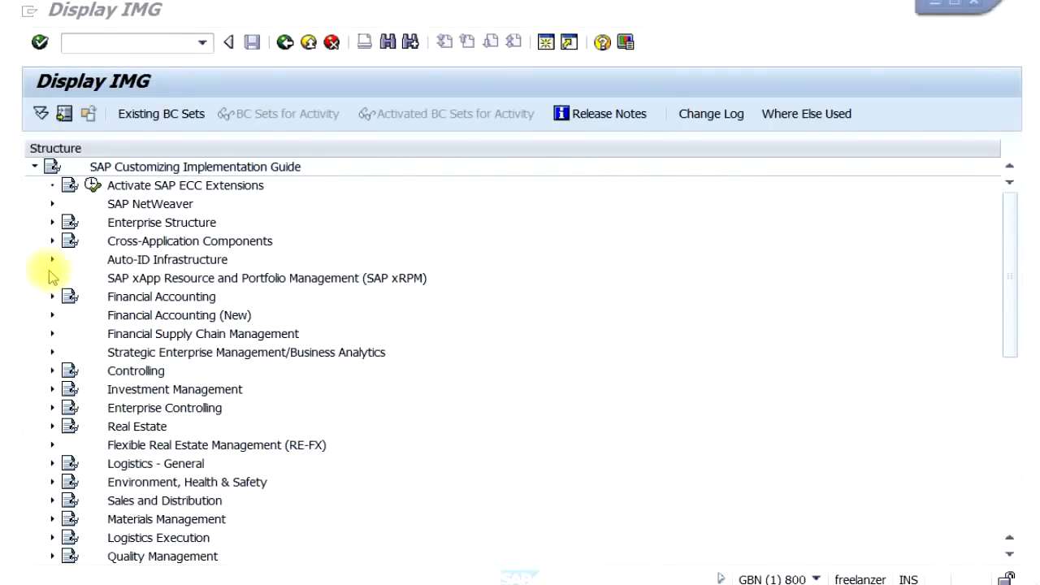
# Open the Edit Chart of Accounts List activity in the G/L account preparations of General Ledger Accounting (New).
pyautogui.click(52, 317)
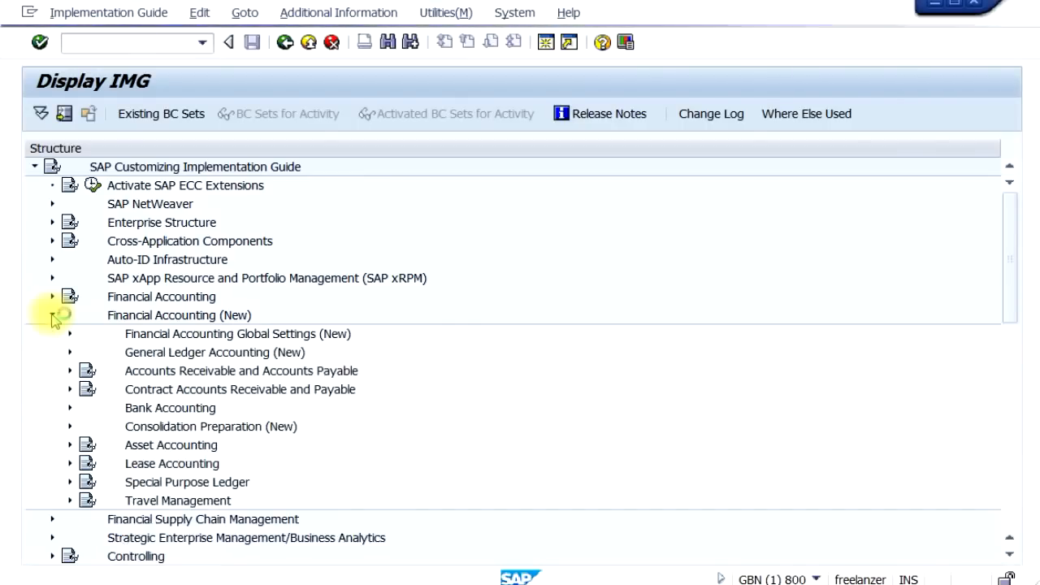
pyautogui.click(70, 353)
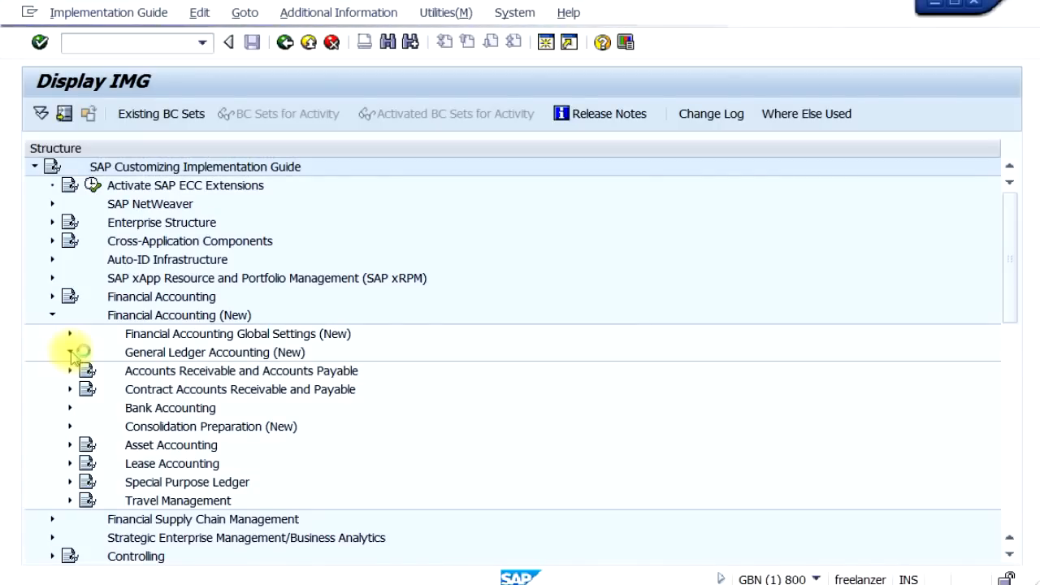
pyautogui.click(87, 370)
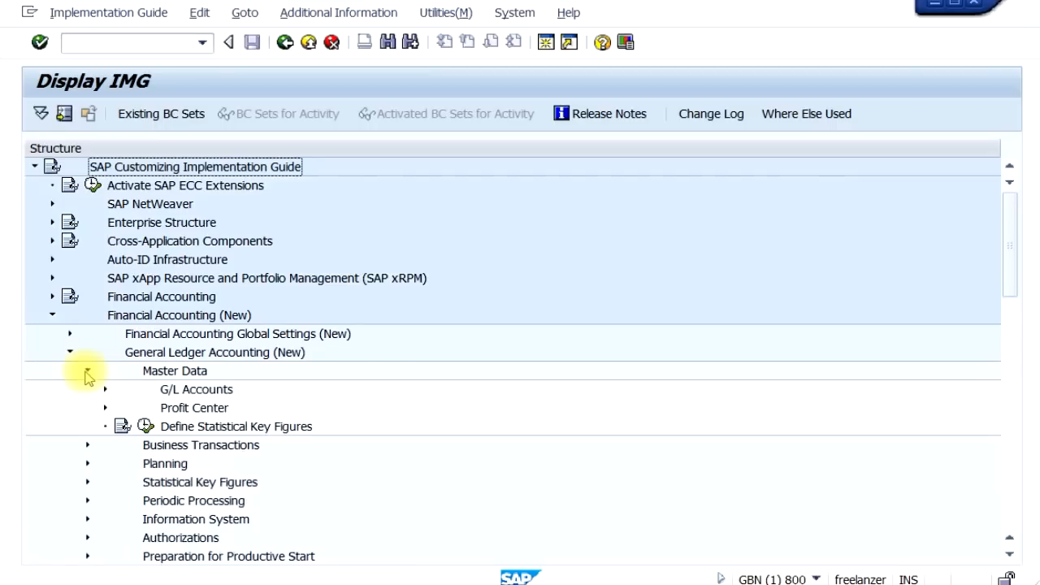
pyautogui.click(105, 391)
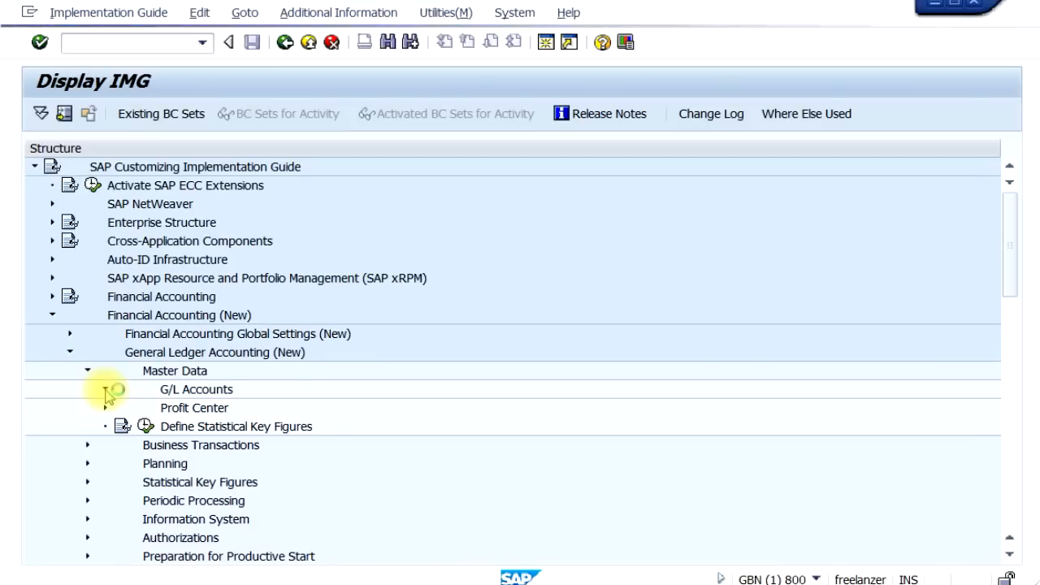
pyautogui.click(123, 408)
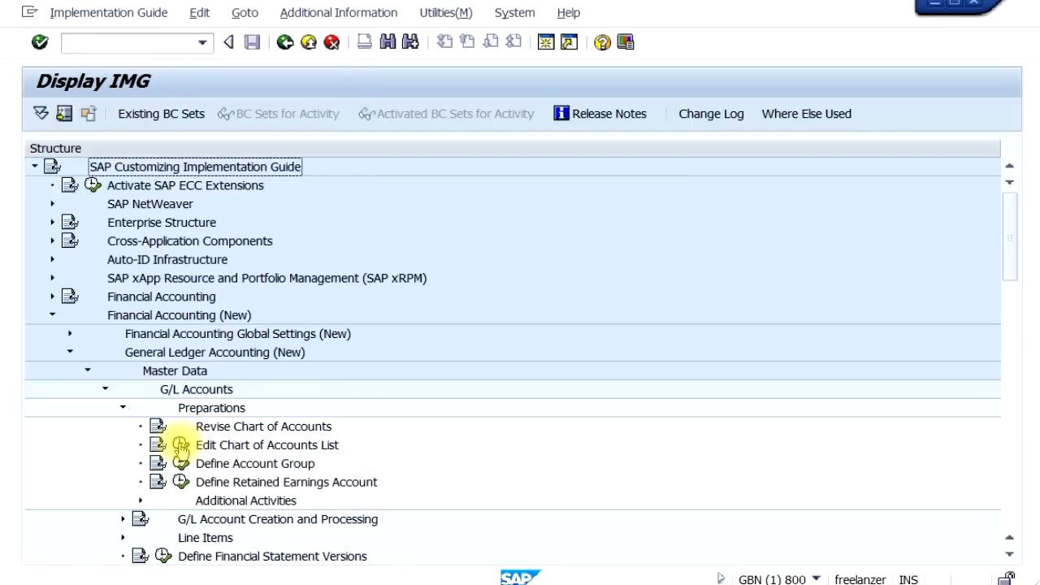
pyautogui.click(180, 446)
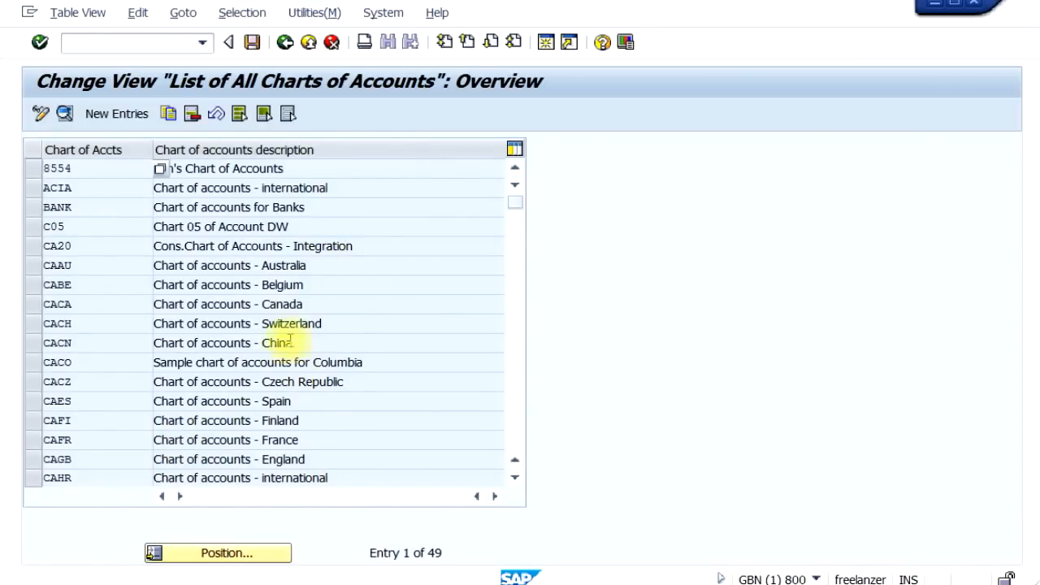
# Create a new chart of accounts entry ZCOA with the description "MNM Chart of Accounts".
pyautogui.click(118, 118)
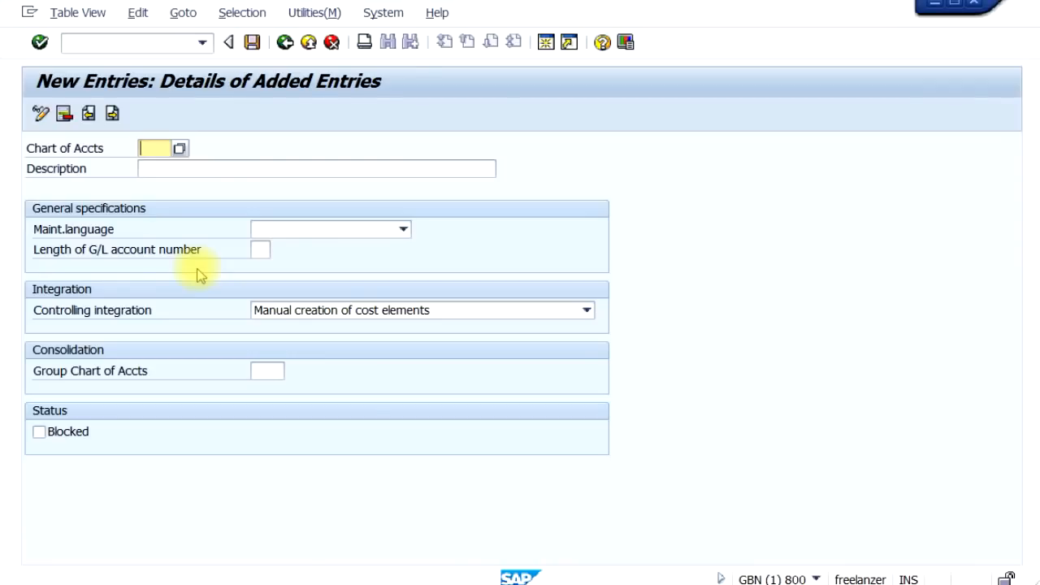
pyautogui.write('Zcoa')
pyautogui.press('Return')
pyautogui.write('MNM Chart of Accounts')
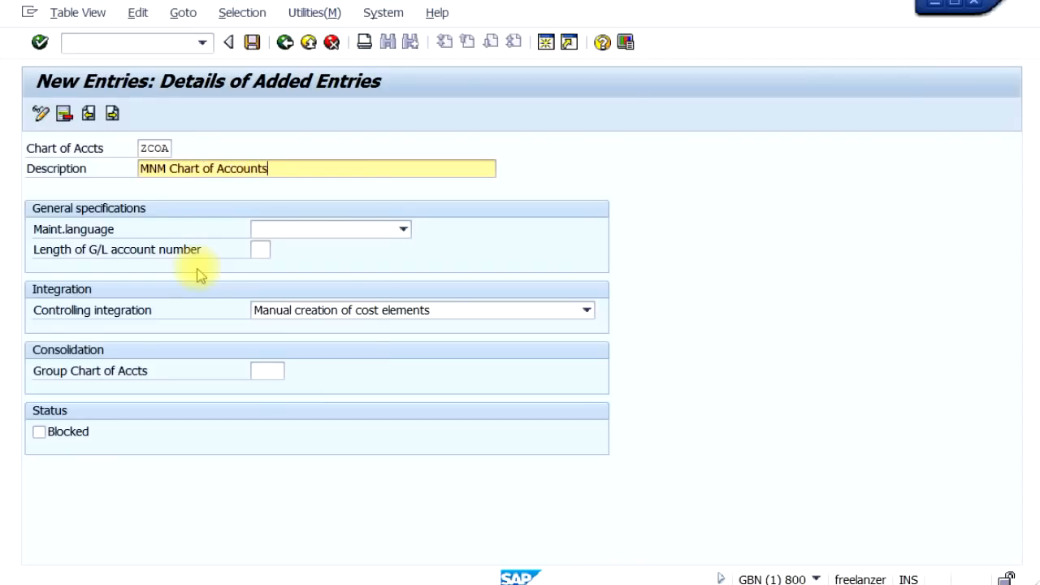
# Set the maintenance language to English and the G/L account number length to 6, keeping manual creation of cost elements.
pyautogui.press('Tab')
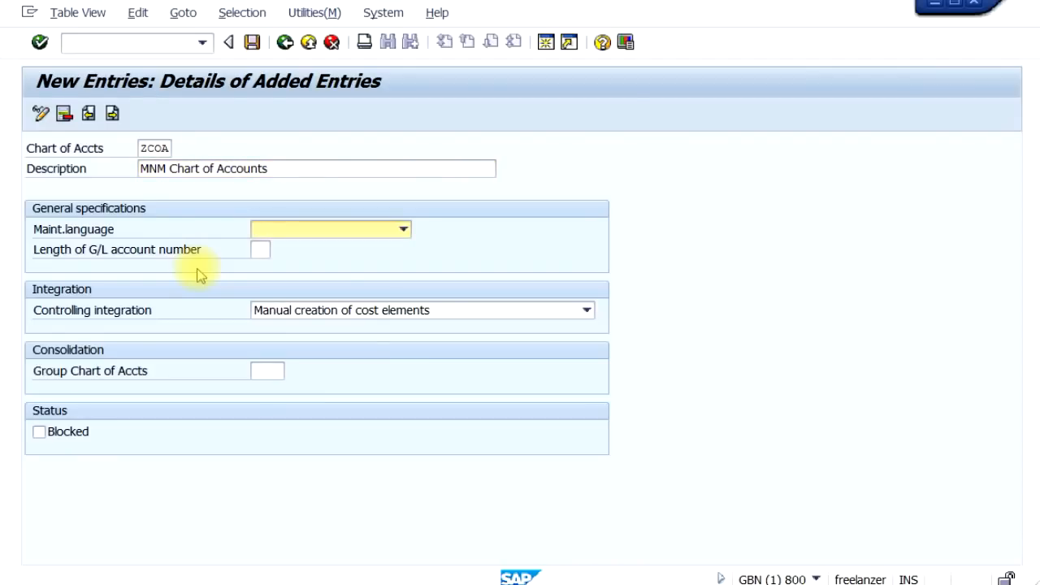
pyautogui.press('e')
pyautogui.click(261, 252)
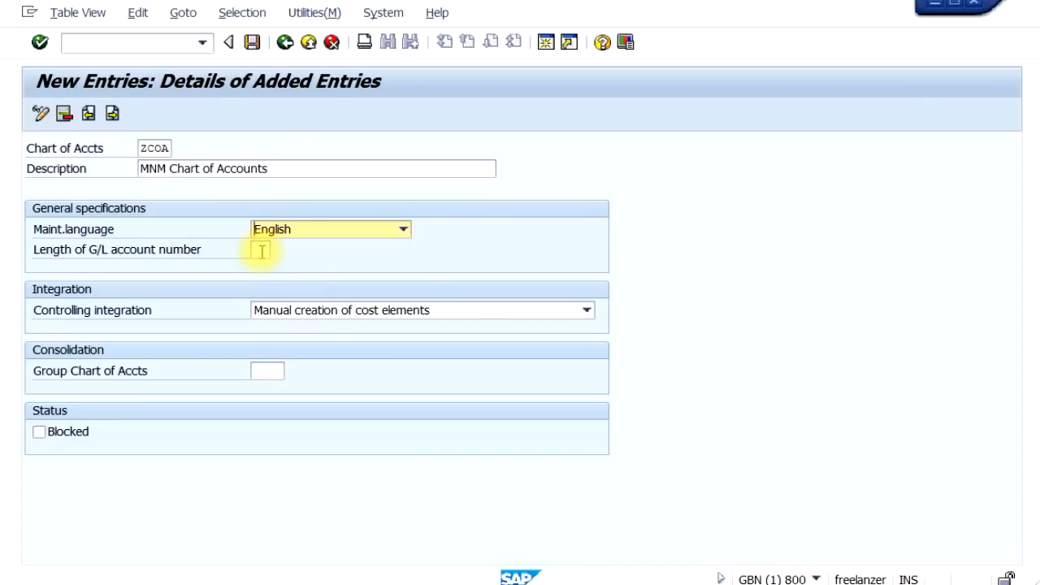
pyautogui.click(262, 252)
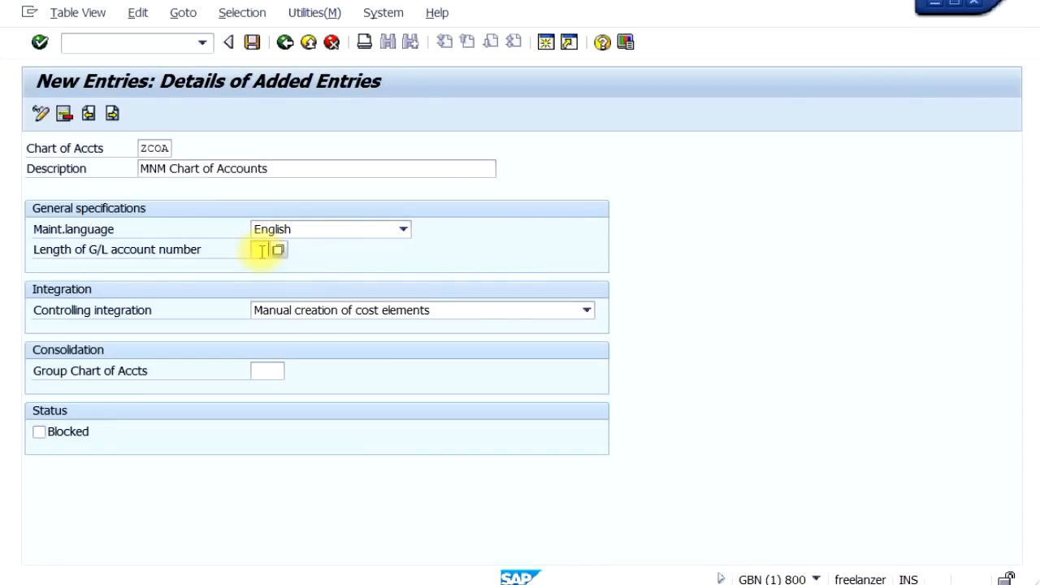
pyautogui.write('6')
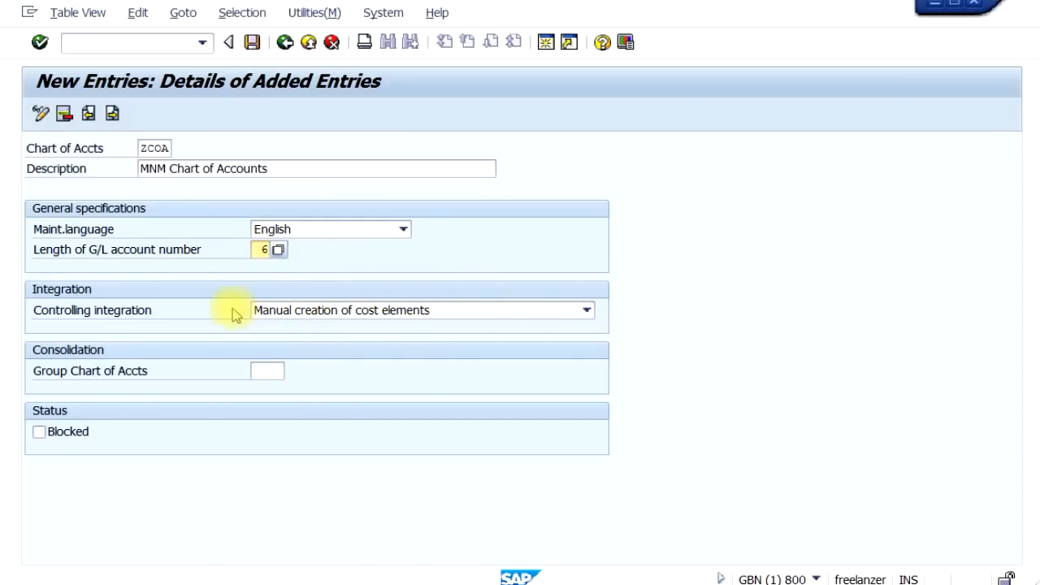
pyautogui.click(563, 314)
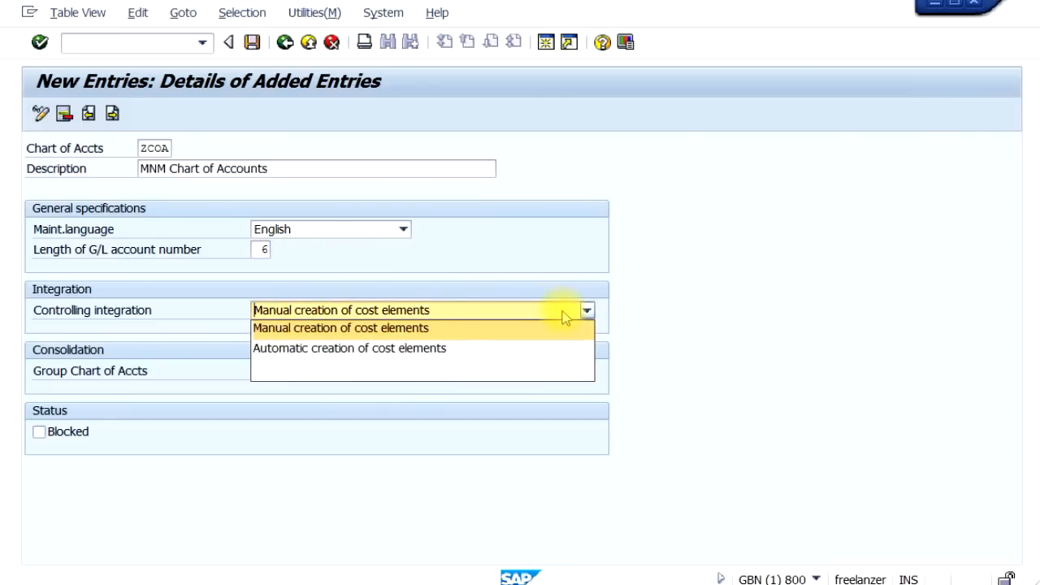
pyautogui.click(566, 315)
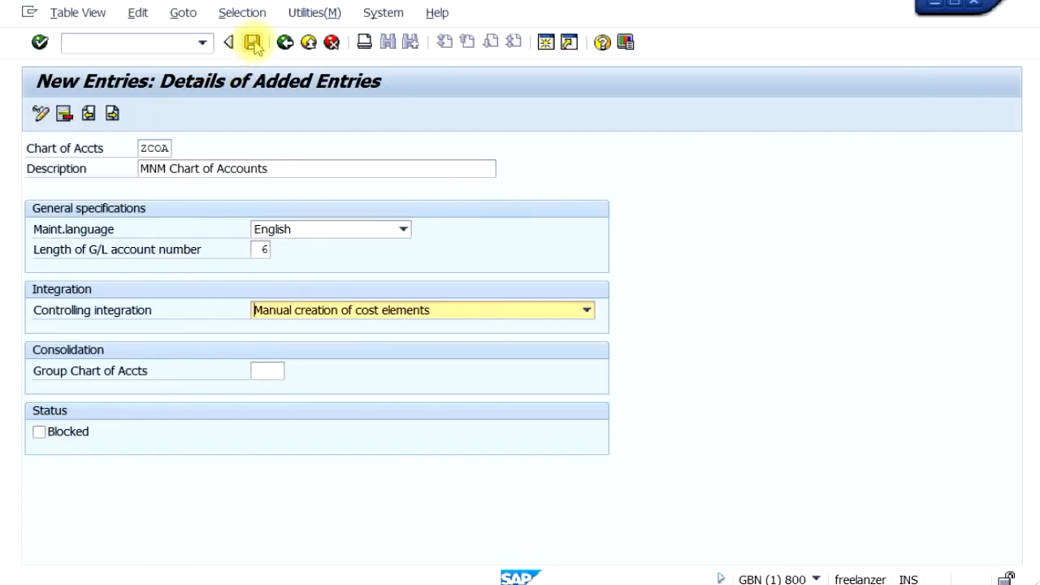
# Save the ZCOA chart of accounts under the proposed customizing request and return to the implementation guide.
pyautogui.click(254, 43)
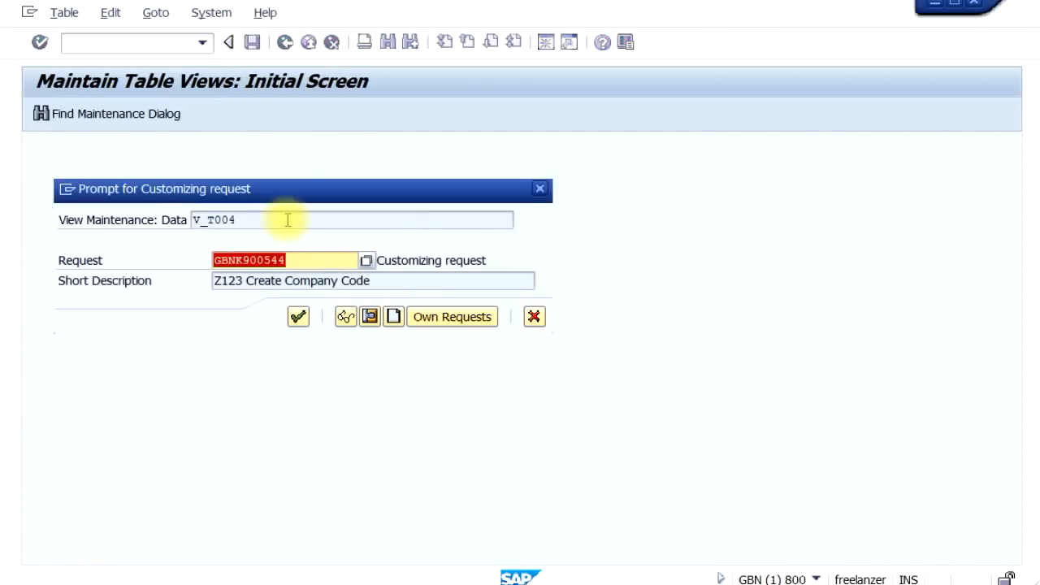
pyautogui.click(298, 318)
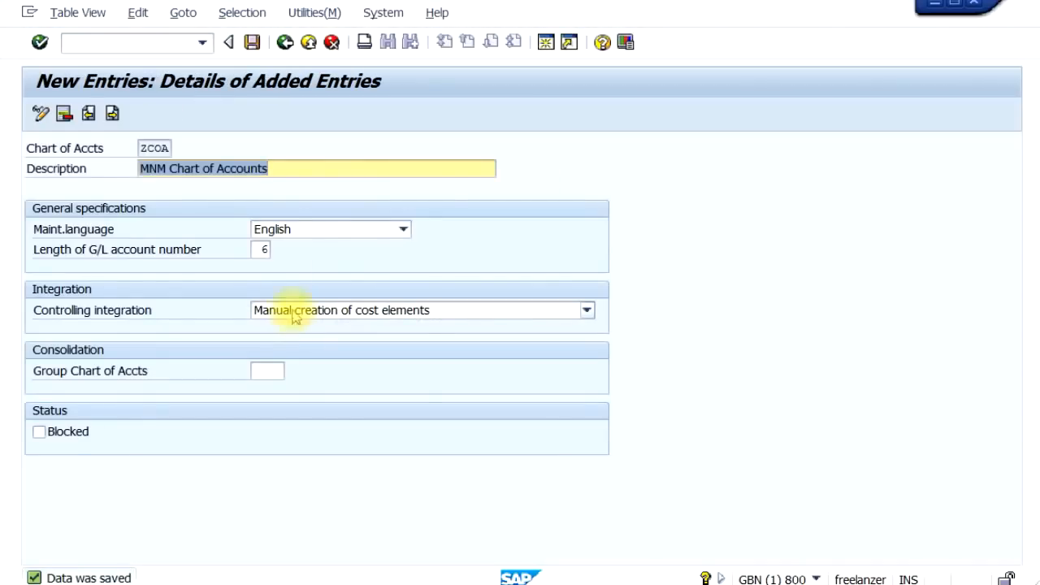
pyautogui.click(284, 44)
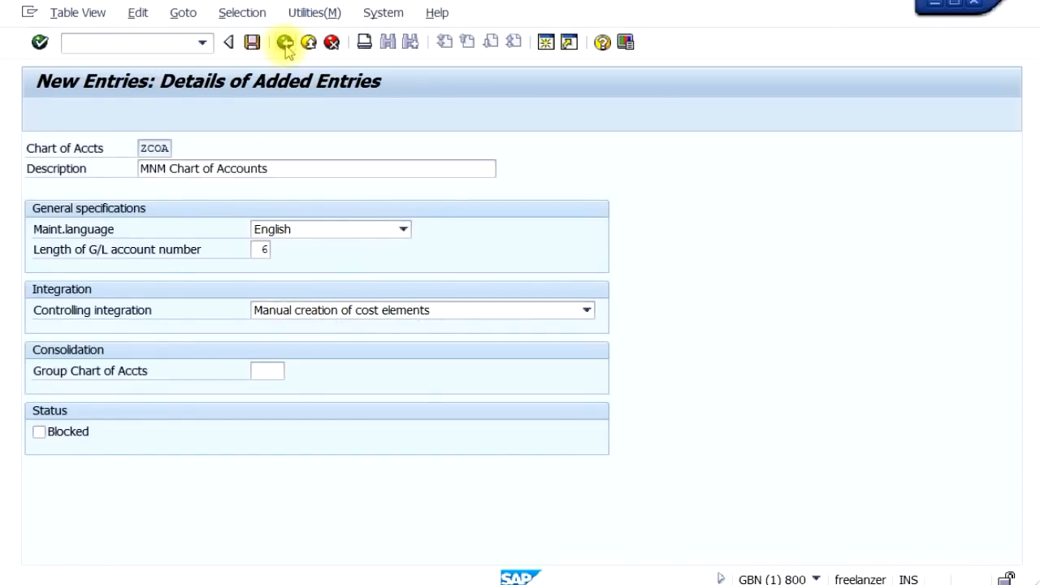
pyautogui.click(285, 44)
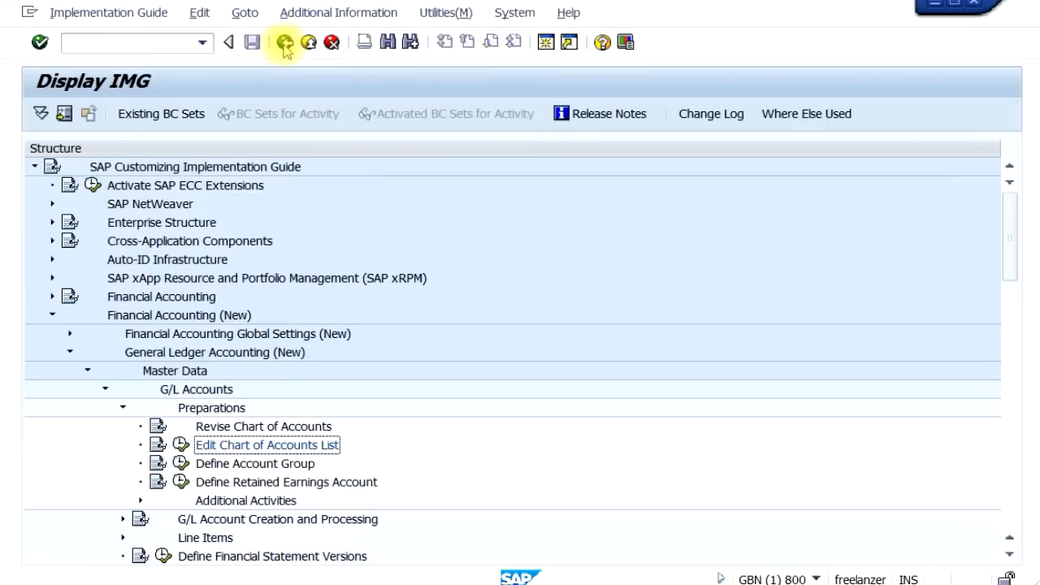
# Start new entries in the Define Account Group activity and assign chart of accounts ZCOA to the first row.
pyautogui.click(180, 465)
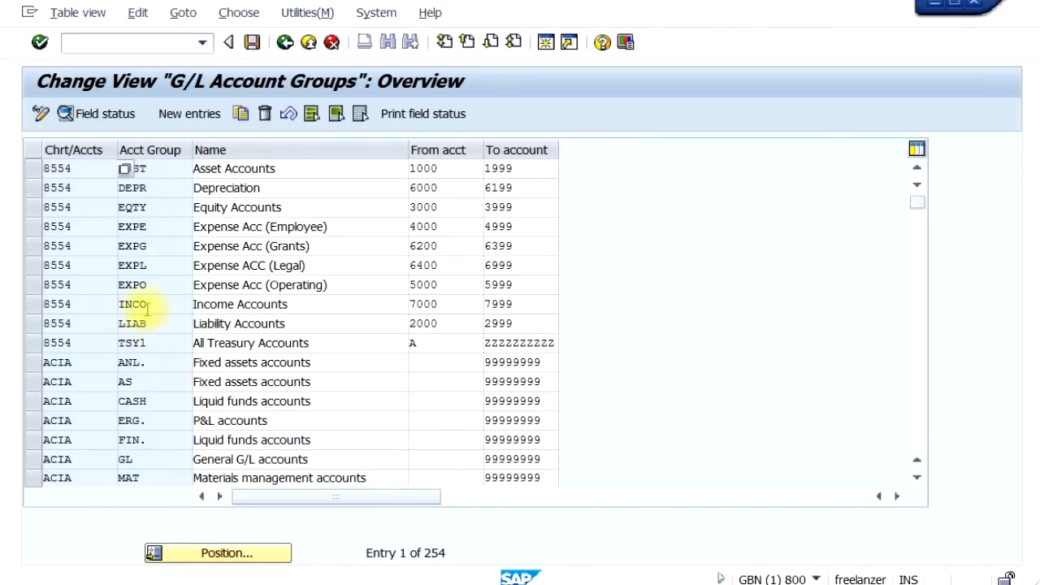
pyautogui.click(189, 118)
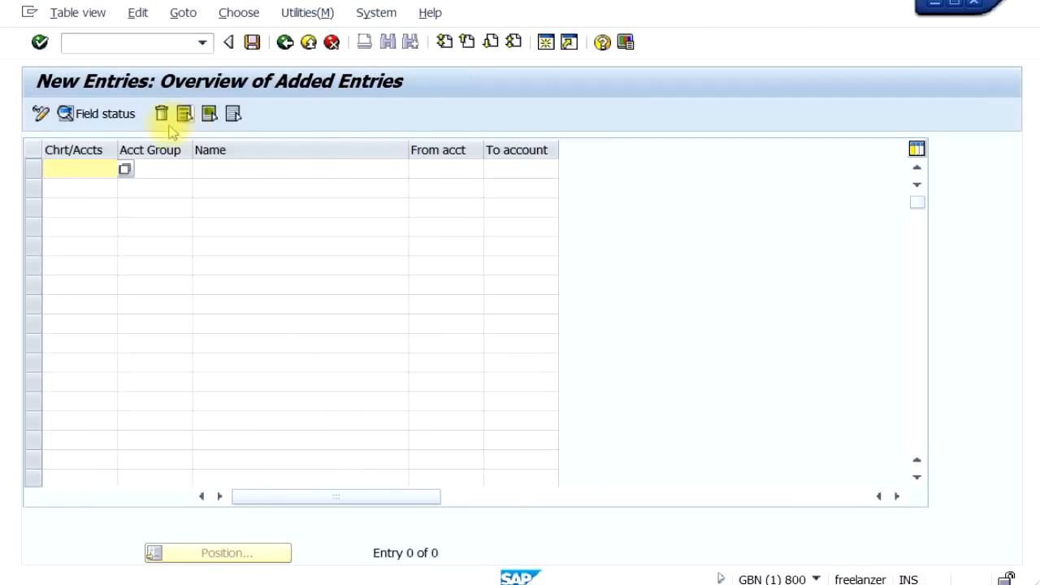
pyautogui.click(127, 174)
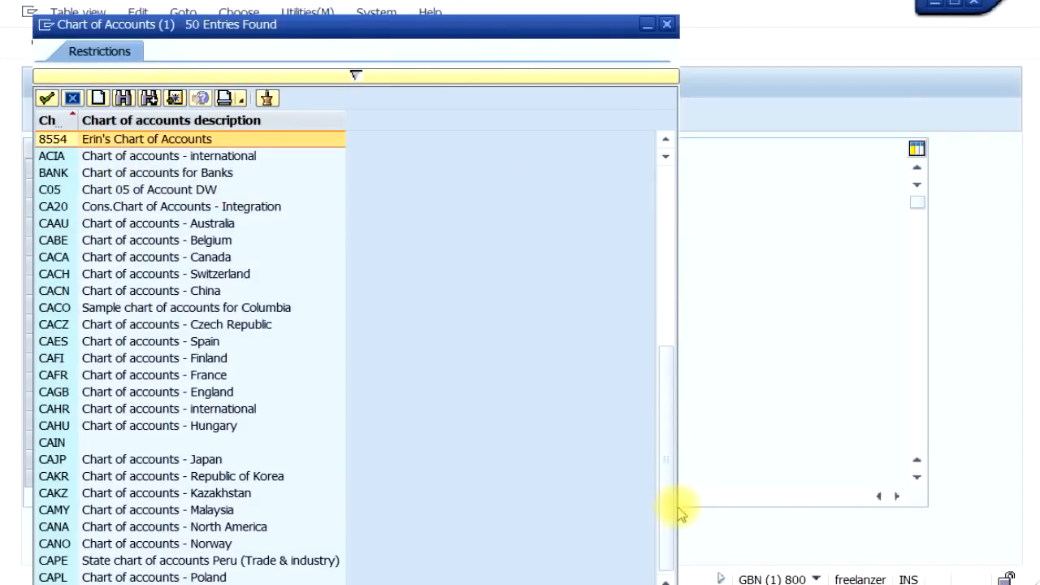
pyautogui.moveTo(678, 508); pyautogui.dragTo(678, 510)
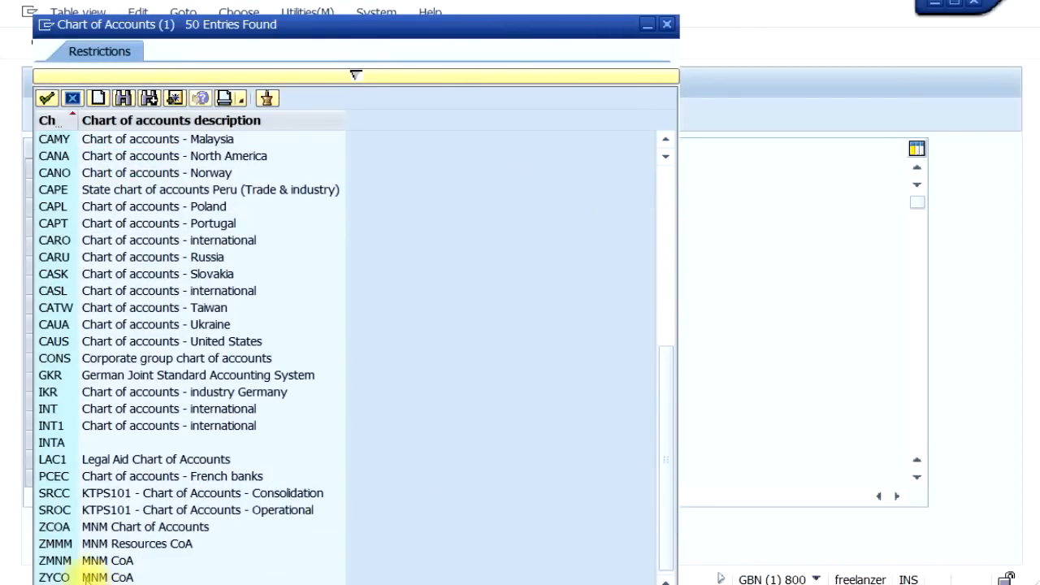
pyautogui.click(98, 527)
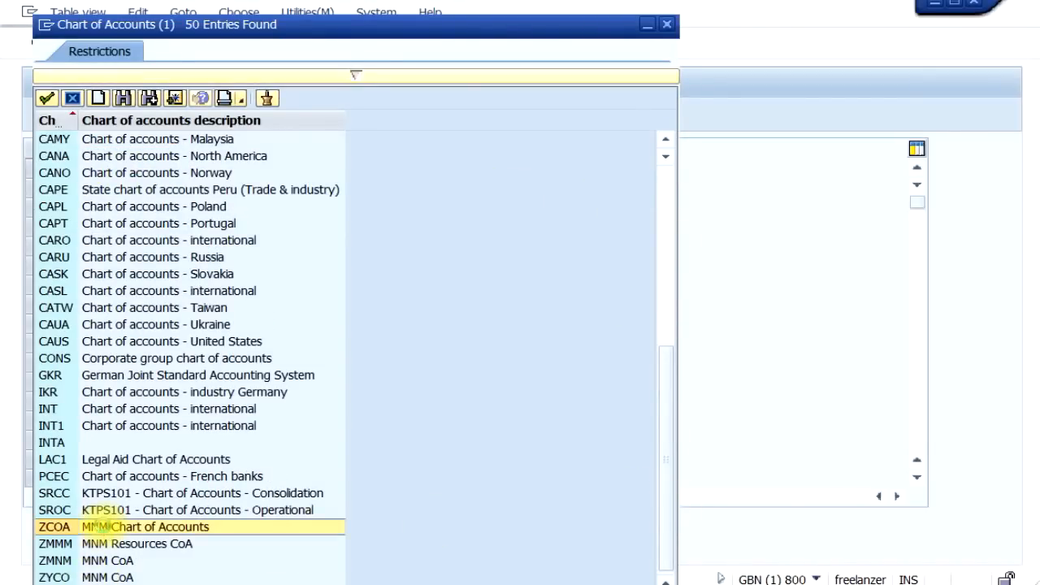
pyautogui.doubleClick(98, 527)
# Fill in the first row as account group ASST, named Assets, with account range 100000 to 199999.
pyautogui.click(124, 168)
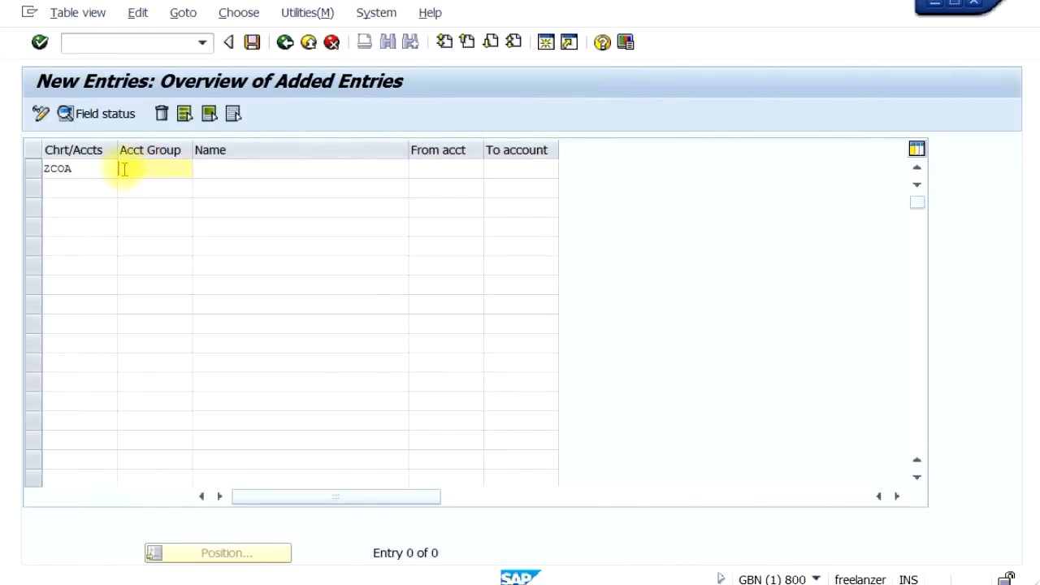
pyautogui.write('ASST')
pyautogui.press('Tab')
pyautogui.write('Assets')
pyautogui.press('Tab')
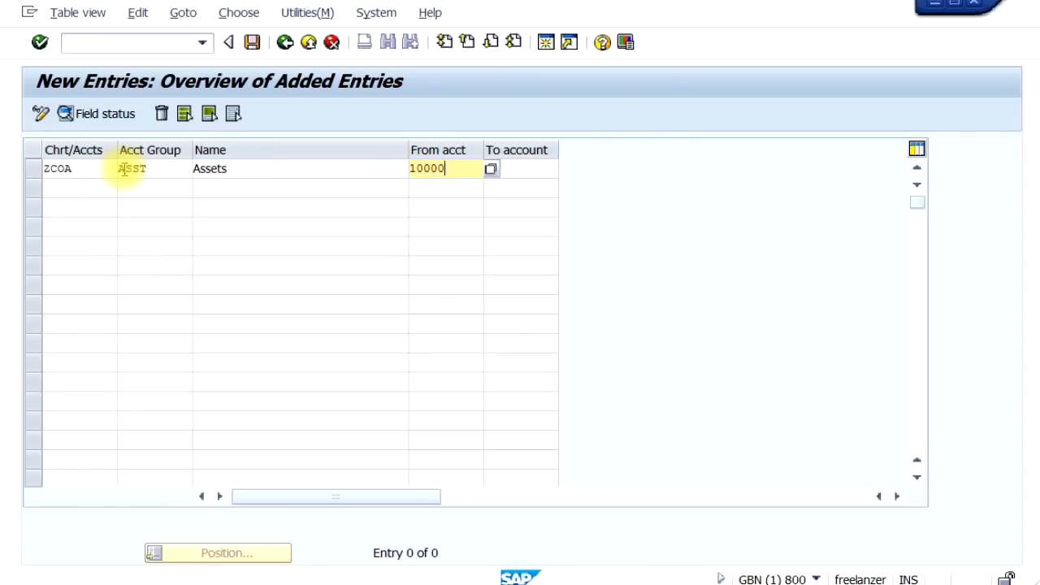
pyautogui.press('Tab')
pyautogui.write('1969')
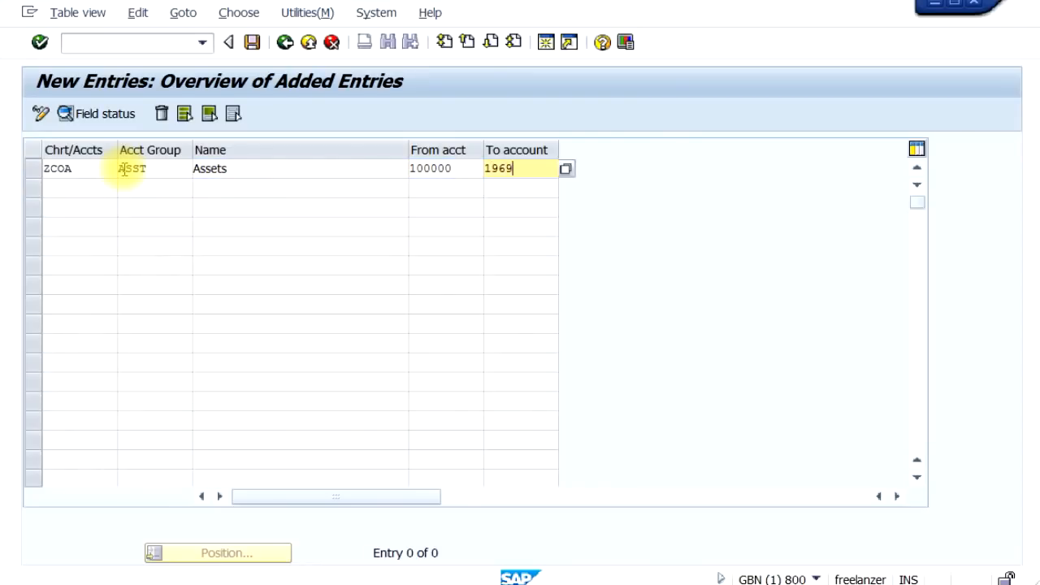
pyautogui.write('999')
pyautogui.press('Tab')
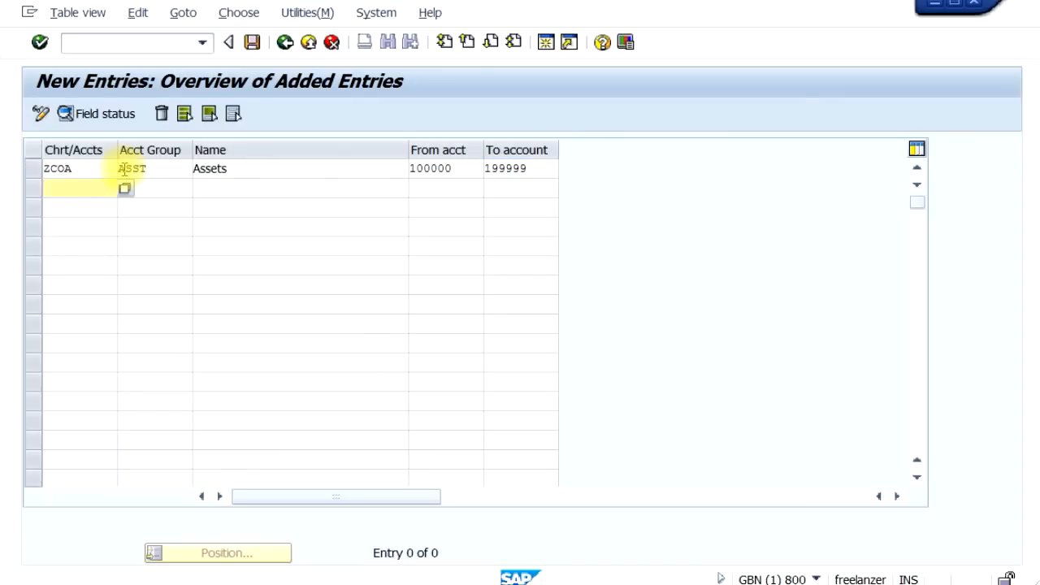
# Add account group LIAB, named Liabilities, to chart ZCOA with account range 200000 to 299999.
pyautogui.press('Tab')
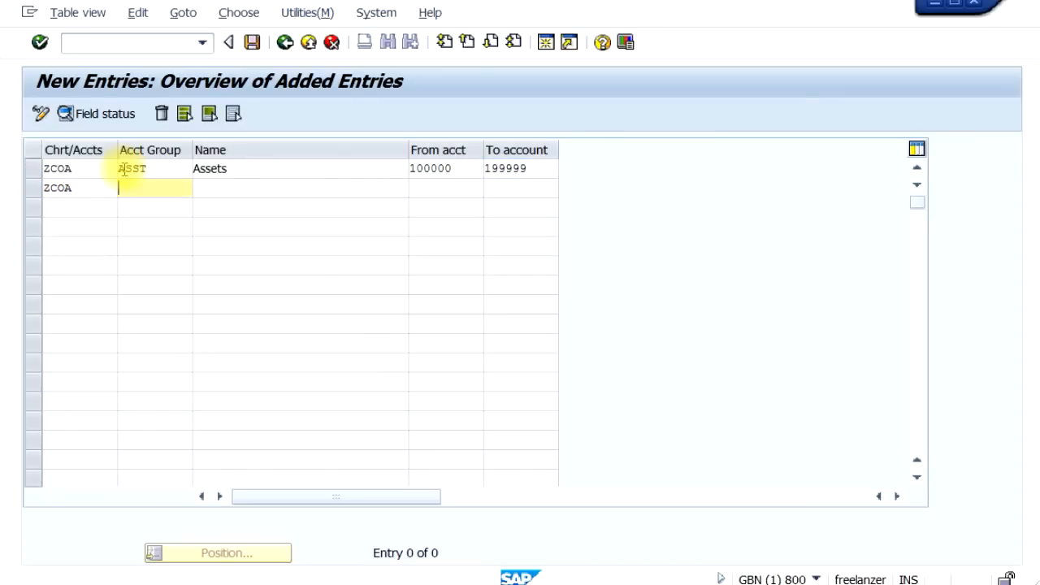
pyautogui.write('LIA')
pyautogui.press('Tab')
pyautogui.write('Liabilities')
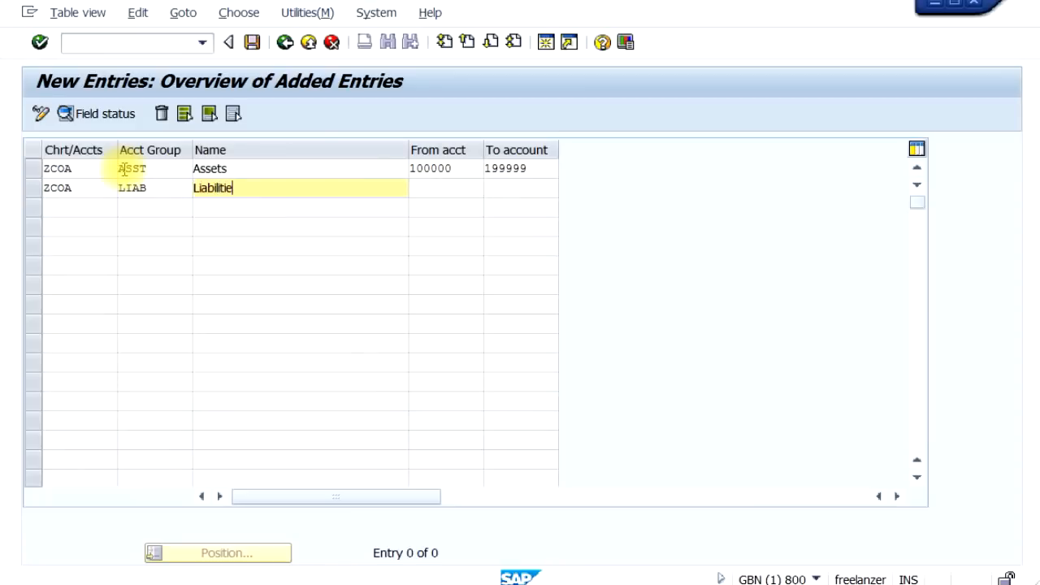
pyautogui.press('Tab')
pyautogui.write('200000')
pyautogui.press('Tab')
pyautogui.write('299999')
pyautogui.press('Tab')
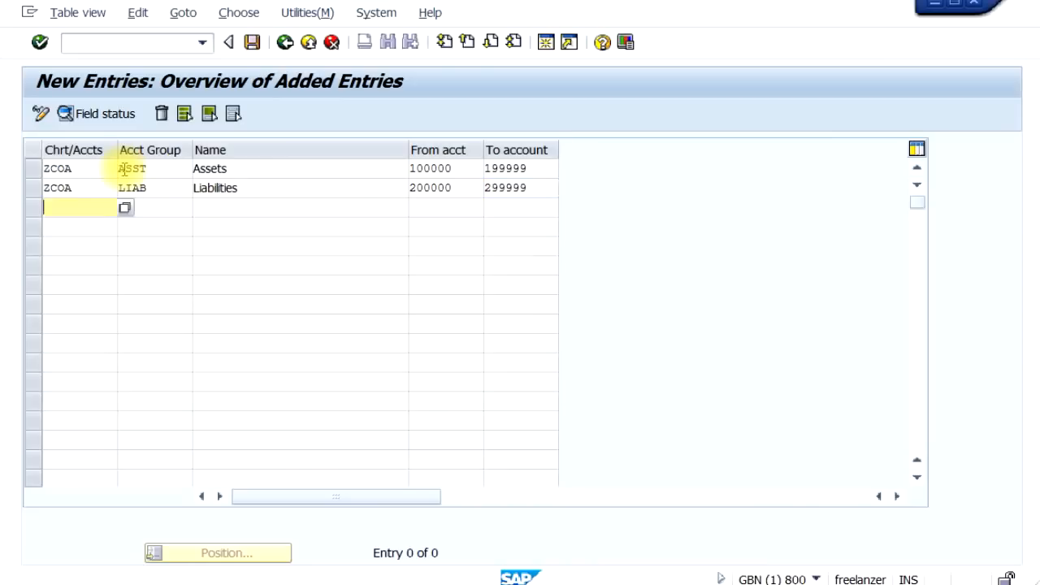
# Add a third ZCOA row with account group EQUI, named Equities.
pyautogui.write('ZCOA')
pyautogui.press('Tab')
pyautogui.write('EQUI')
pyautogui.press('Tab')
pyautogui.write('Equities')
pyautogui.press('Tab')
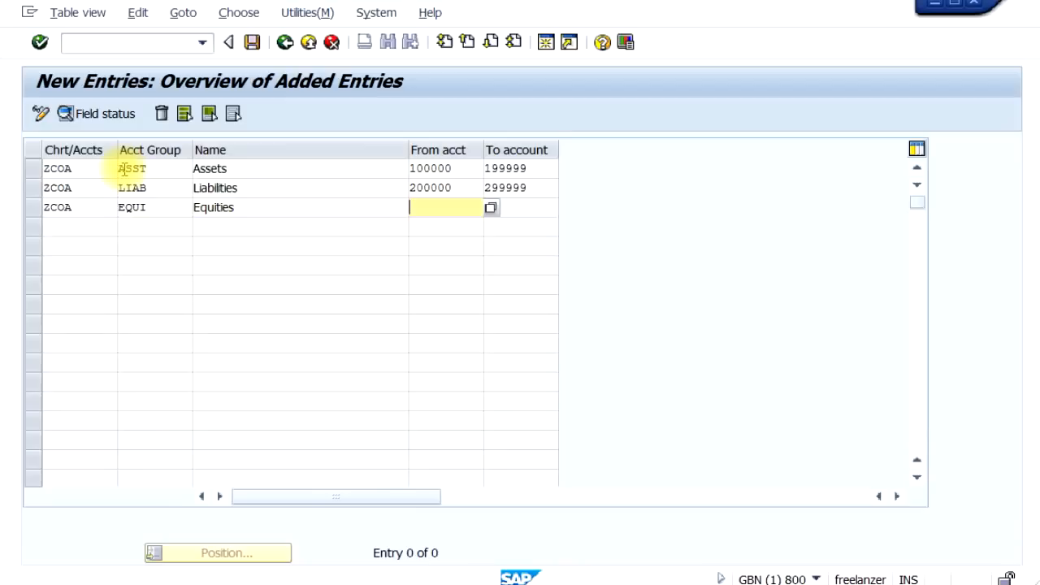
# Set the Equities group's account range from 300000 to 399999.
pyautogui.write('30000')
pyautogui.press('Tab')
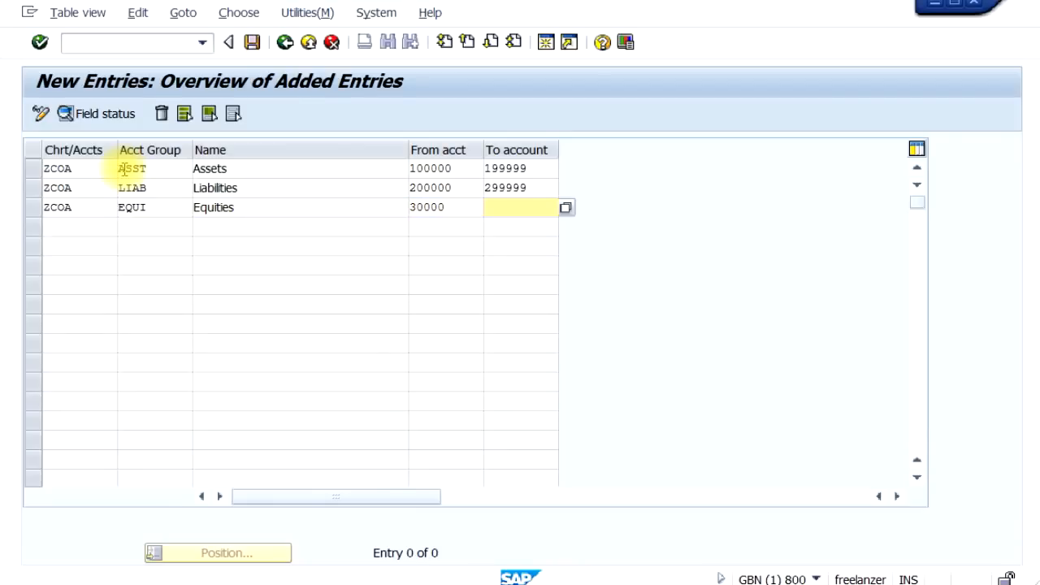
pyautogui.hotkey('shift', 'Tab')
pyautogui.write('0')
pyautogui.press('Tab')
pyautogui.hotkey('shift', 'Tab')
pyautogui.press('Left')
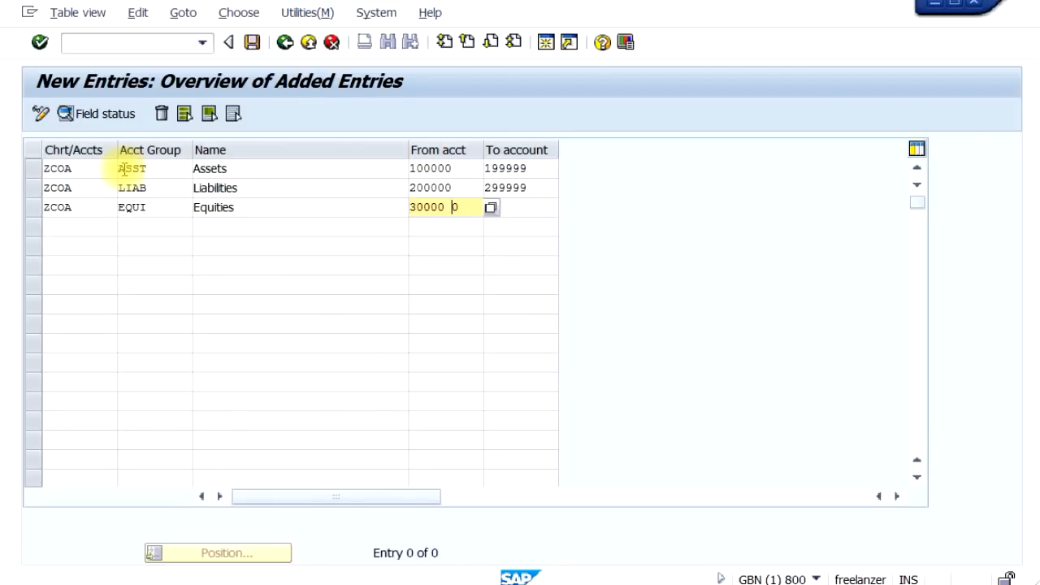
pyautogui.press('Tab')
pyautogui.write('399999')
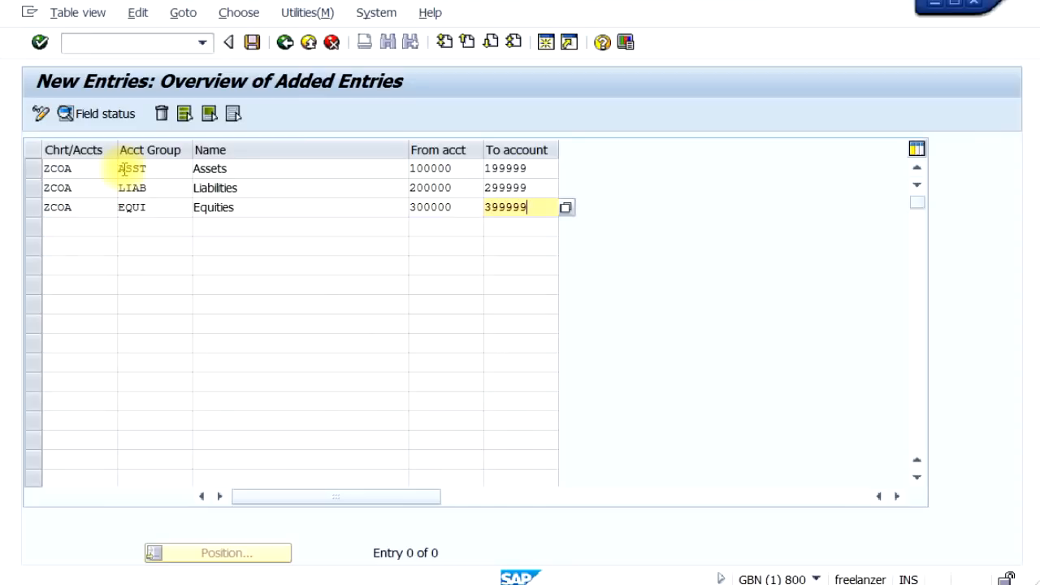
pyautogui.press('Tab')
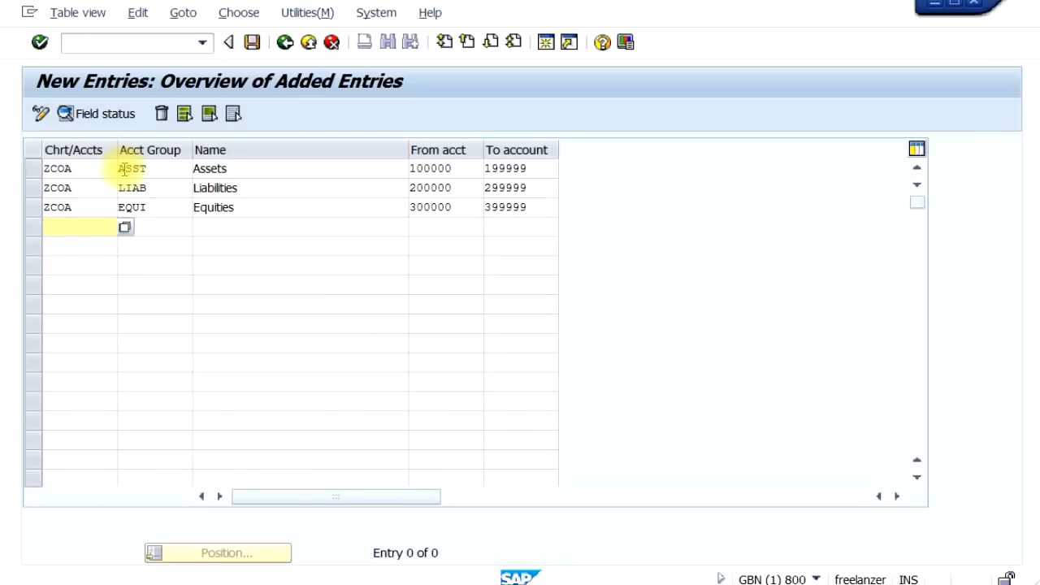
# Add account group REVS, named Revenue, to chart ZCOA with account range 400000 to 499999.
pyautogui.write('ZCOA')
pyautogui.press('Tab')
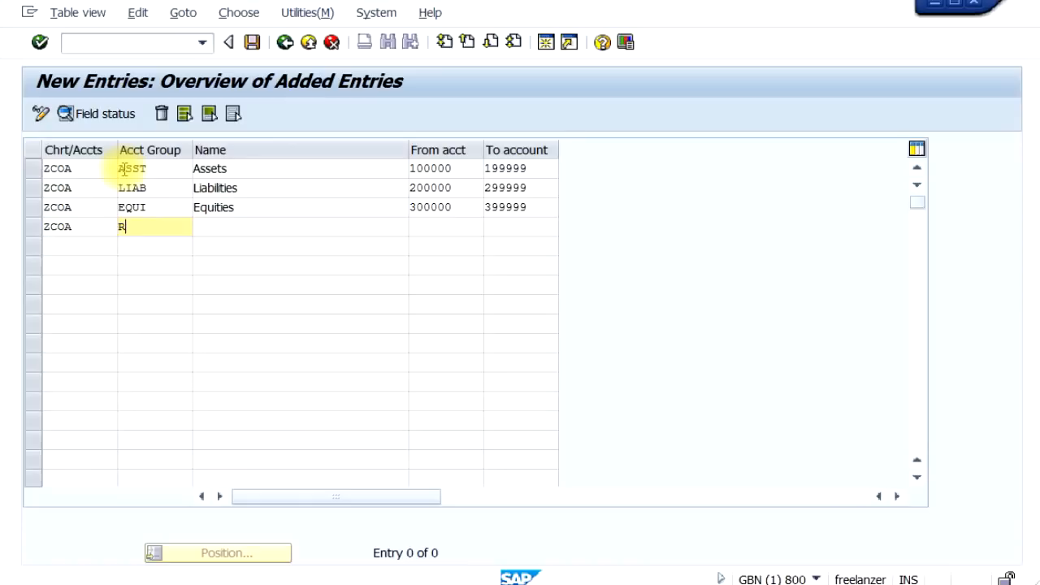
pyautogui.write('REVS')
pyautogui.press('Tab')
pyautogui.write('Revenue')
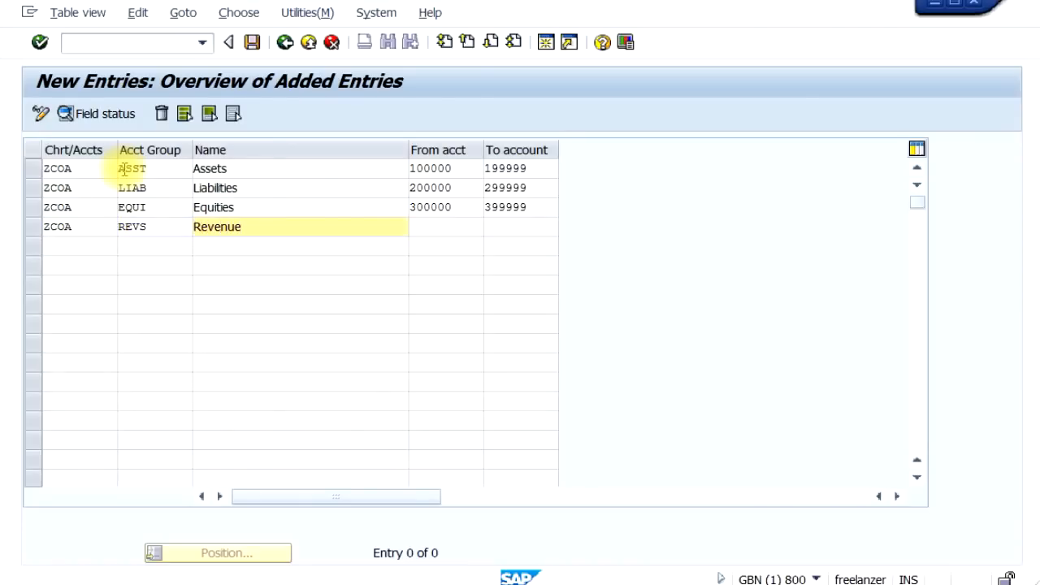
pyautogui.press('Tab')
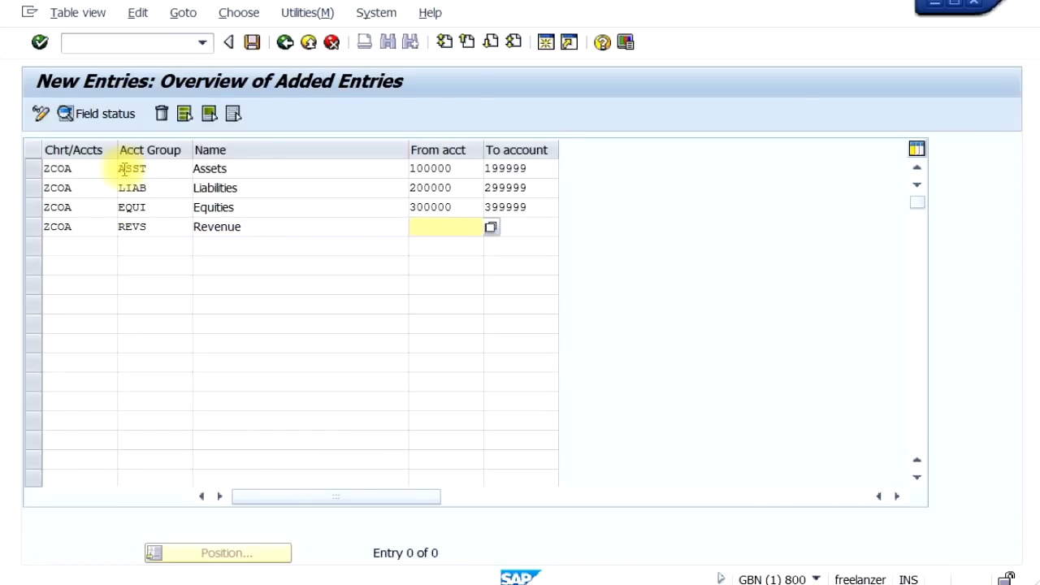
pyautogui.write('400000')
pyautogui.press('Tab')
pyautogui.write('499999')
pyautogui.press('Tab')
# Add account group EXPS, named Expenses, to chart ZCOA with account range 500000 to 599999.
pyautogui.write('zcoa')
pyautogui.press('Tab')
pyautogui.write('EXPS')
pyautogui.press('Tab')
pyautogui.write('Expens')
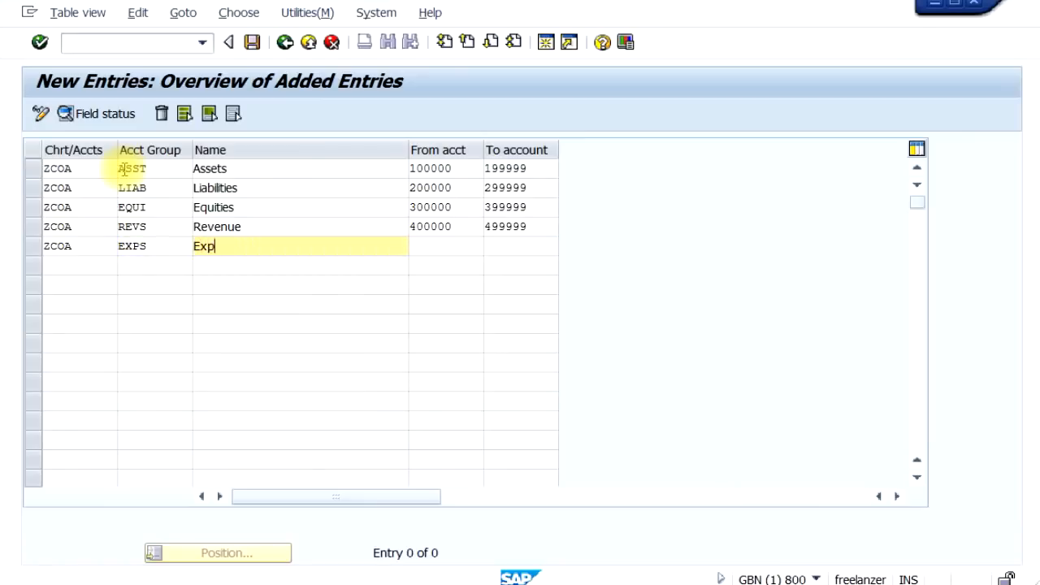
pyautogui.press('Tab')
pyautogui.write('500000')
pyautogui.press('Tab')
pyautogui.write('599999')
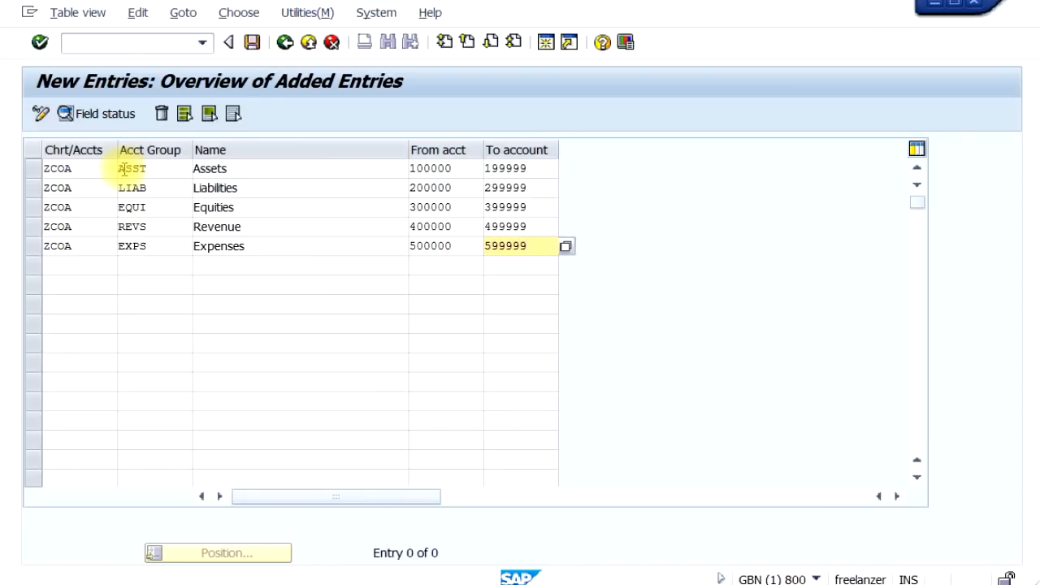
# Save the ZCOA account groups under customizing request GBNK900544.
pyautogui.press('Return')
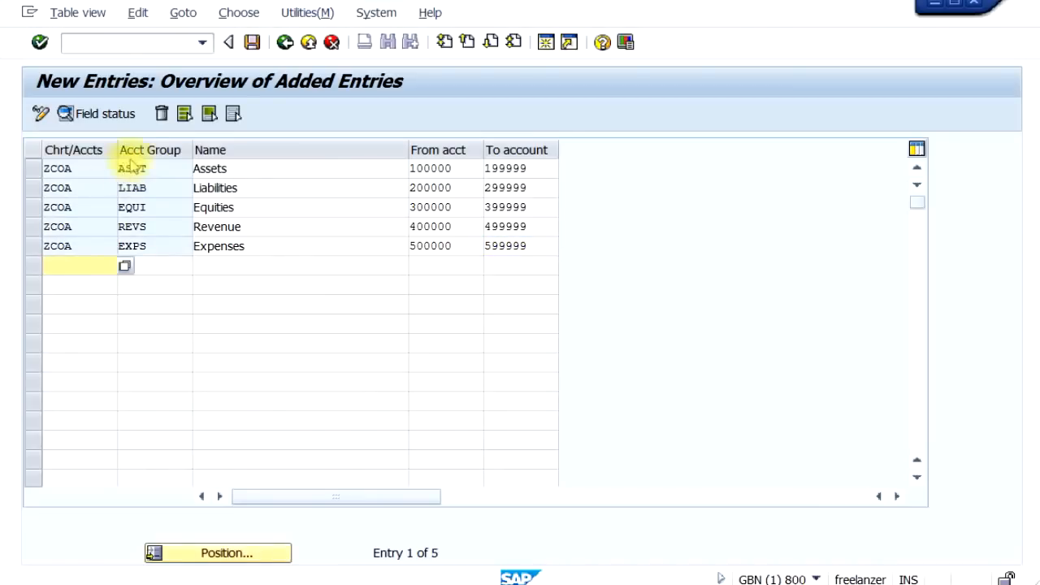
pyautogui.click(252, 42)
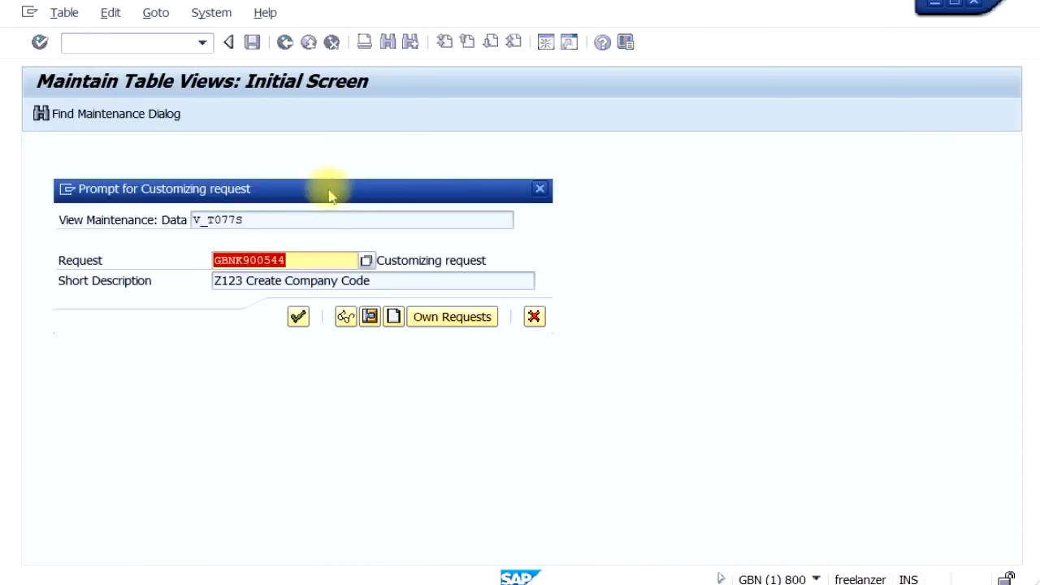
pyautogui.click(297, 319)
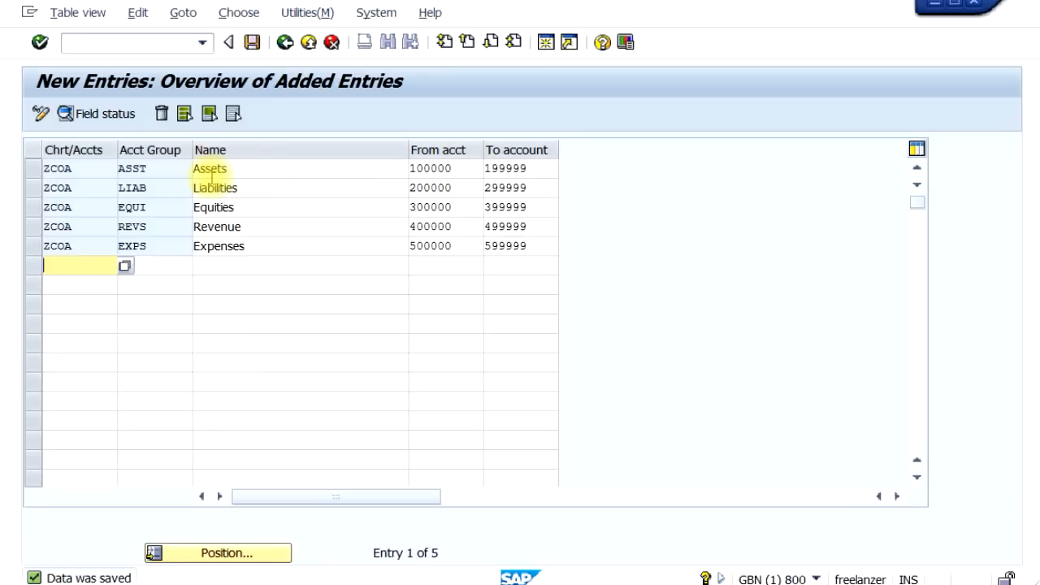
# Open the Account control field statuses of the Assets account group.
pyautogui.doubleClick(274, 170)
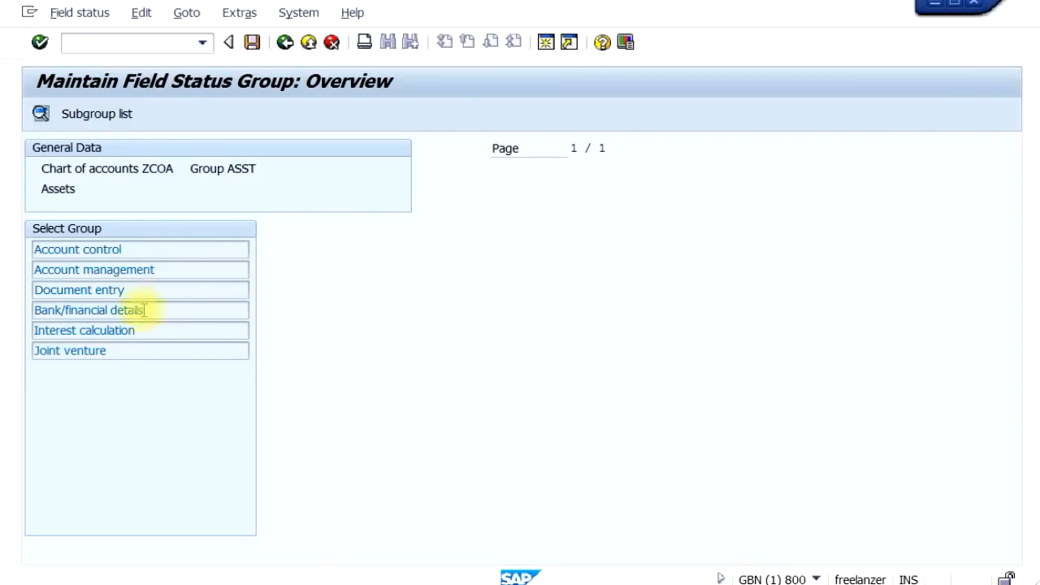
pyautogui.doubleClick(135, 249)
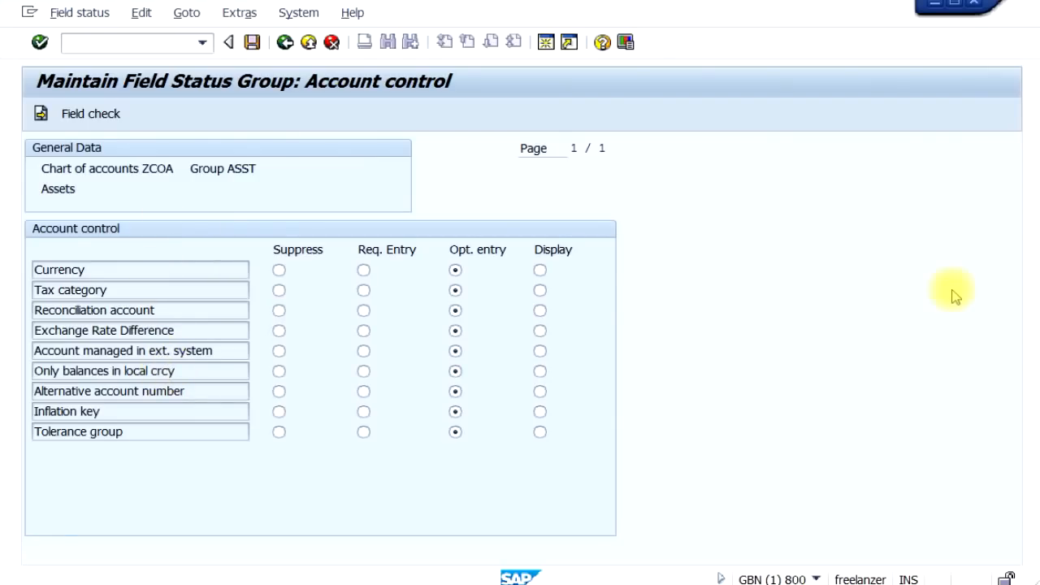
pyautogui.hotkey('alt', 'Tab')
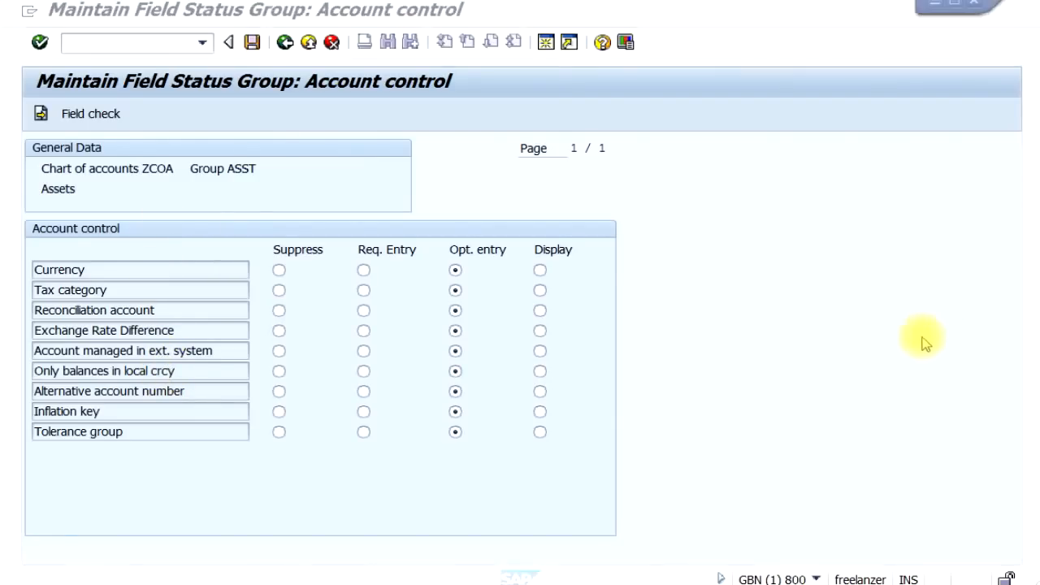
# Open a second SAP session and start FSS0 - In Company Code from the General Ledger master records for individual G/L account processing.
pyautogui.click(546, 43)
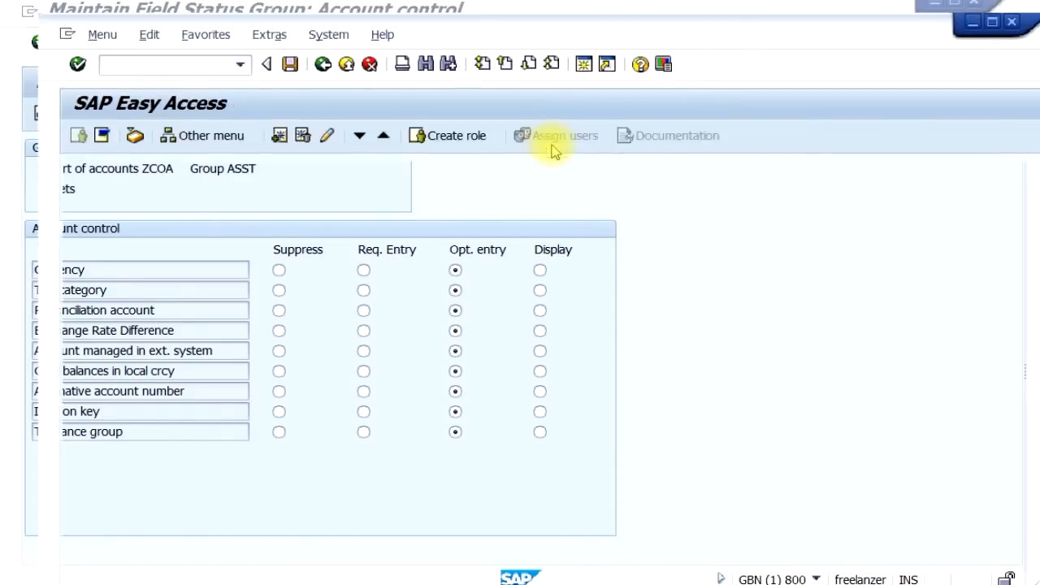
pyautogui.moveTo(483, 33); pyautogui.dragTo(446, 18)
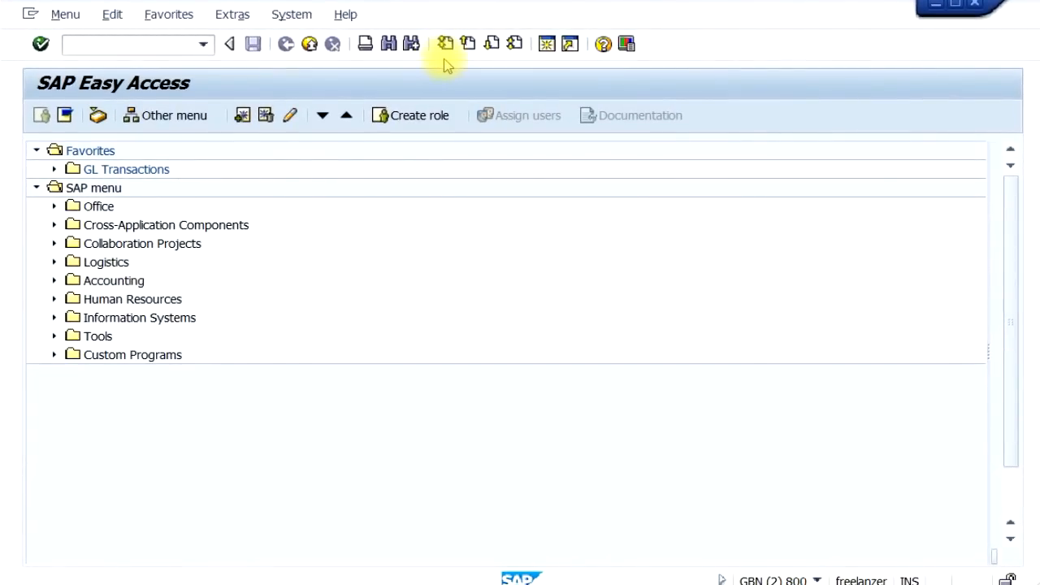
pyautogui.click(54, 280)
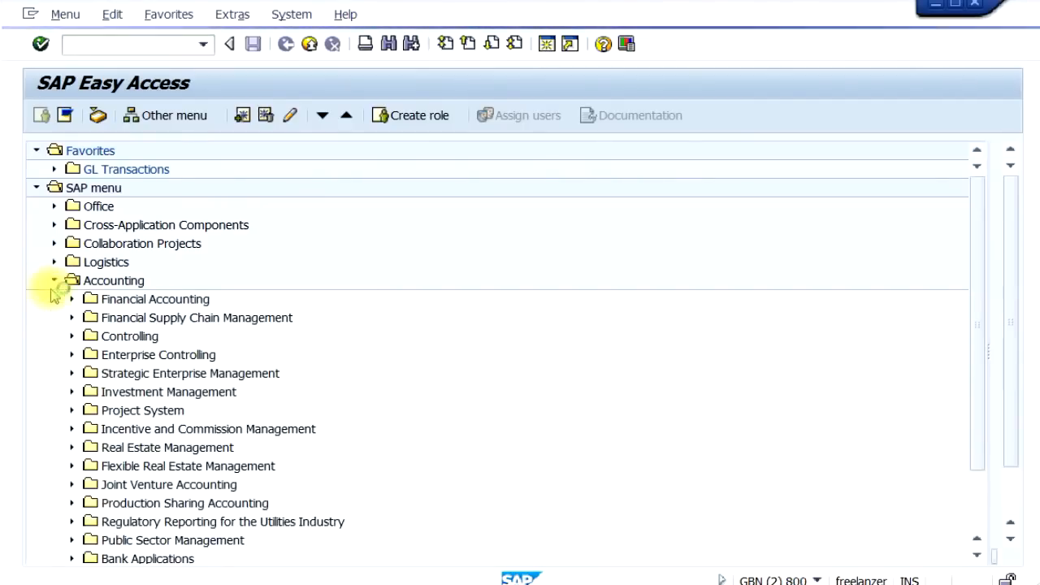
pyautogui.click(72, 300)
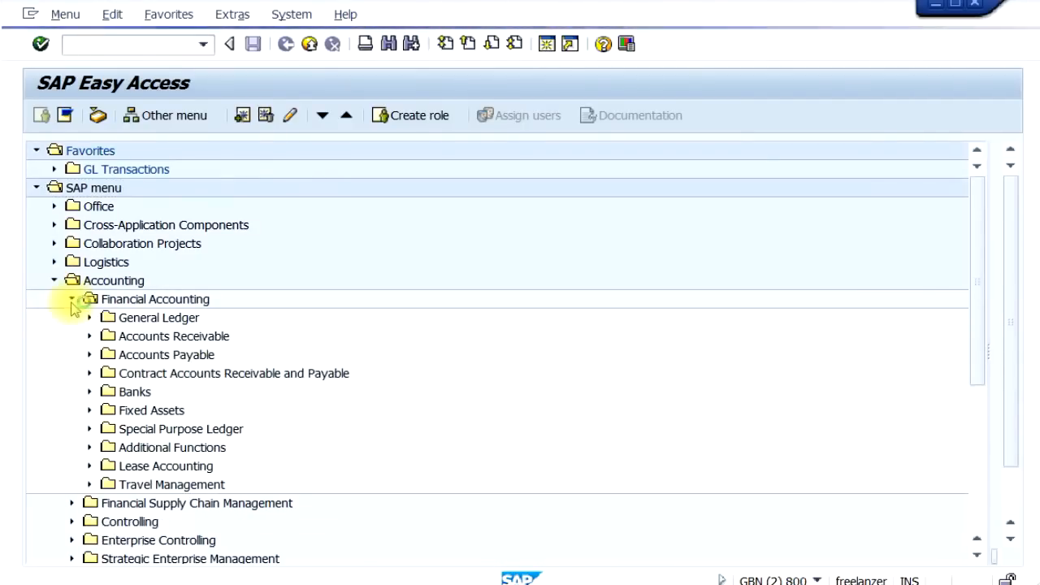
pyautogui.click(89, 317)
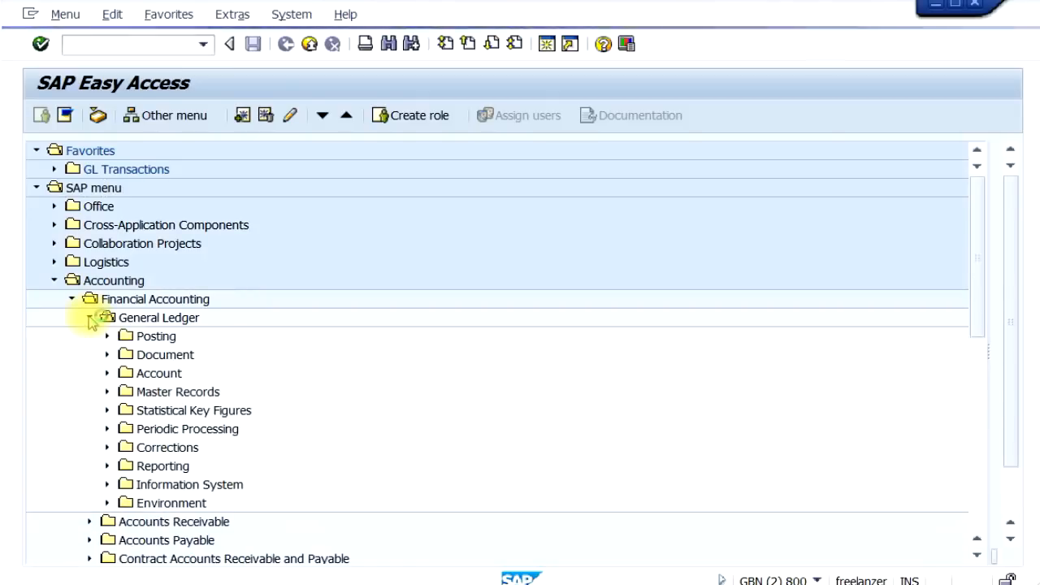
pyautogui.click(106, 392)
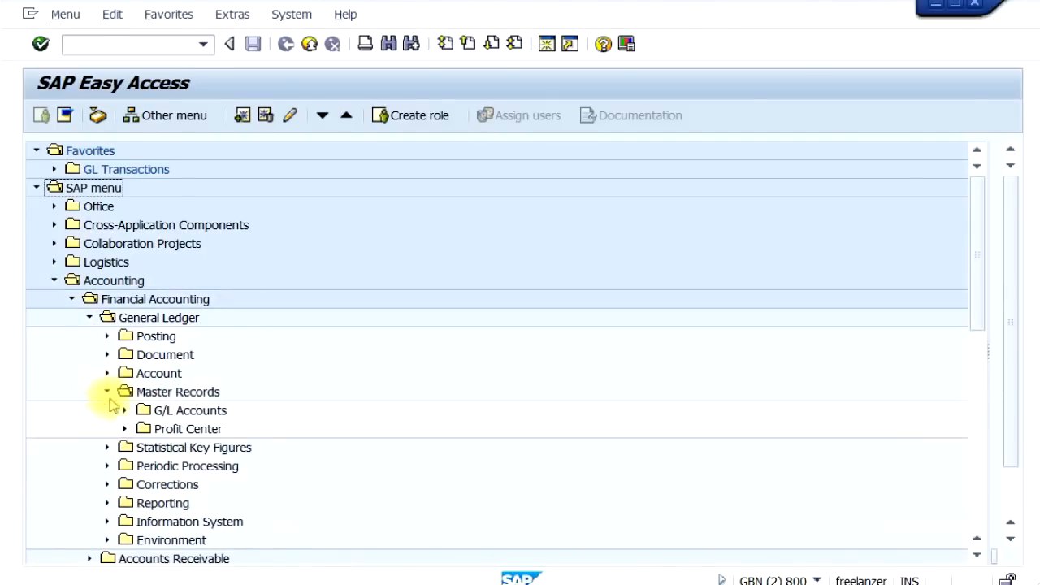
pyautogui.click(125, 411)
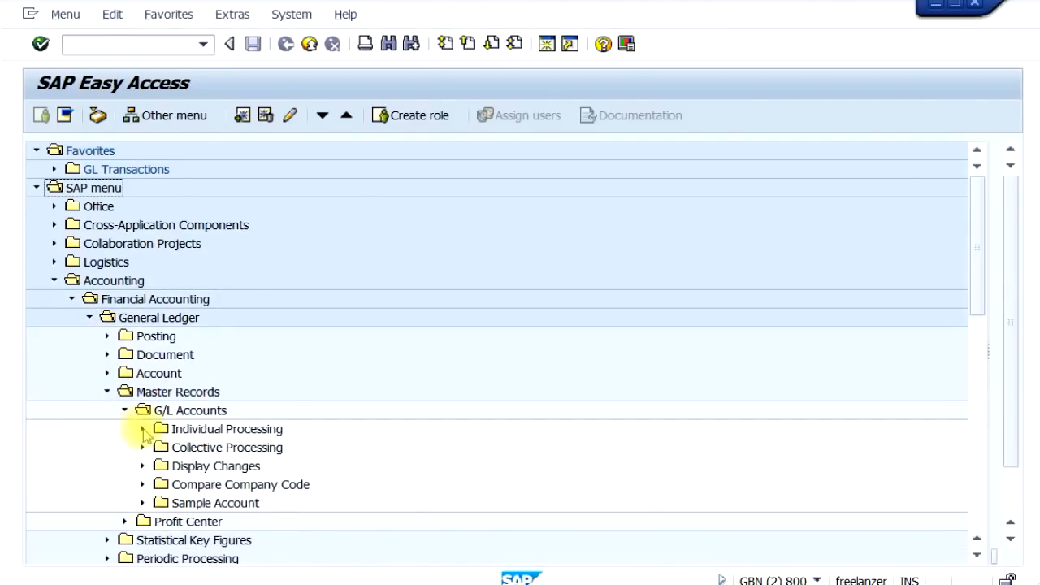
pyautogui.click(143, 431)
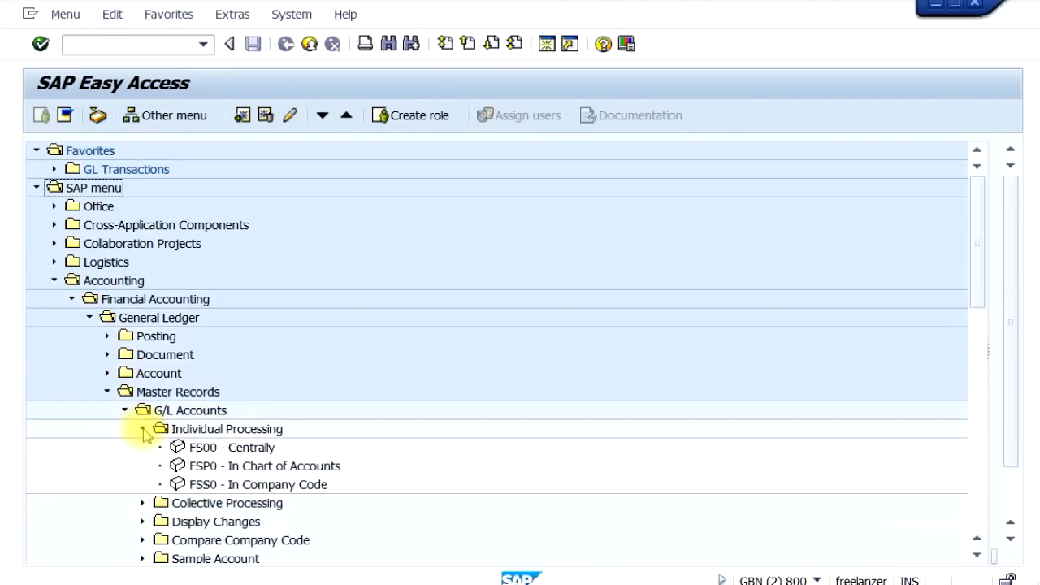
pyautogui.click(273, 486)
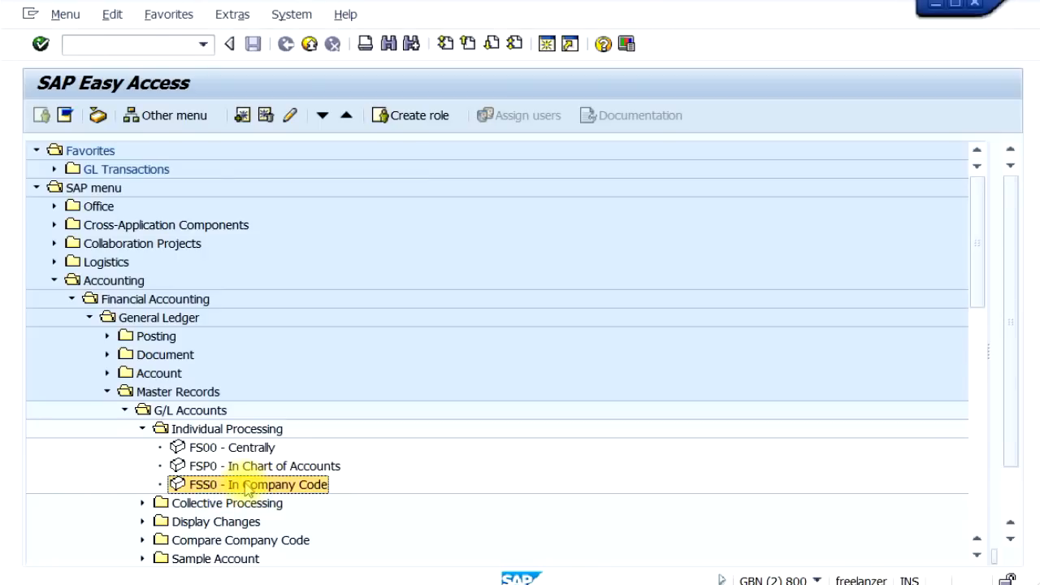
pyautogui.doubleClick(246, 486)
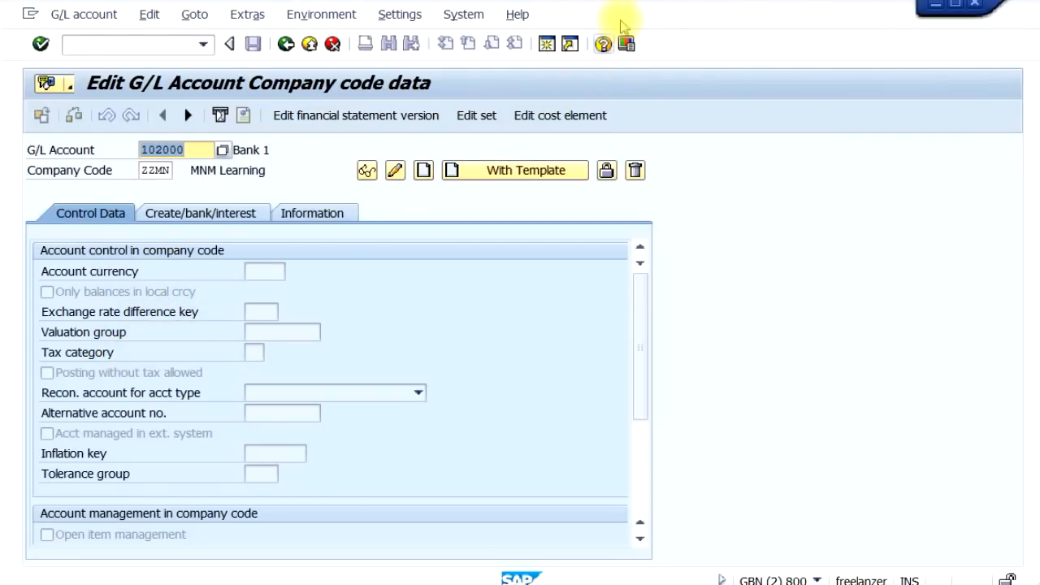
# Place the G/L account company code data beside the Assets field statuses and compare the Account control fields.
pyautogui.moveTo(626, 14); pyautogui.dragTo(768, 4)
pyautogui.moveTo(898, 14); pyautogui.dragTo(1016, 16)
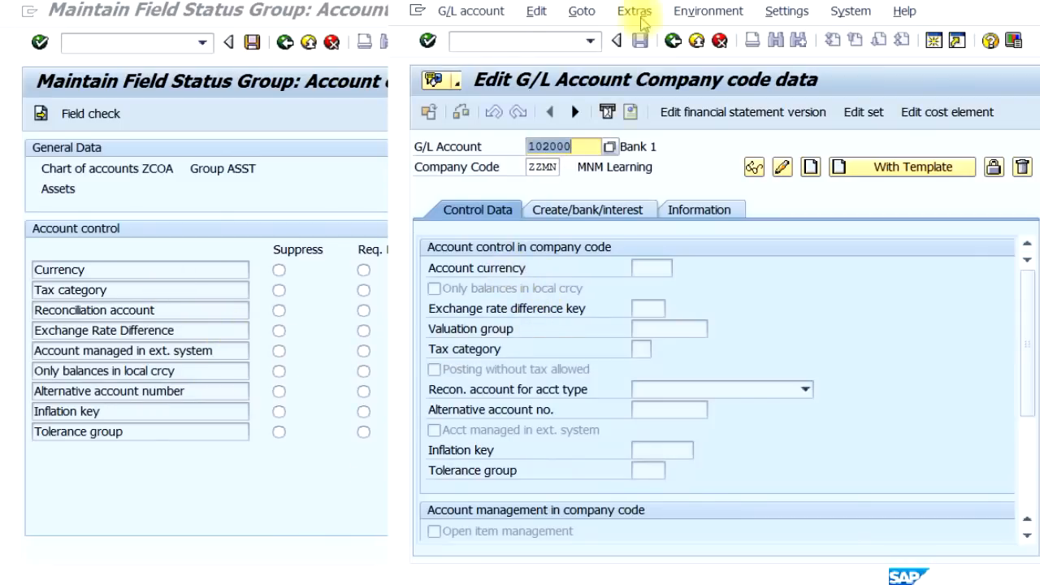
pyautogui.moveTo(722, 10); pyautogui.dragTo(794, 3)
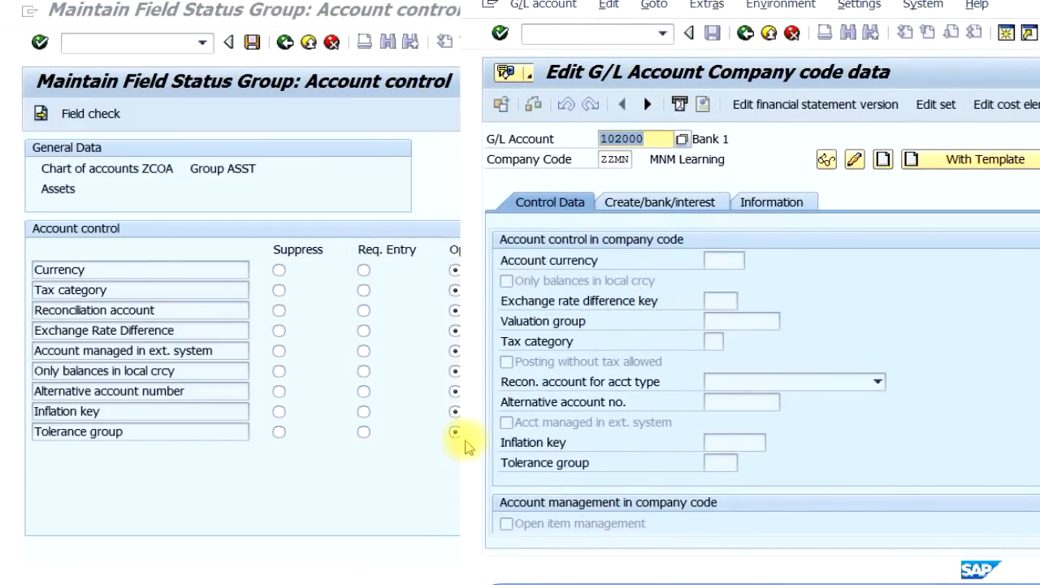
pyautogui.moveTo(964, 5); pyautogui.dragTo(1036, 0)
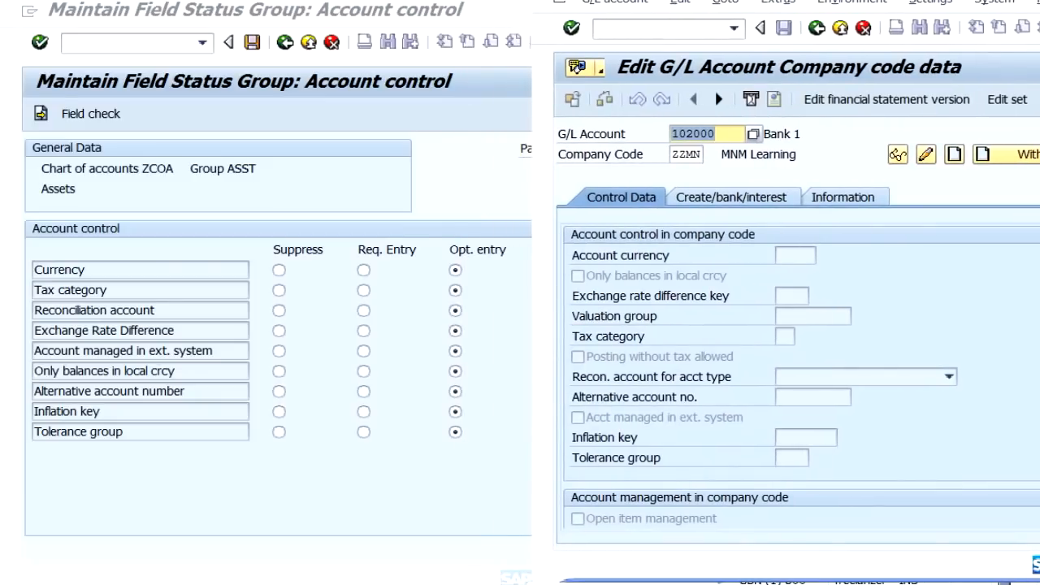
# Open the Assets group's Account management field statuses and compare them with the account management fields in the G/L account's company code data.
pyautogui.click(317, 214)
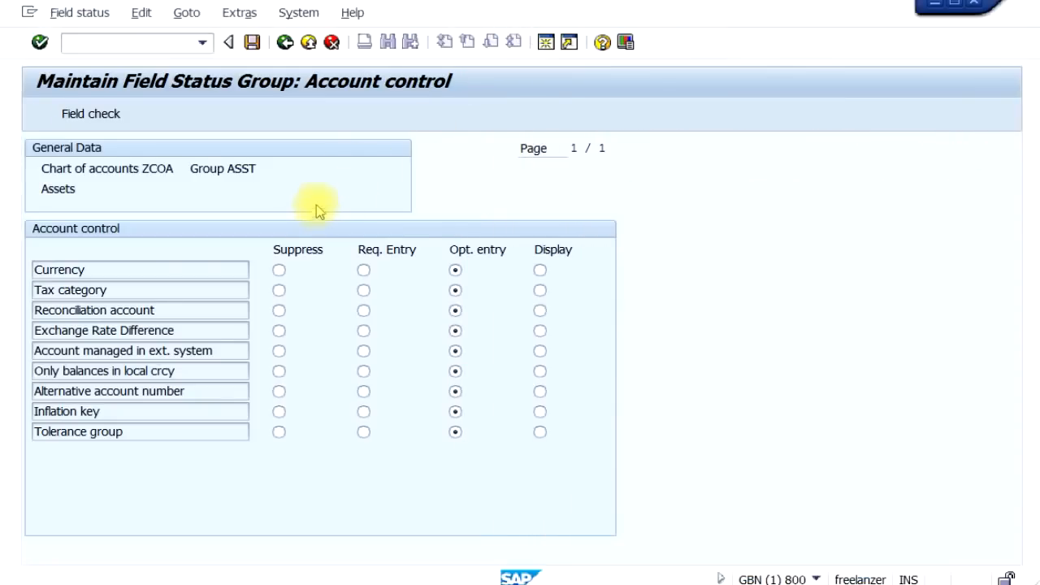
pyautogui.click(286, 44)
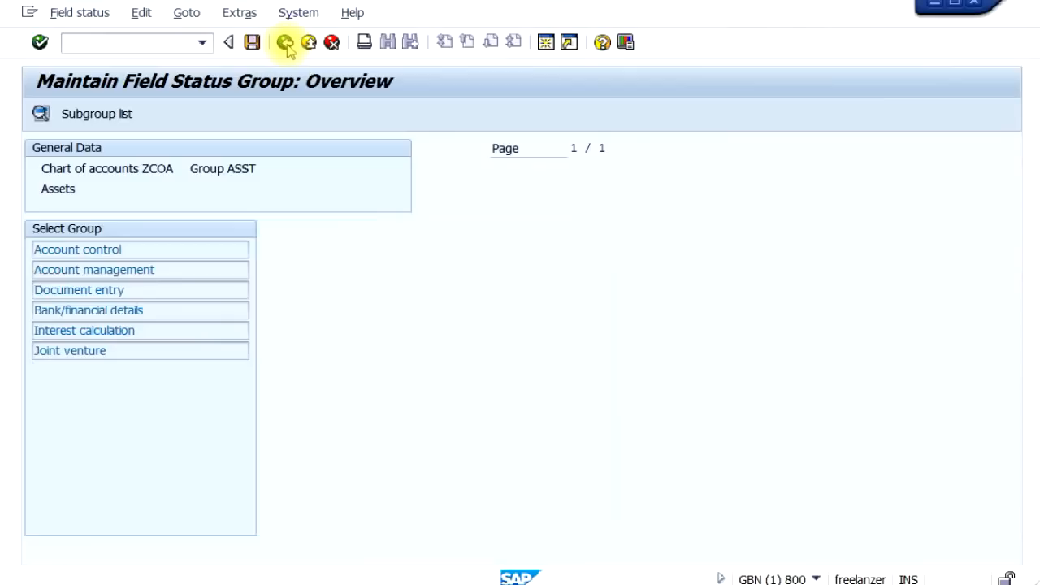
pyautogui.doubleClick(134, 271)
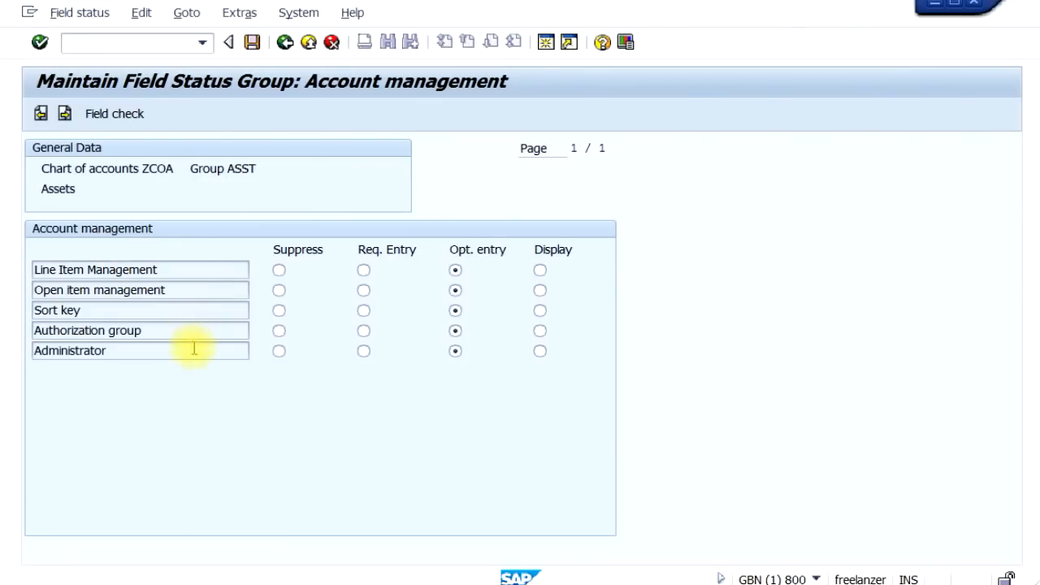
pyautogui.click(1039, 333)
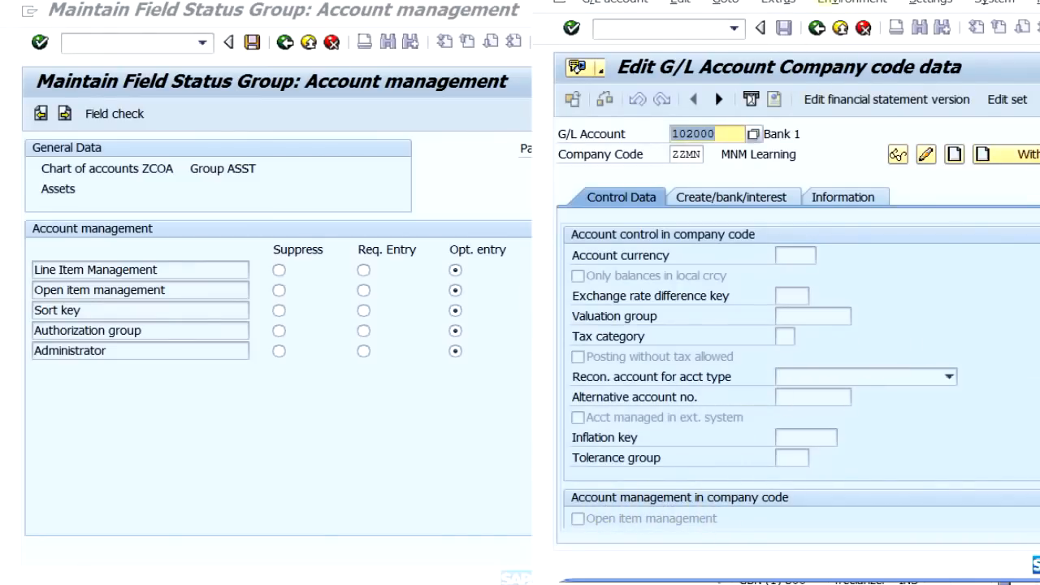
pyautogui.moveTo(894, 3); pyautogui.dragTo(827, 3)
pyautogui.moveTo(897, 304); pyautogui.dragTo(889, 409)
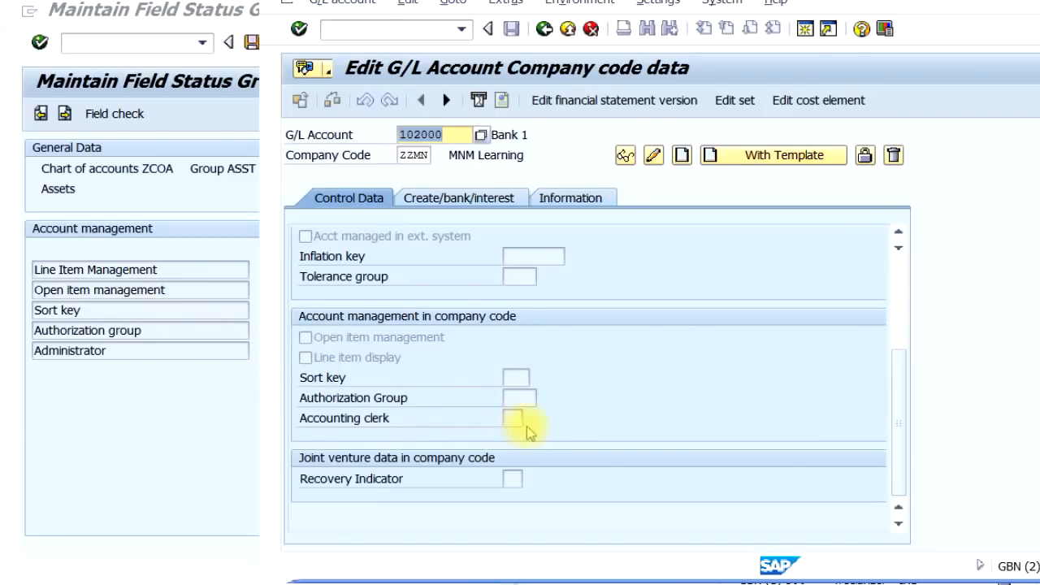
# Leave the Assets field status and the account group maintenance, returning to the customizing implementation guide.
pyautogui.click(209, 279)
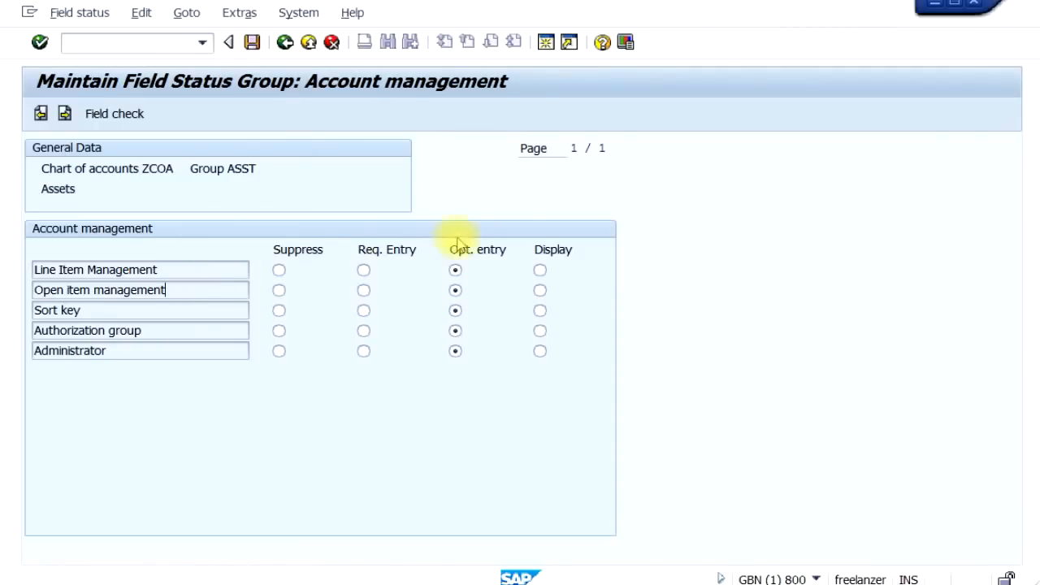
pyautogui.click(284, 43)
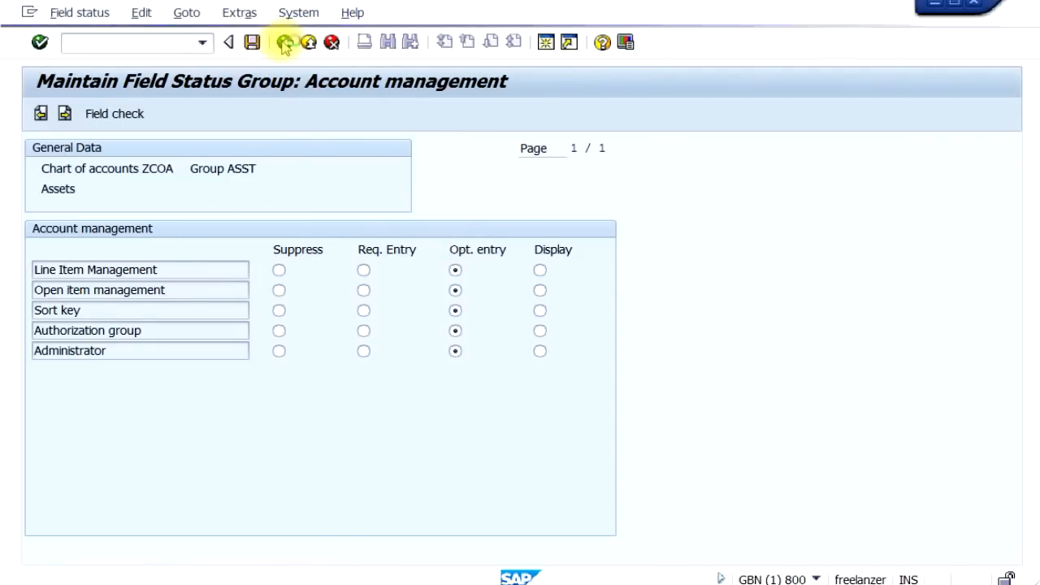
pyautogui.click(284, 43)
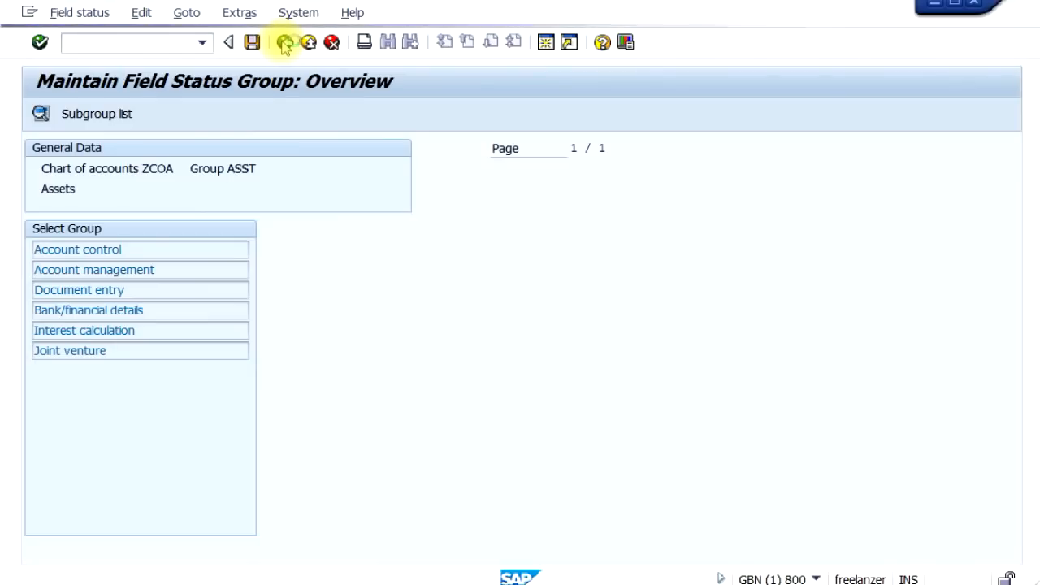
pyautogui.click(321, 169)
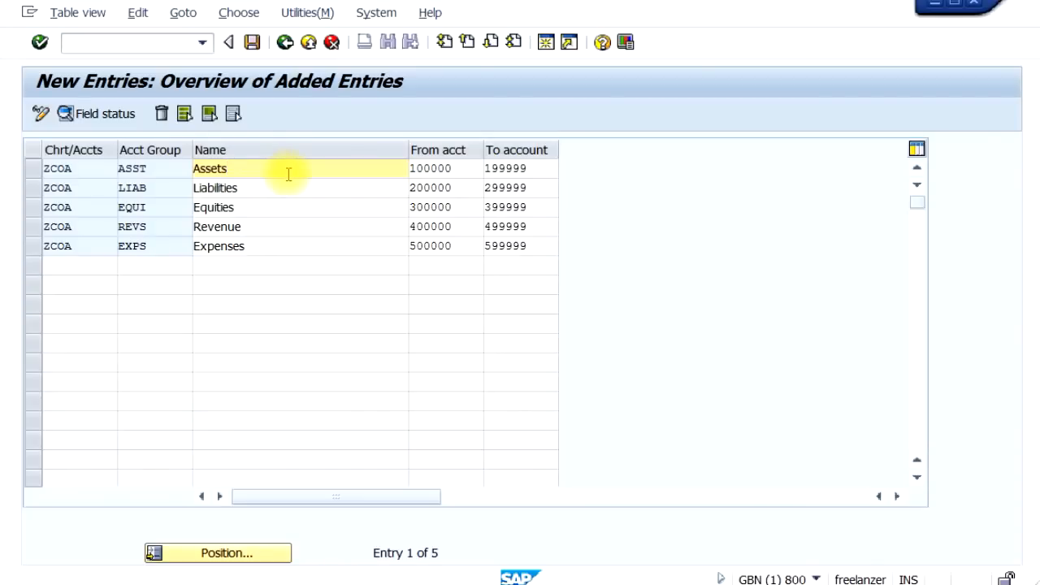
pyautogui.click(286, 44)
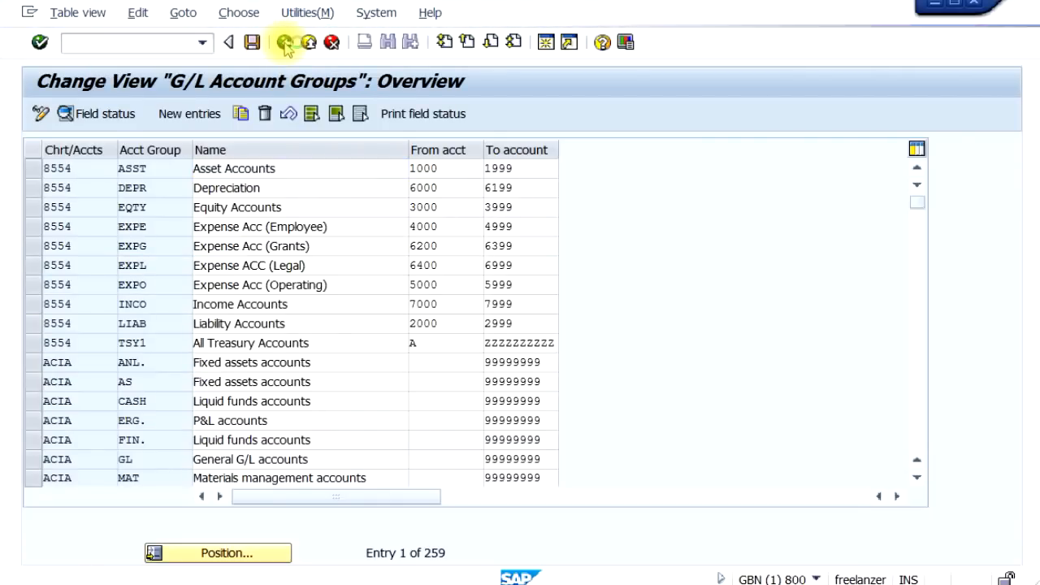
pyautogui.click(286, 44)
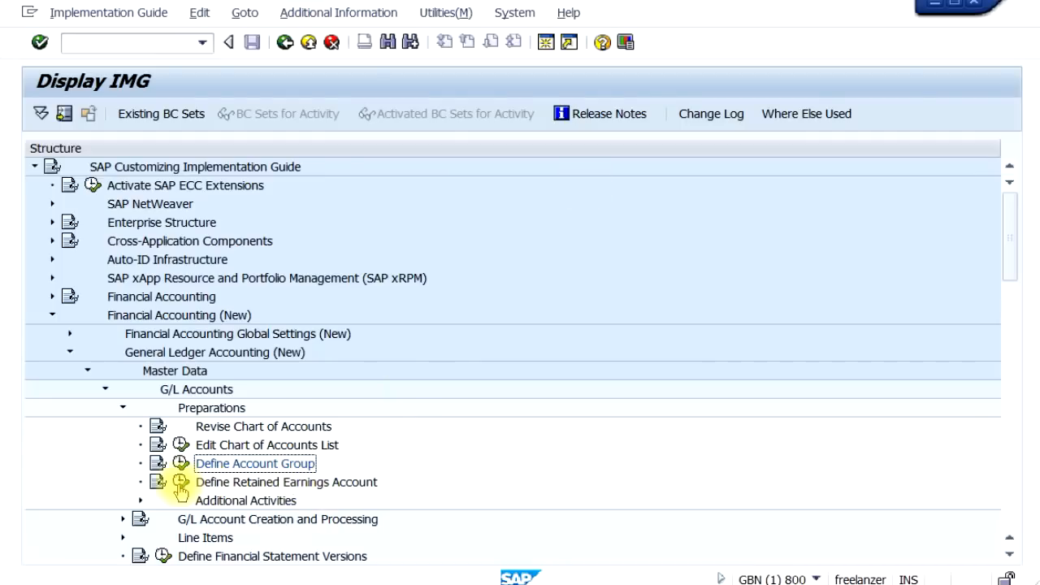
# Define the retained earnings account for chart of accounts ZCOA, assigning P&L statement account type X to account 305000.
pyautogui.click(182, 485)
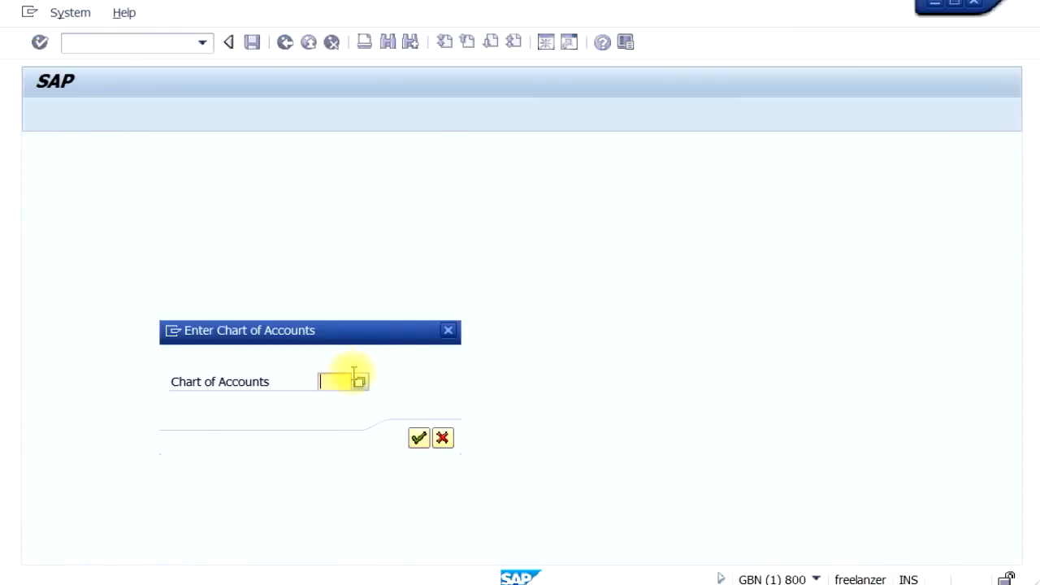
pyautogui.write('ZCoa')
pyautogui.press('Return')
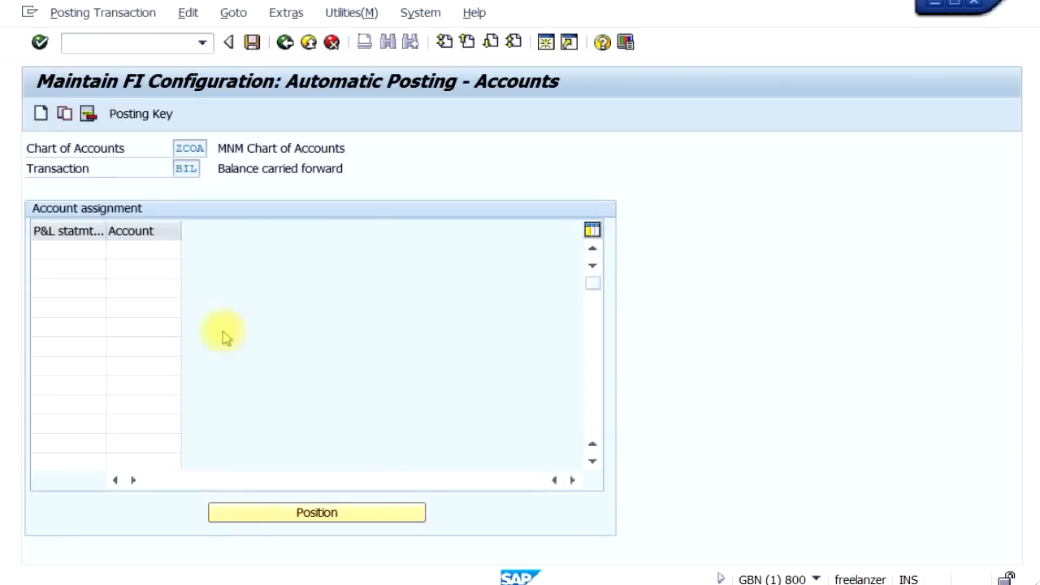
pyautogui.click(87, 250)
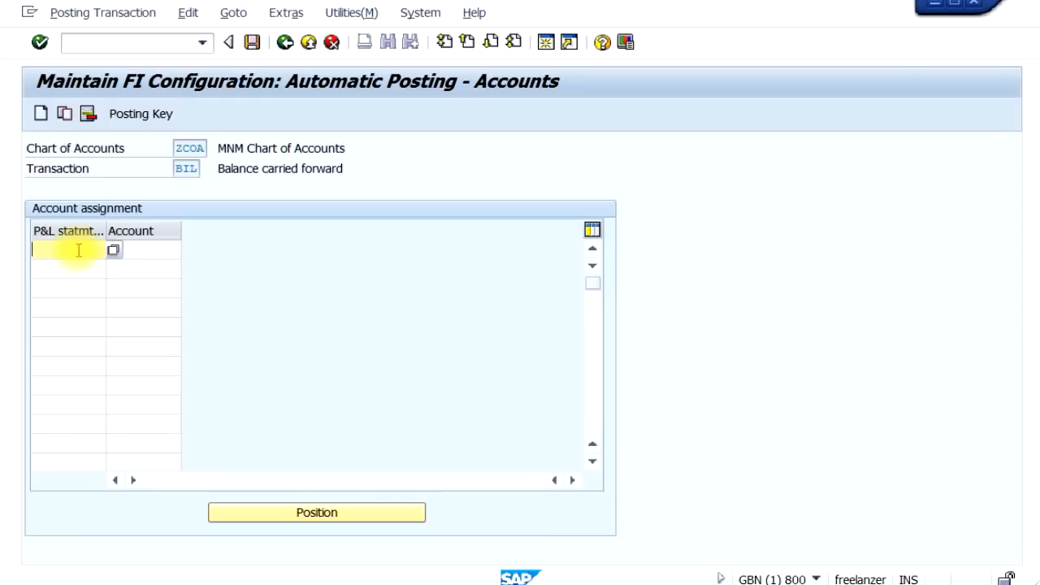
pyautogui.write('x')
pyautogui.click(140, 251)
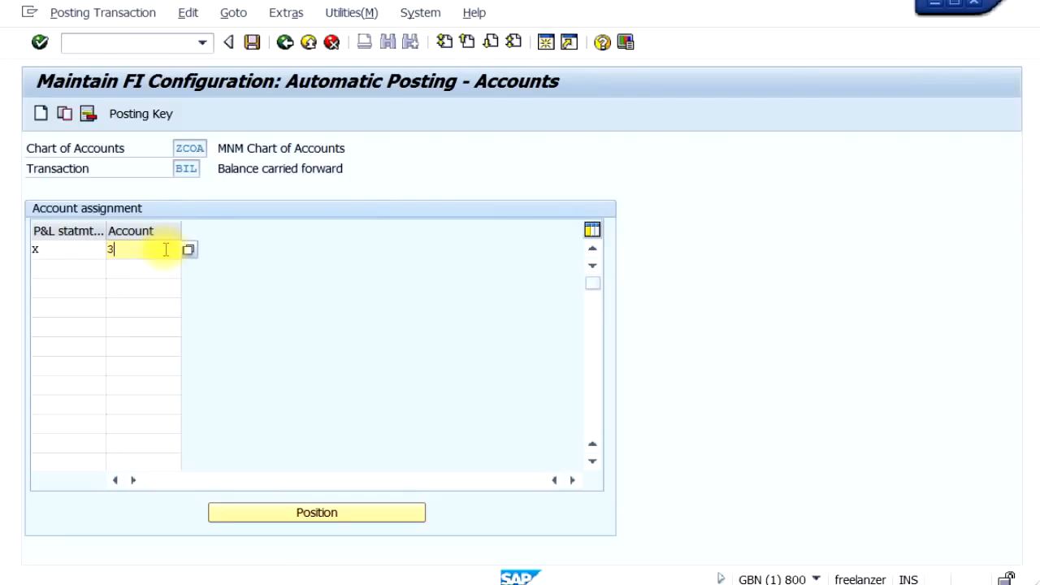
pyautogui.write('5000')
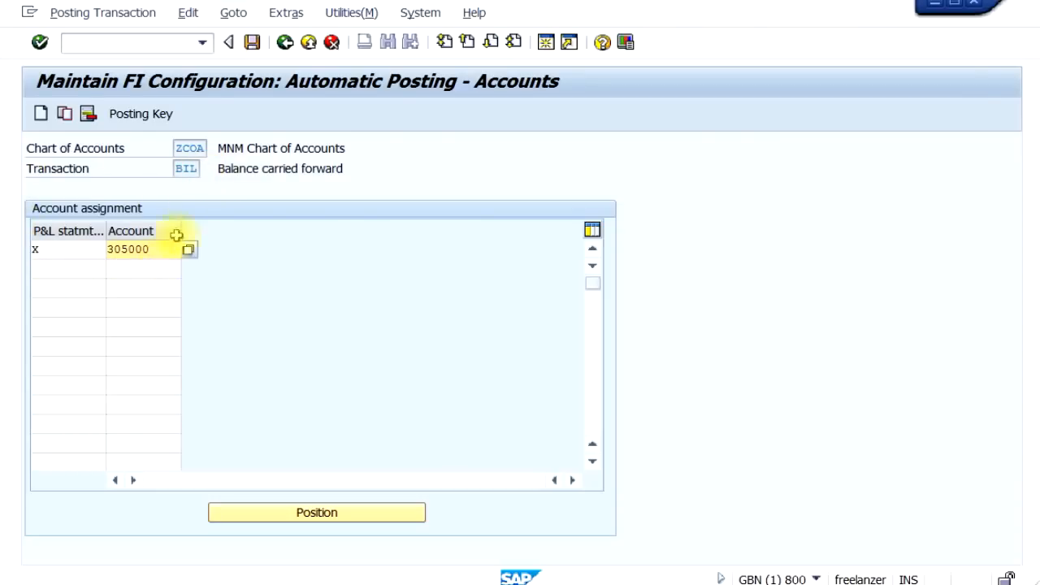
# Save the retained earnings assignment to the "Z123 Create Company Code" customizing request and return to the implementation guide.
pyautogui.click(252, 45)
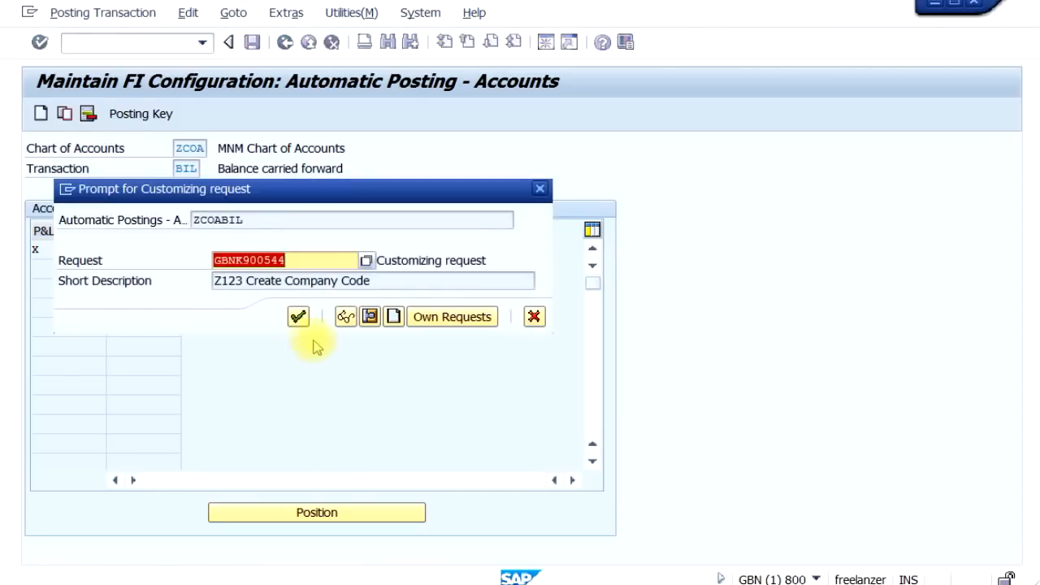
pyautogui.click(299, 317)
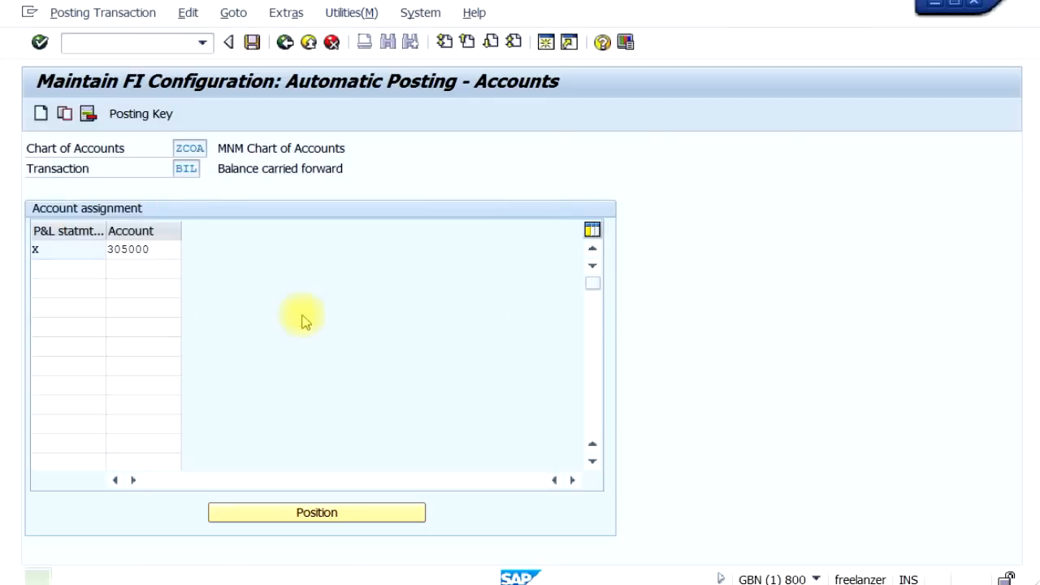
pyautogui.click(285, 42)
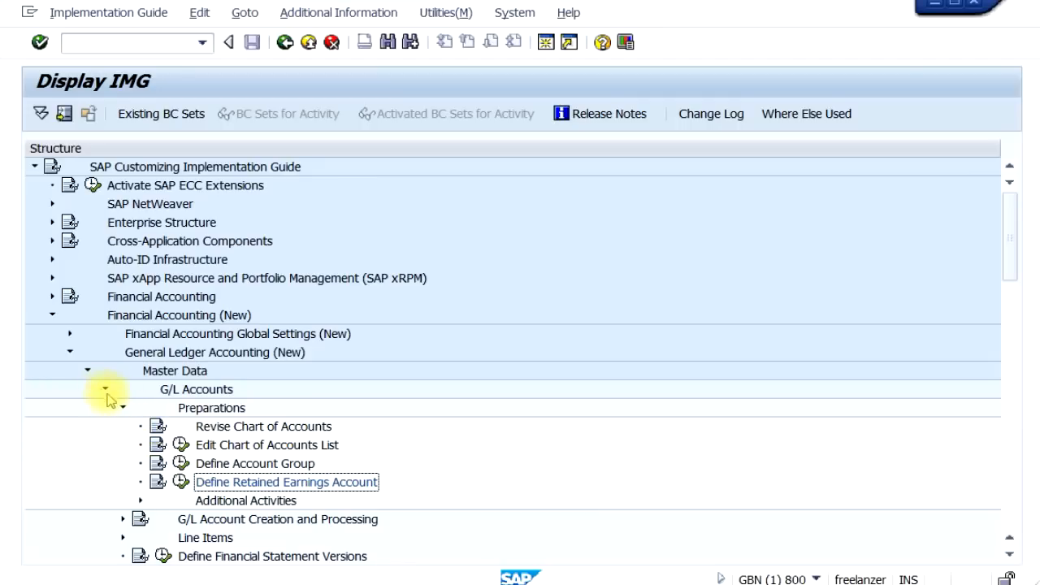
# Open Enter Global Parameters under Financial Accounting Global Settings (New) and display the details of company code Z123.
pyautogui.click(70, 334)
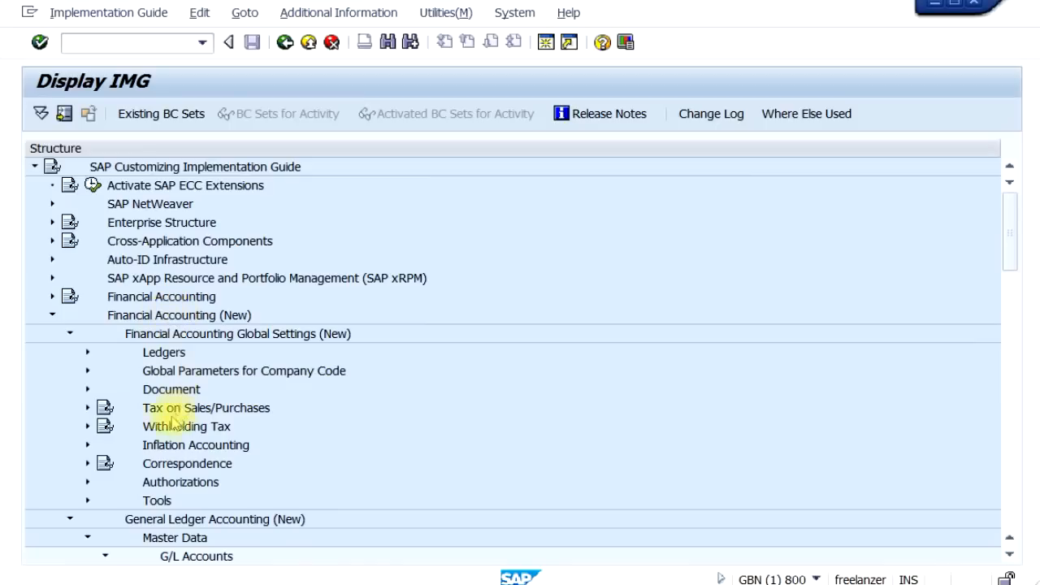
pyautogui.click(87, 372)
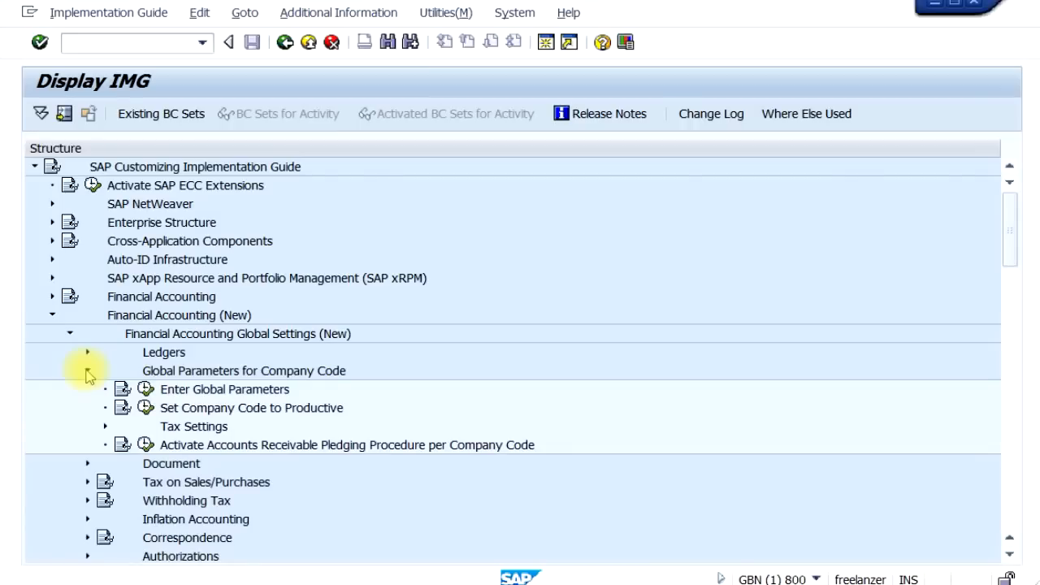
pyautogui.click(147, 390)
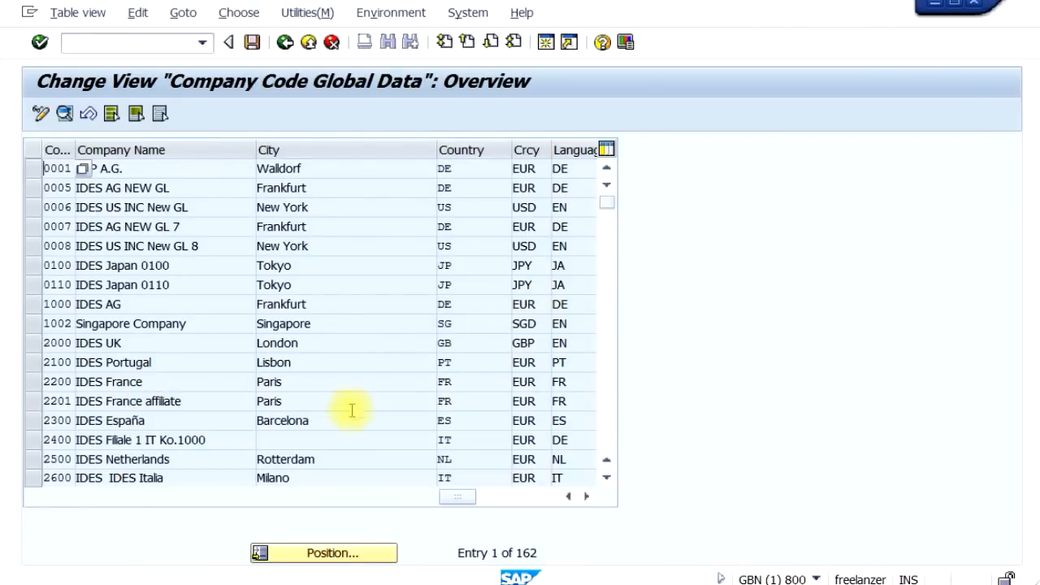
pyautogui.scroll(-1, 355, 413)
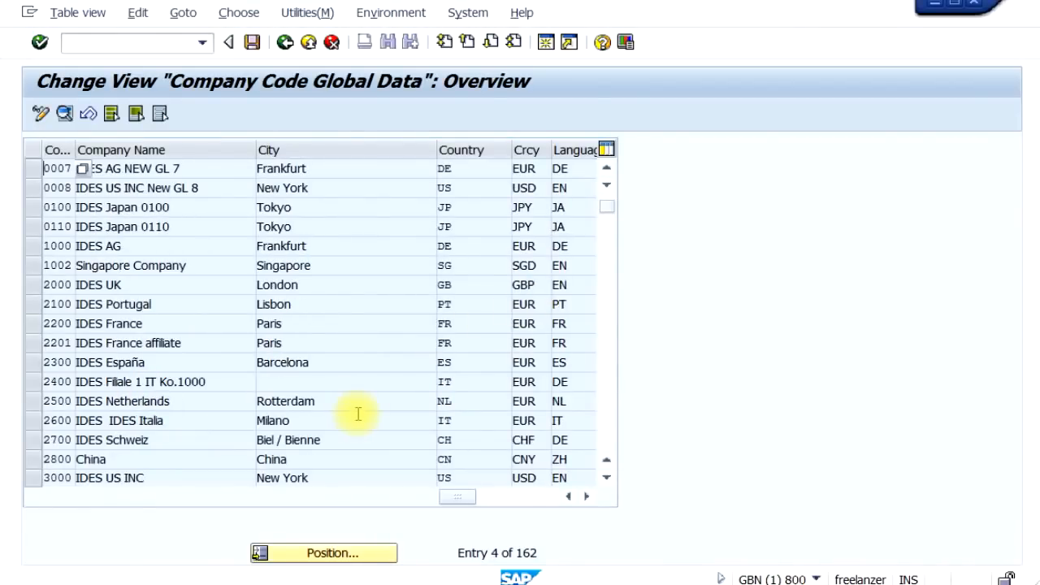
pyautogui.moveTo(607, 208); pyautogui.dragTo(623, 442)
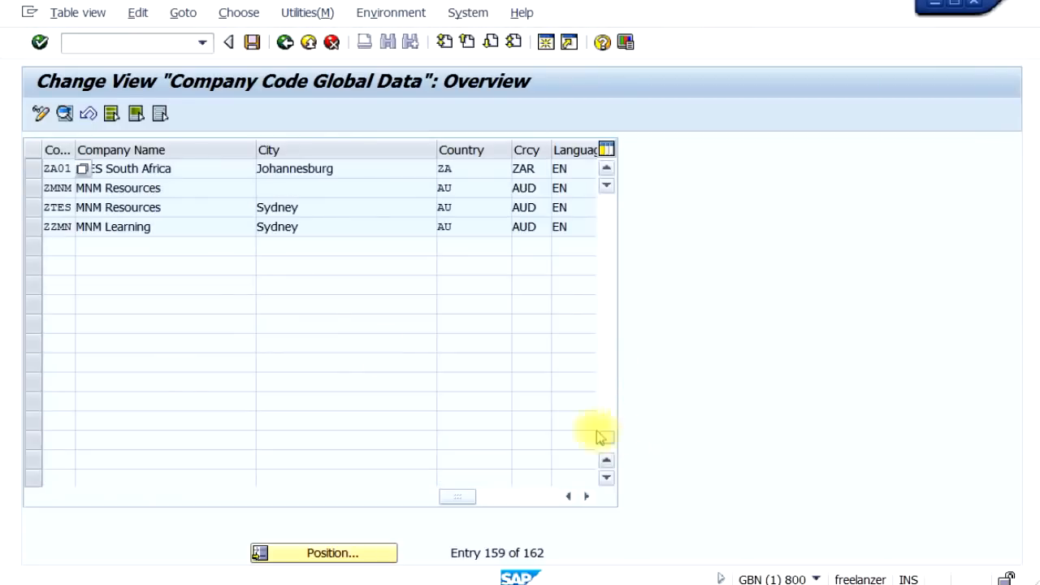
pyautogui.scroll(1, 327, 323)
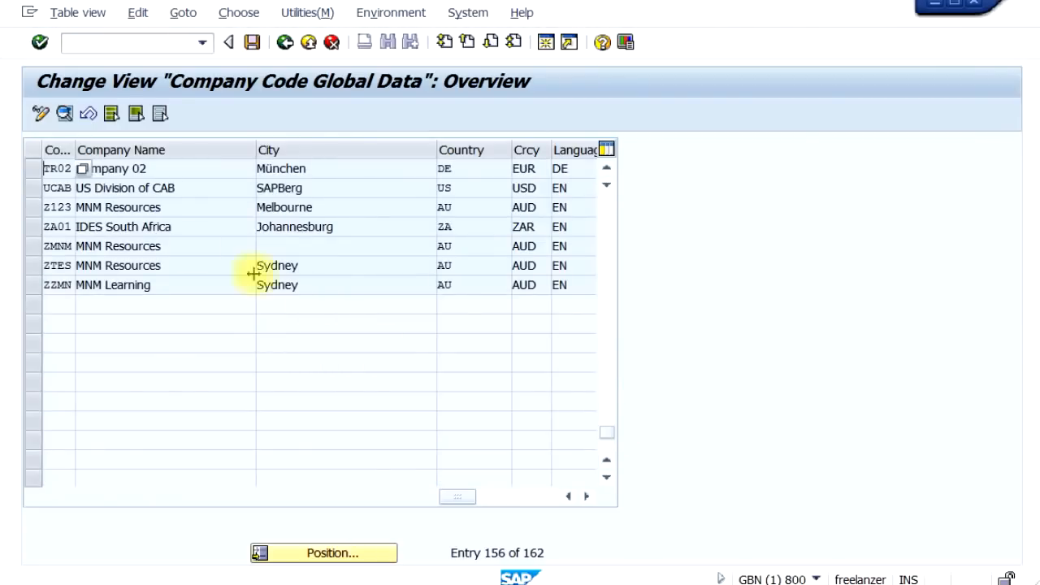
pyautogui.click(33, 208)
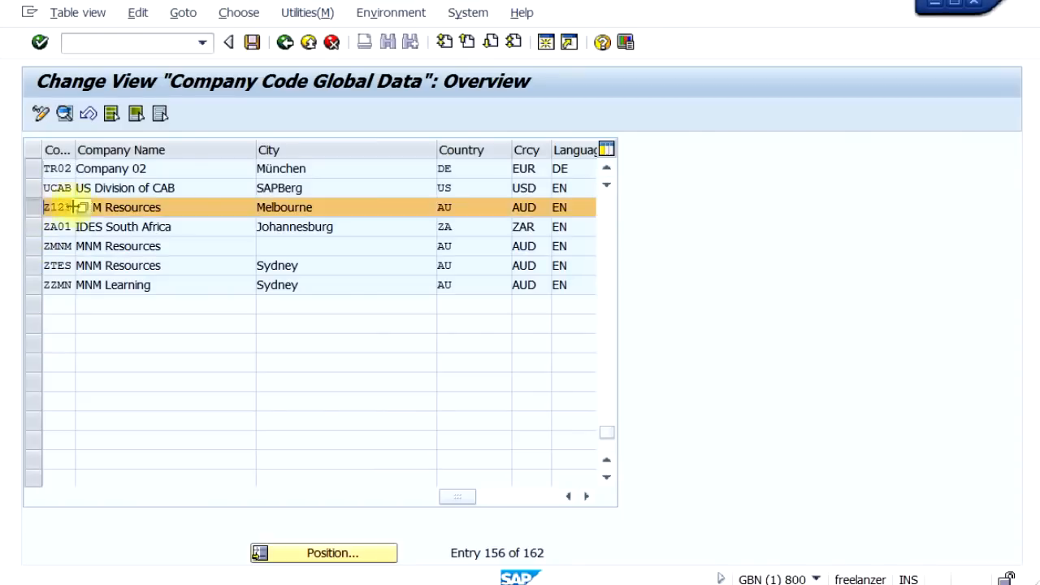
pyautogui.doubleClick(183, 208)
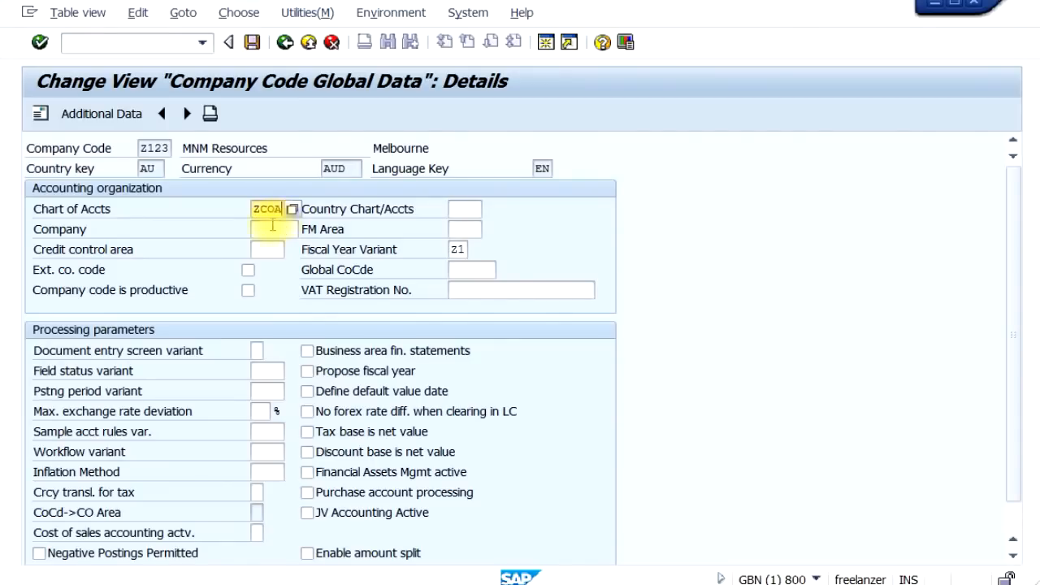
# Give company code Z123 chart of accounts ZCOA and field status variant 0001, saving to the "Z123 Create Company Code" customizing request.
pyautogui.click(272, 373)
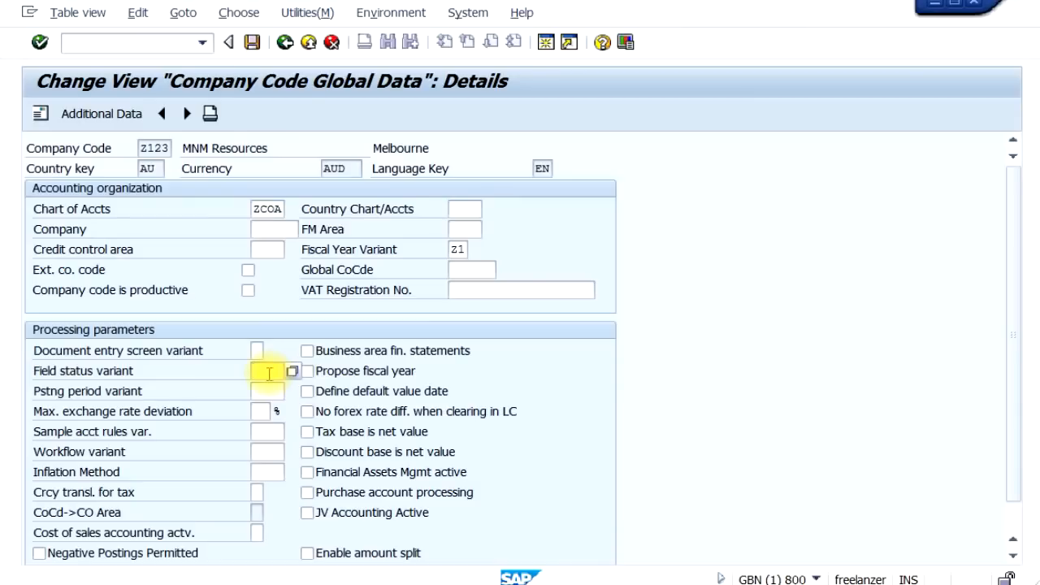
pyautogui.click(293, 371)
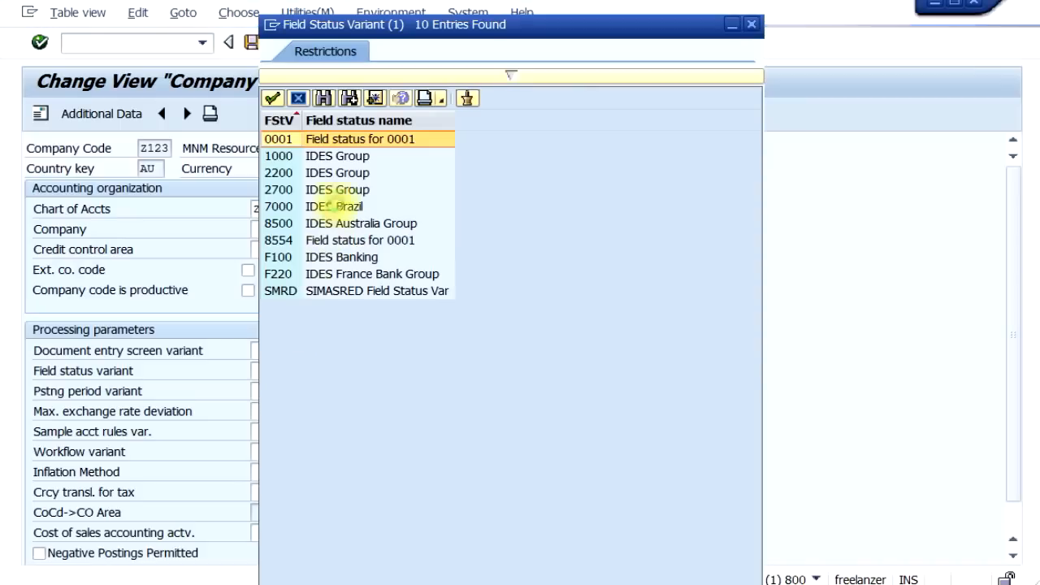
pyautogui.click(341, 139)
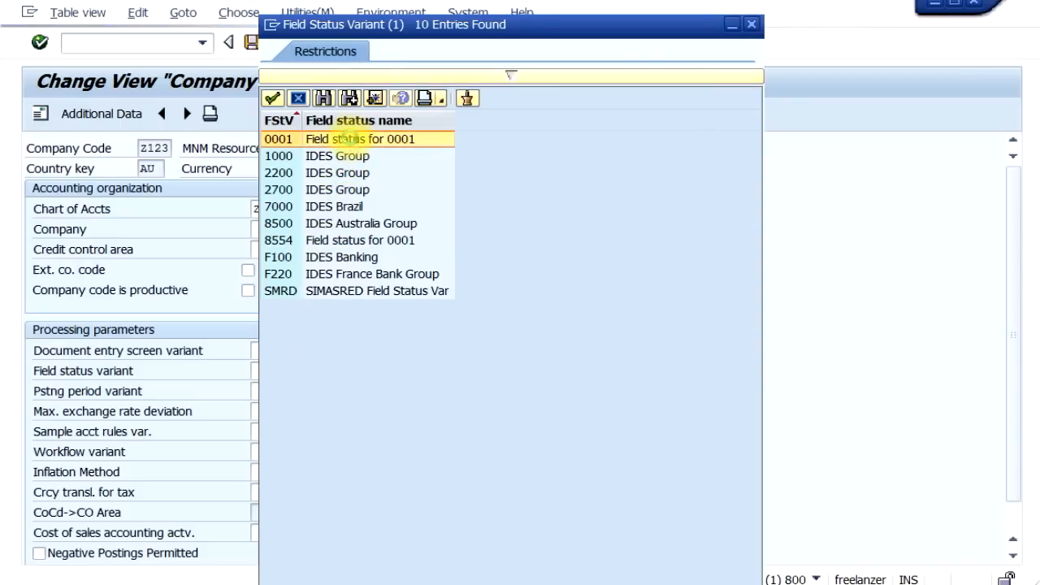
pyautogui.doubleClick(338, 139)
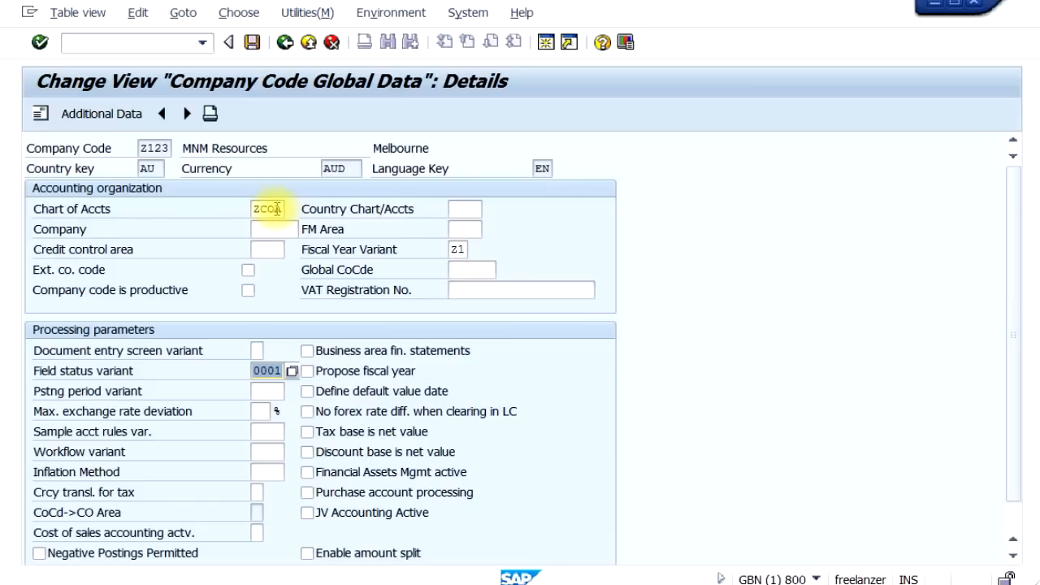
pyautogui.click(252, 43)
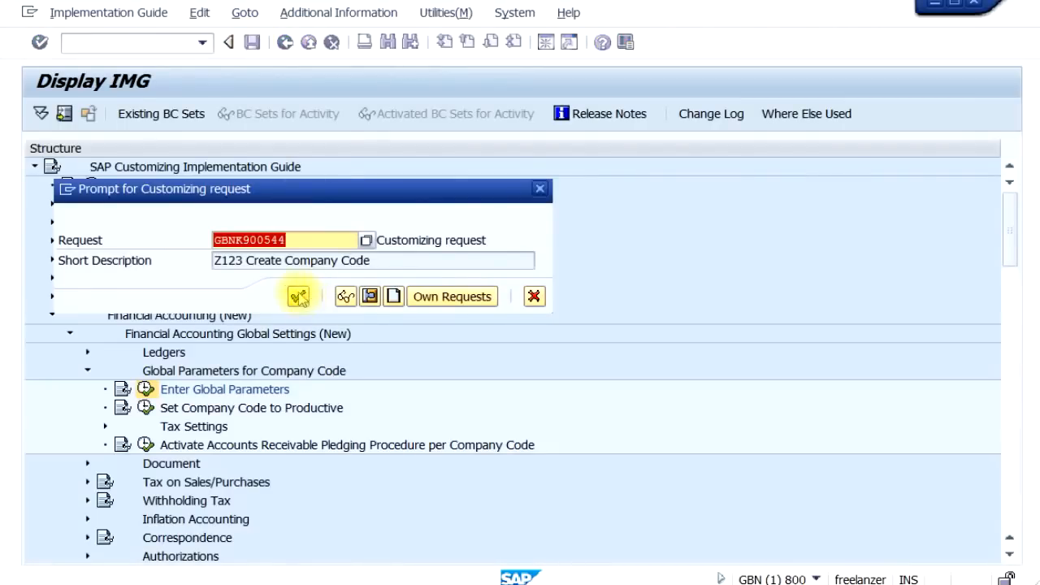
pyautogui.click(298, 297)
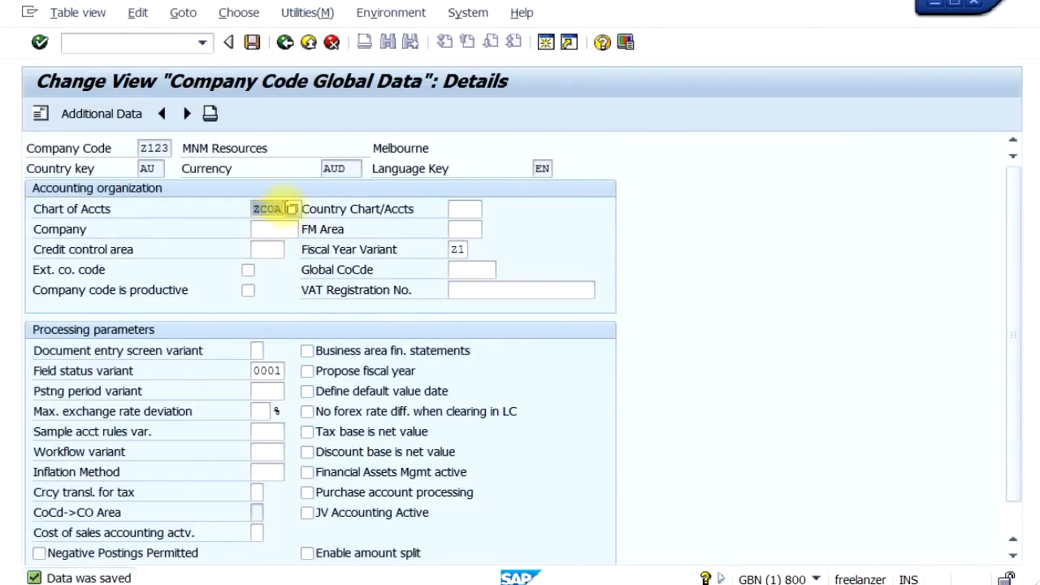
# Open another SAP session and expand the General Ledger master records down to Individual Processing of G/L accounts.
pyautogui.click(545, 44)
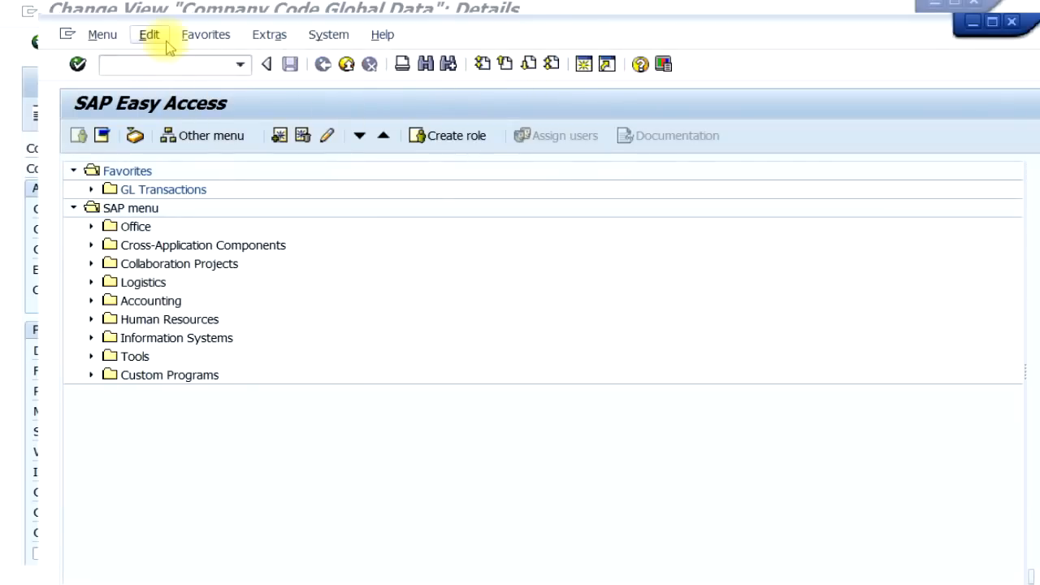
pyautogui.click(92, 301)
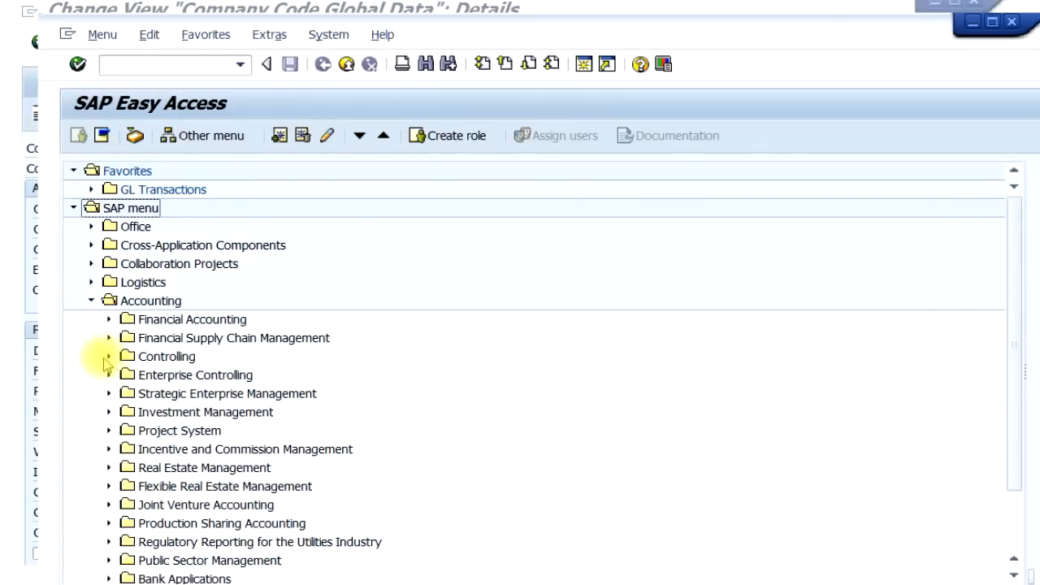
pyautogui.click(110, 320)
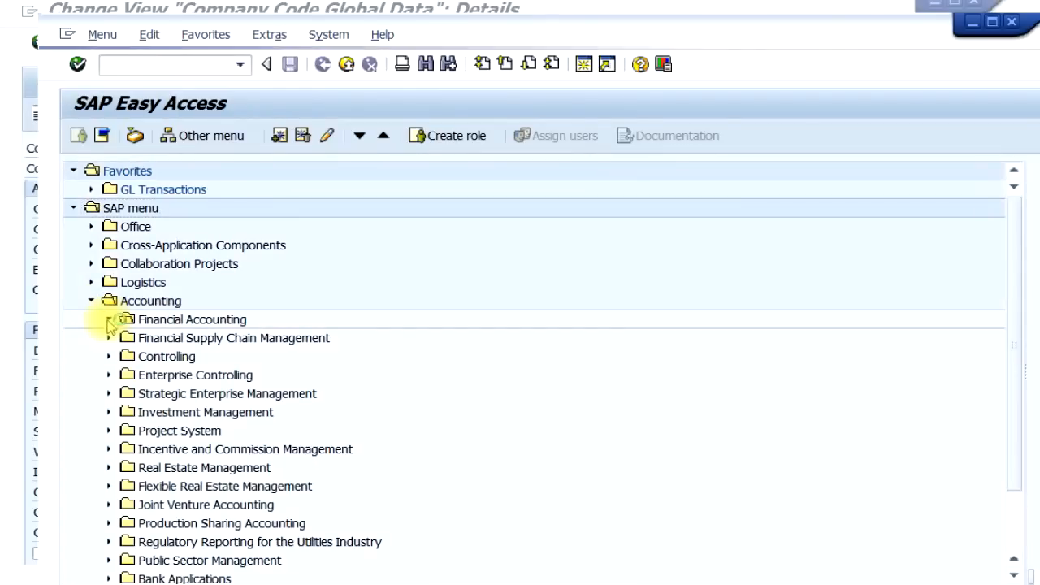
pyautogui.click(126, 339)
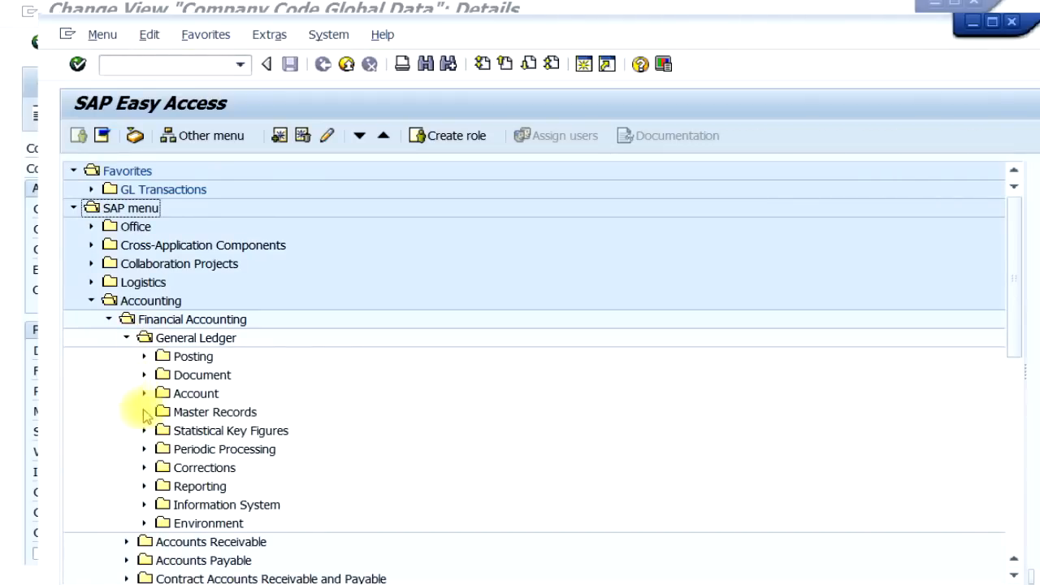
pyautogui.click(144, 413)
pyautogui.click(162, 431)
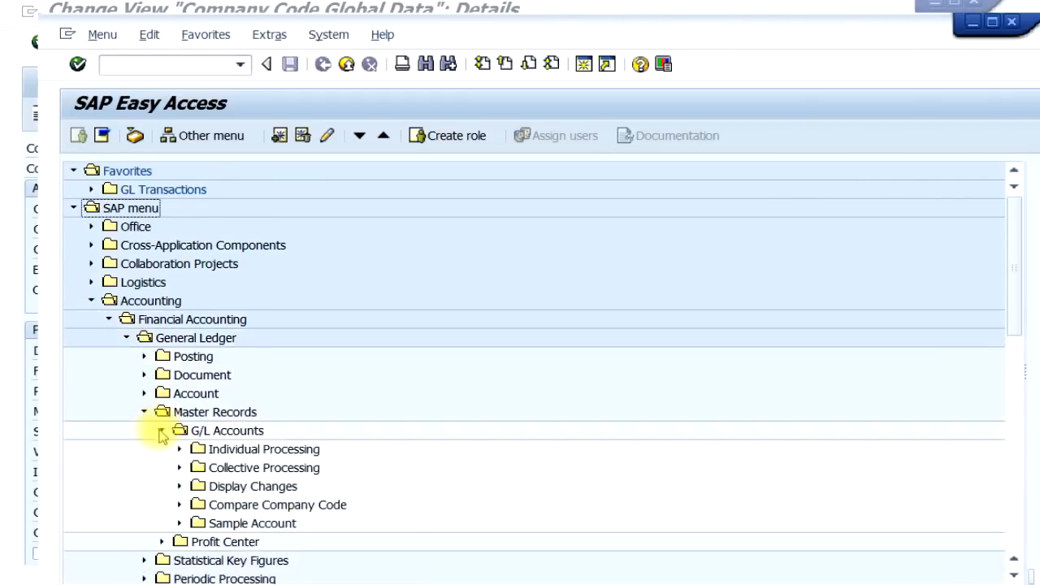
pyautogui.click(178, 449)
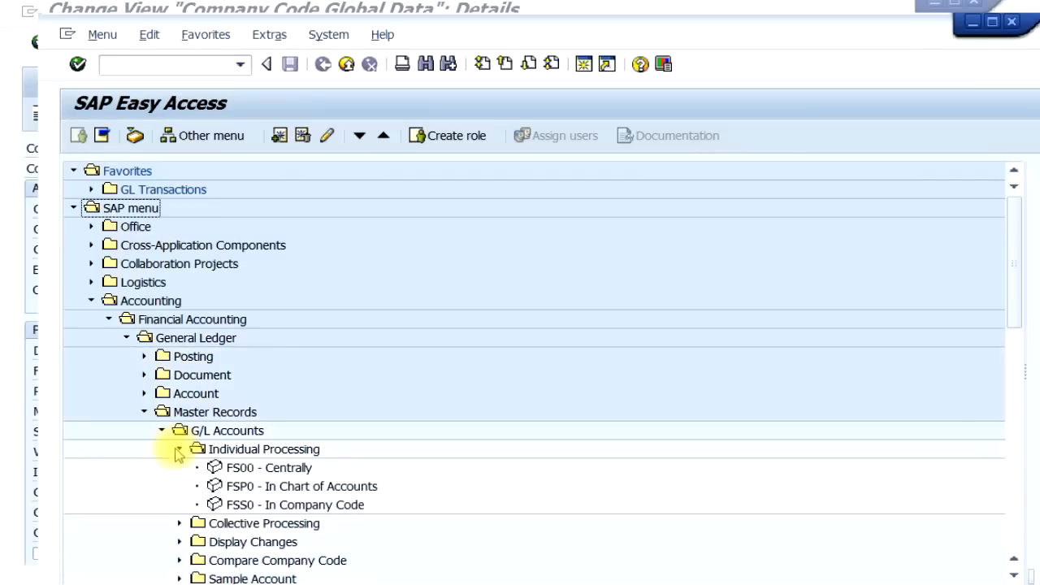
# Review the three individual processing transactions, view FS00 - Centrally, and return to the SAP menu.
pyautogui.click(299, 469)
pyautogui.click(302, 488)
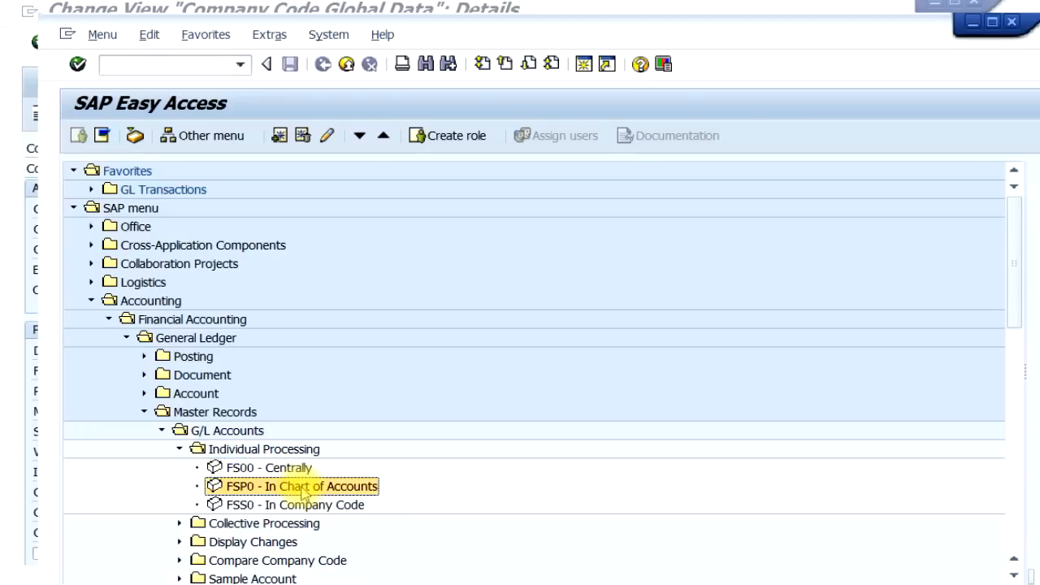
pyautogui.click(303, 505)
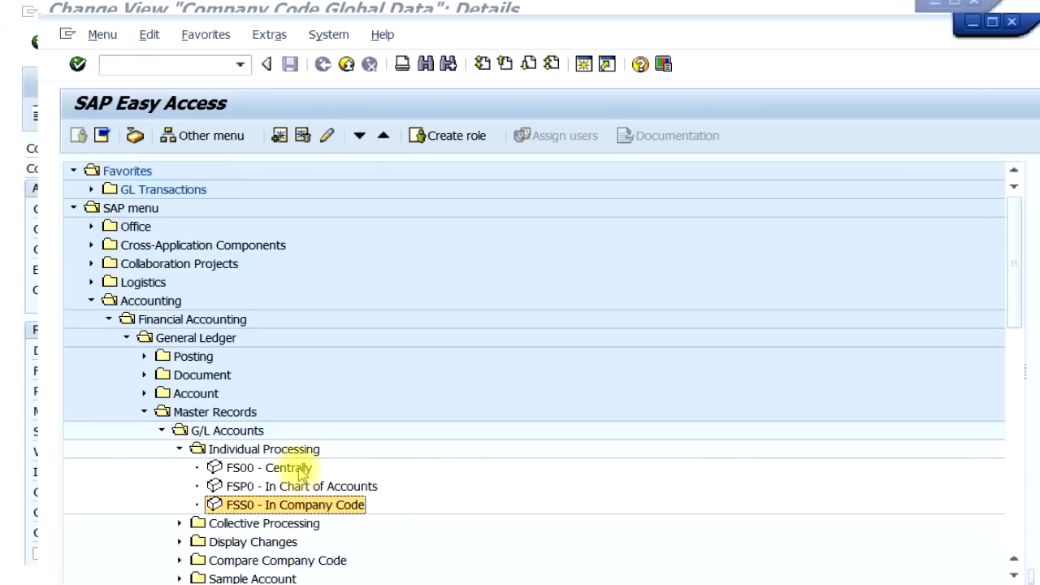
pyautogui.doubleClick(300, 471)
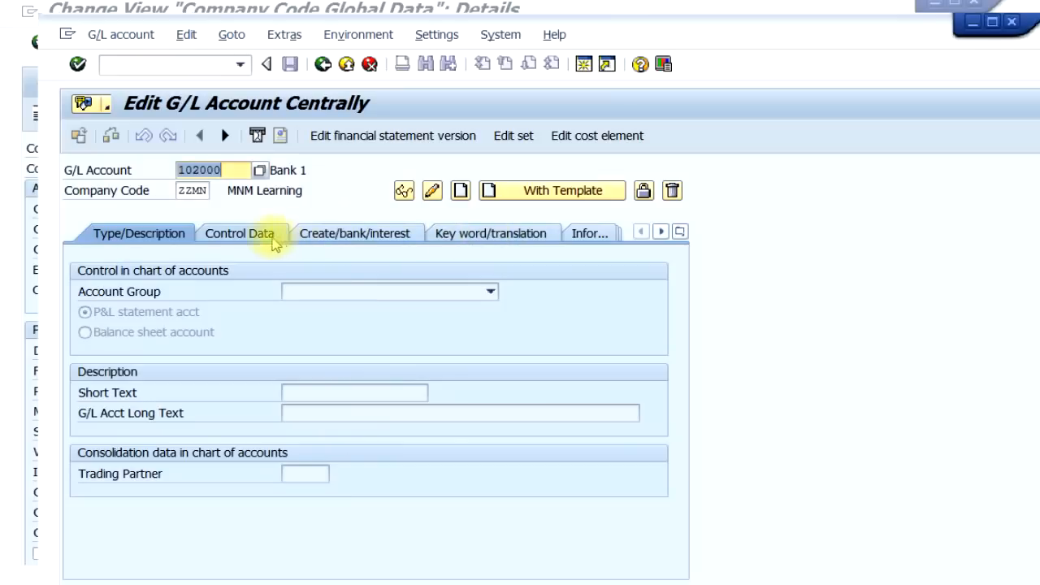
pyautogui.click(326, 65)
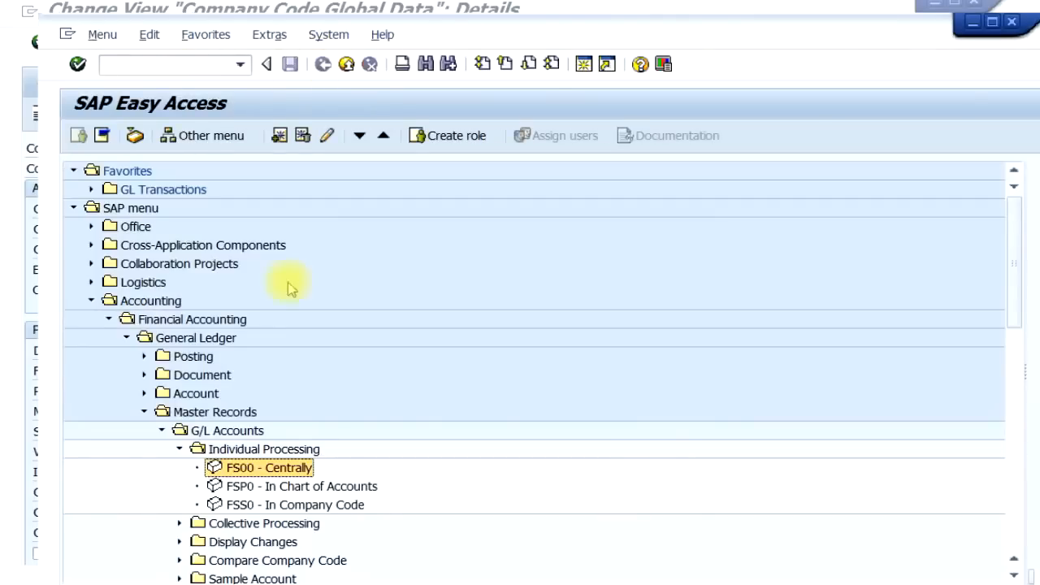
# Start FSP0 - In Chart of Accounts and look up G/L account 102000 in chart of accounts ZCOA.
pyautogui.doubleClick(262, 486)
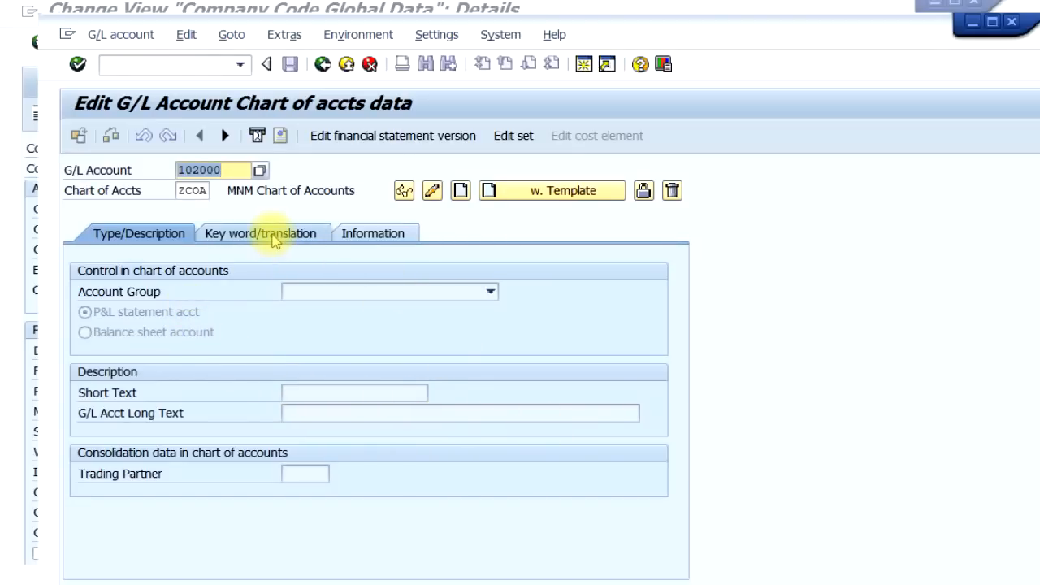
pyautogui.press('Return')
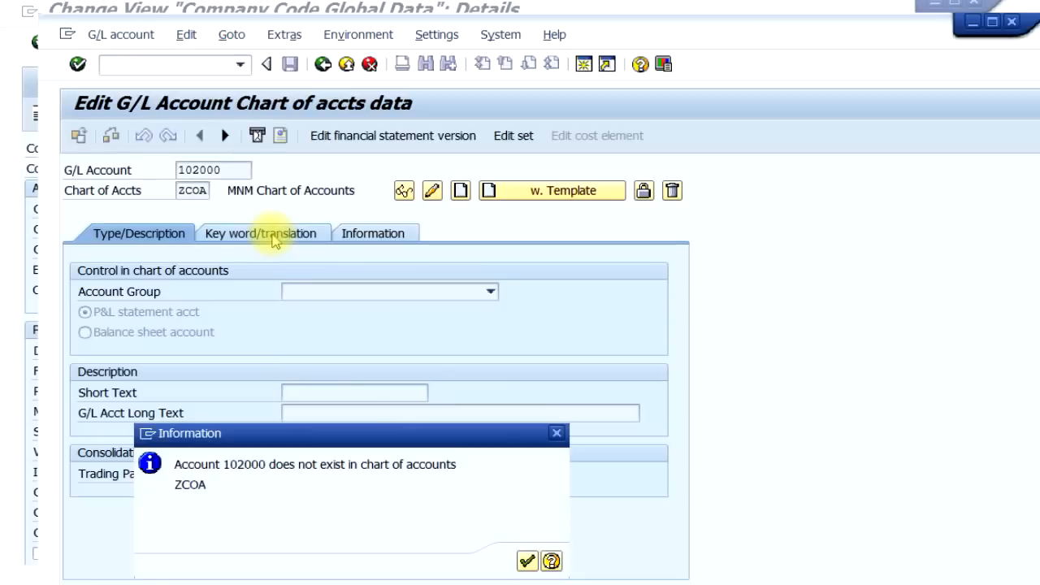
pyautogui.click(528, 561)
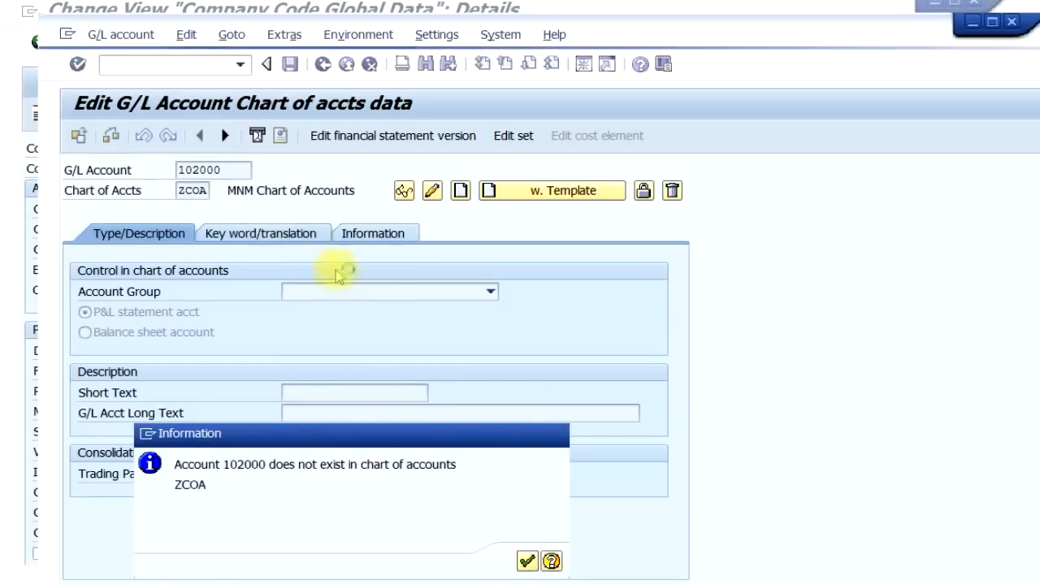
# Return to the SAP menu, view the FSS0 - In Company Code transaction, and return to the menu.
pyautogui.click(321, 67)
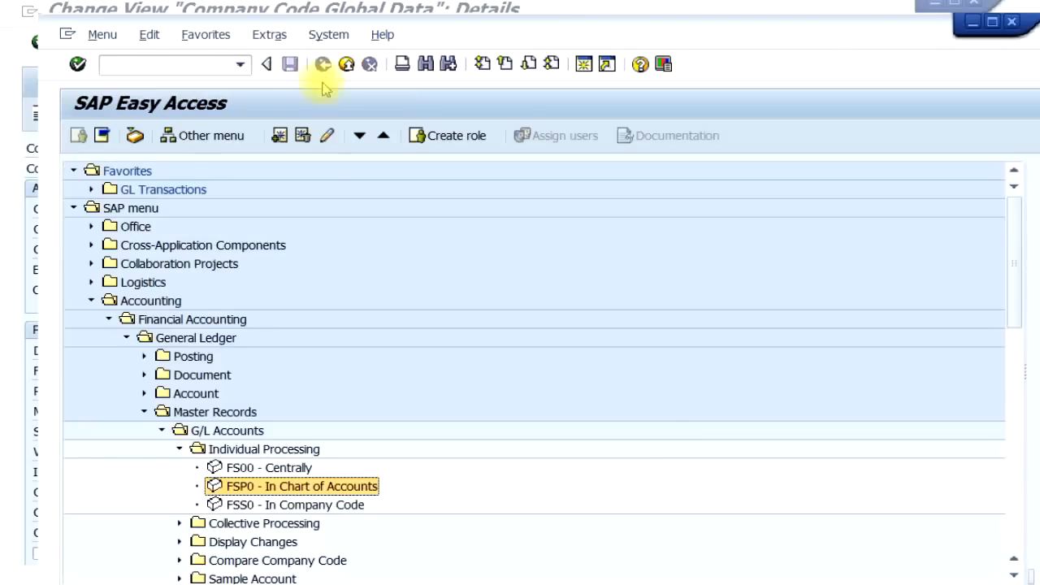
pyautogui.doubleClick(317, 506)
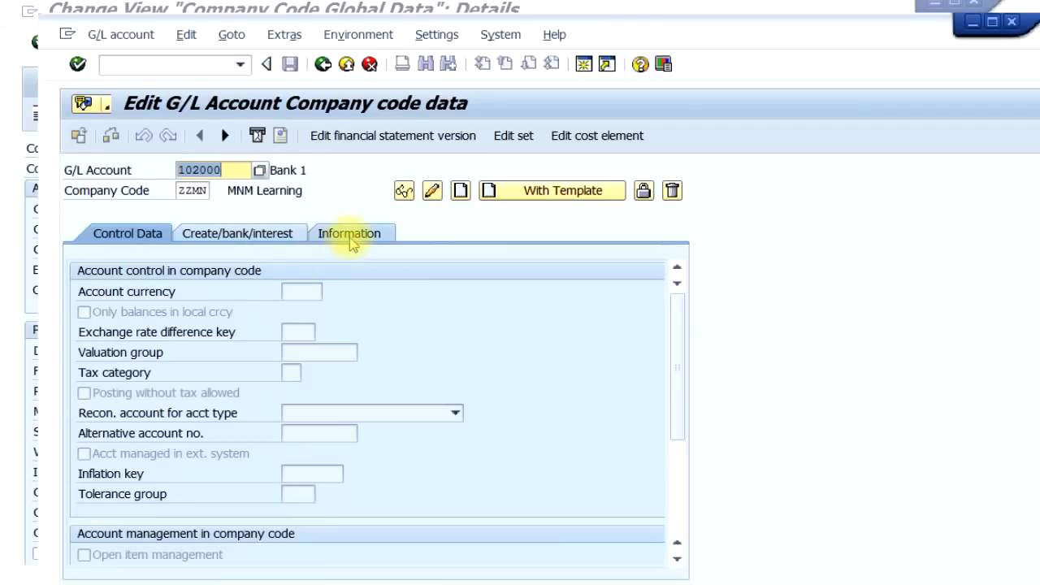
pyautogui.click(323, 65)
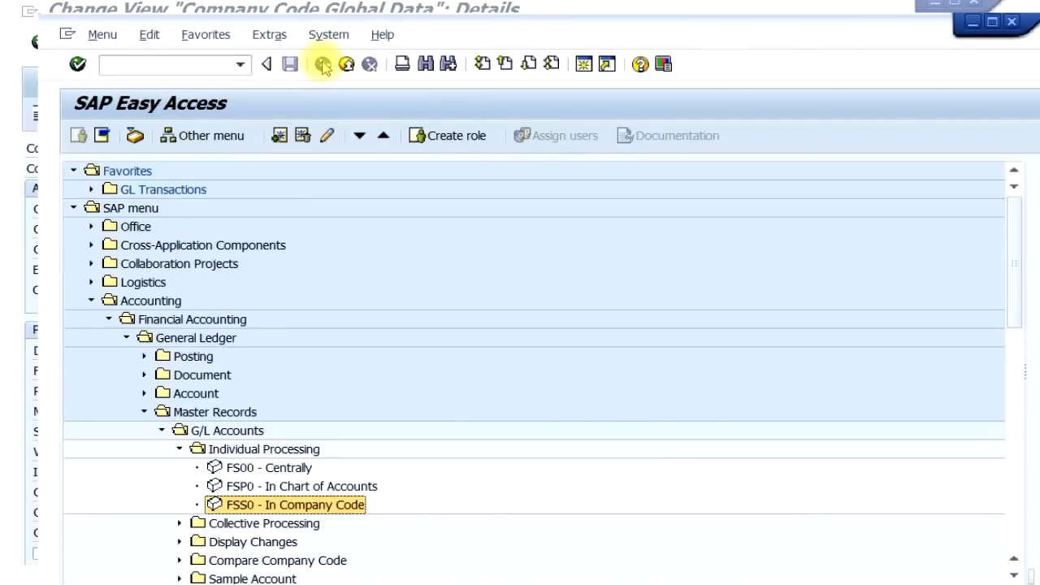
# Start FS00 - Centrally and begin creating G/L account 101000 in company code Z123.
pyautogui.click(291, 472)
pyautogui.doubleClick(279, 476)
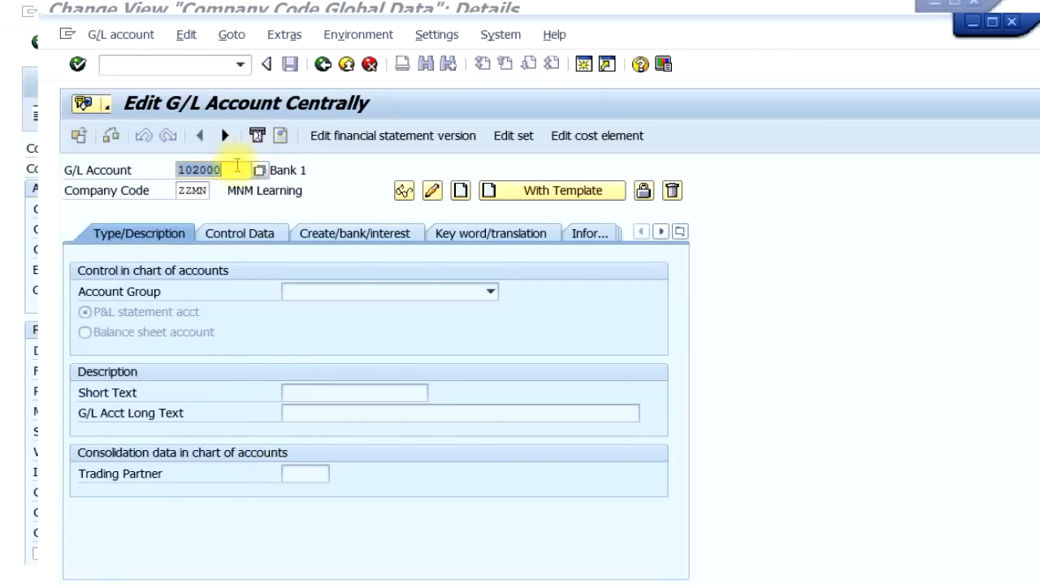
pyautogui.click(235, 171)
pyautogui.moveTo(234, 169); pyautogui.dragTo(170, 168)
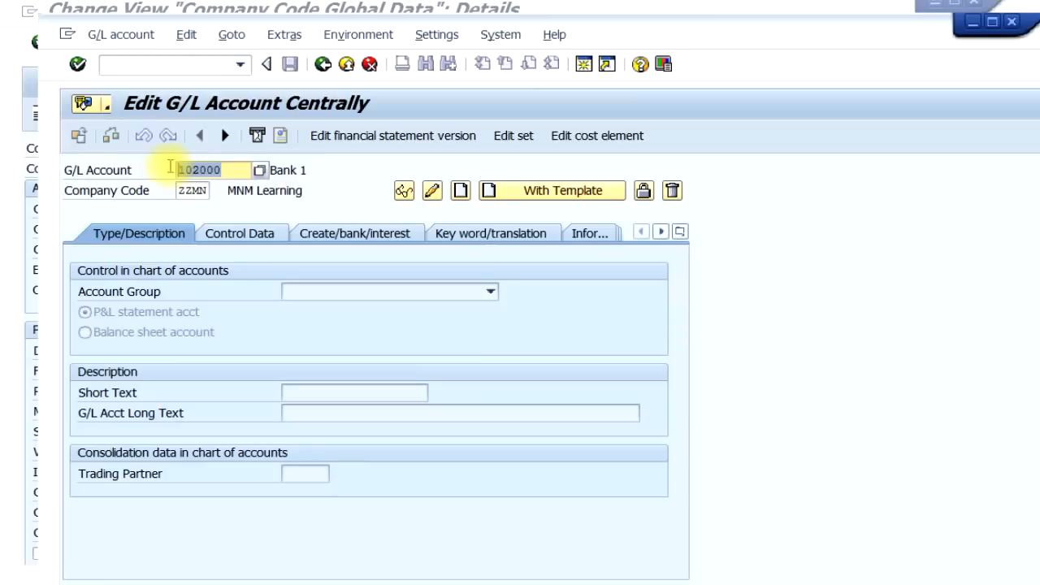
pyautogui.write('1')
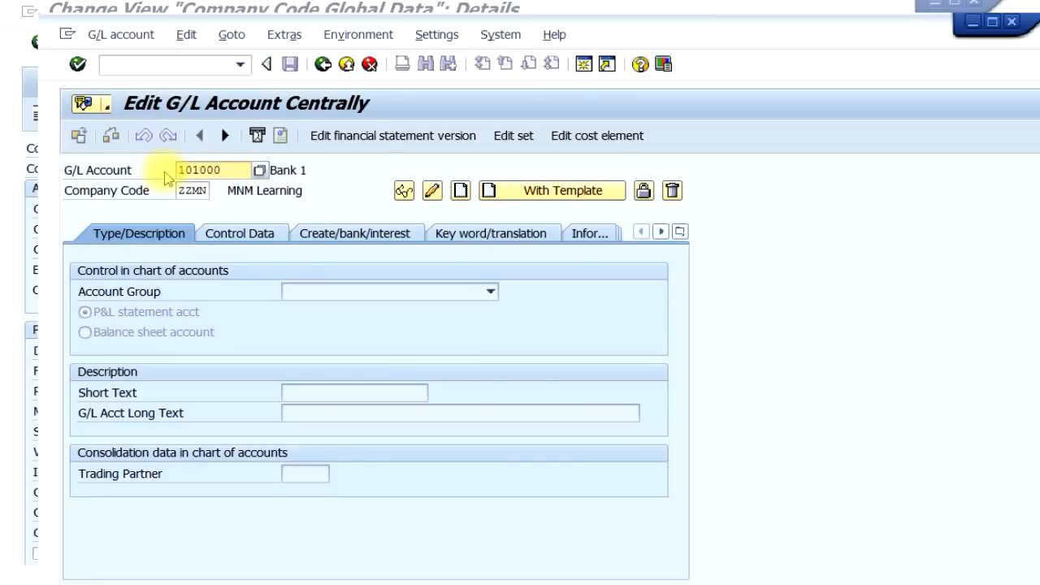
pyautogui.press('Tab')
pyautogui.write('Z')
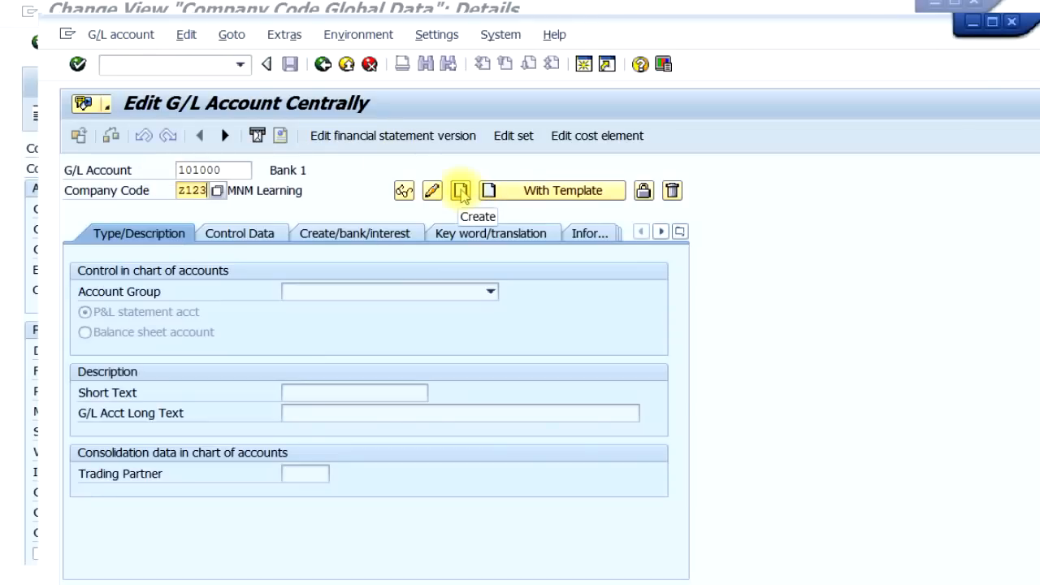
pyautogui.click(461, 191)
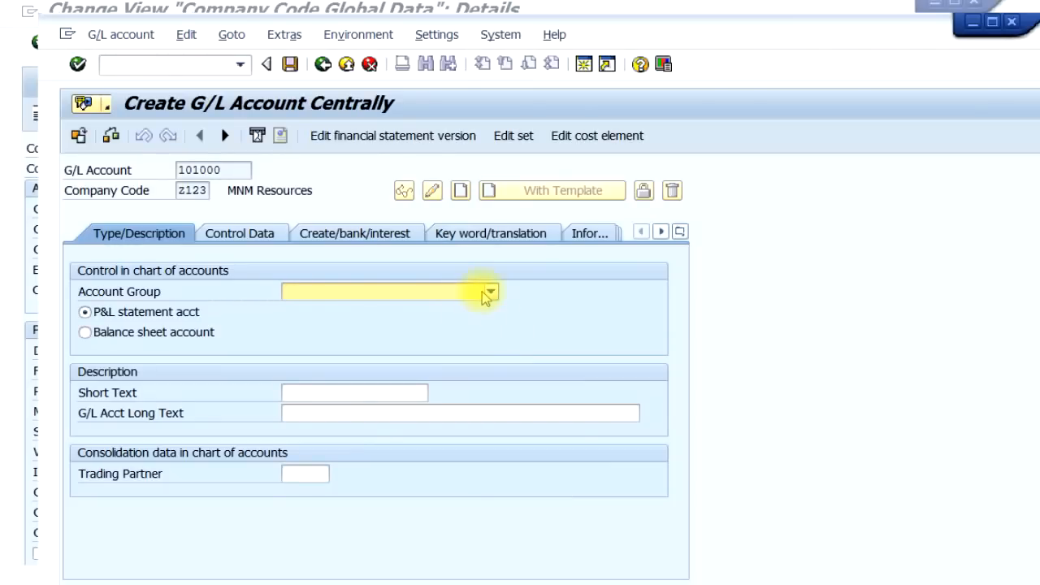
# Try the Assets and Equities account groups for G/L account 101000.
pyautogui.click(491, 292)
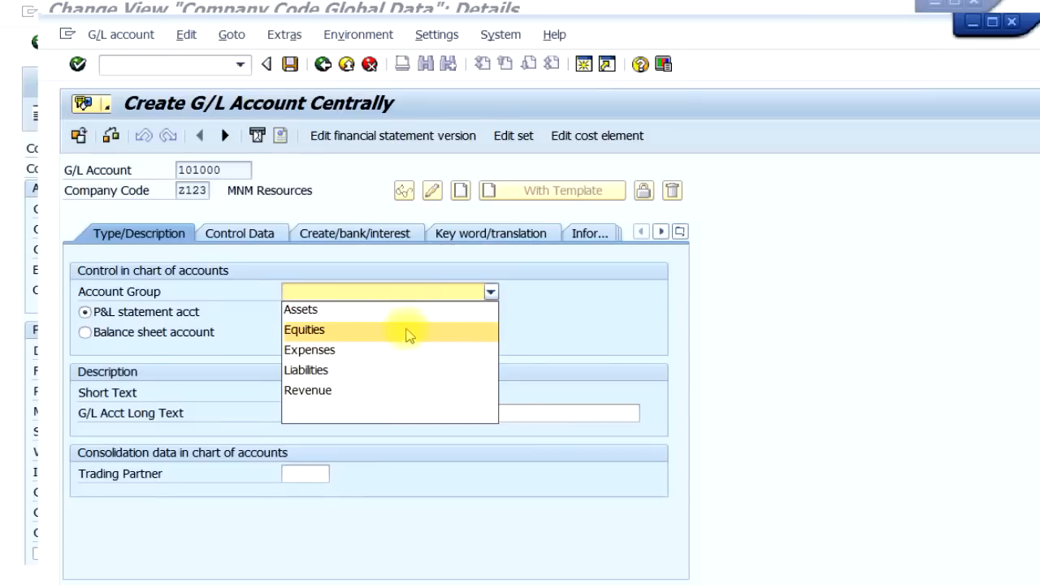
pyautogui.click(326, 310)
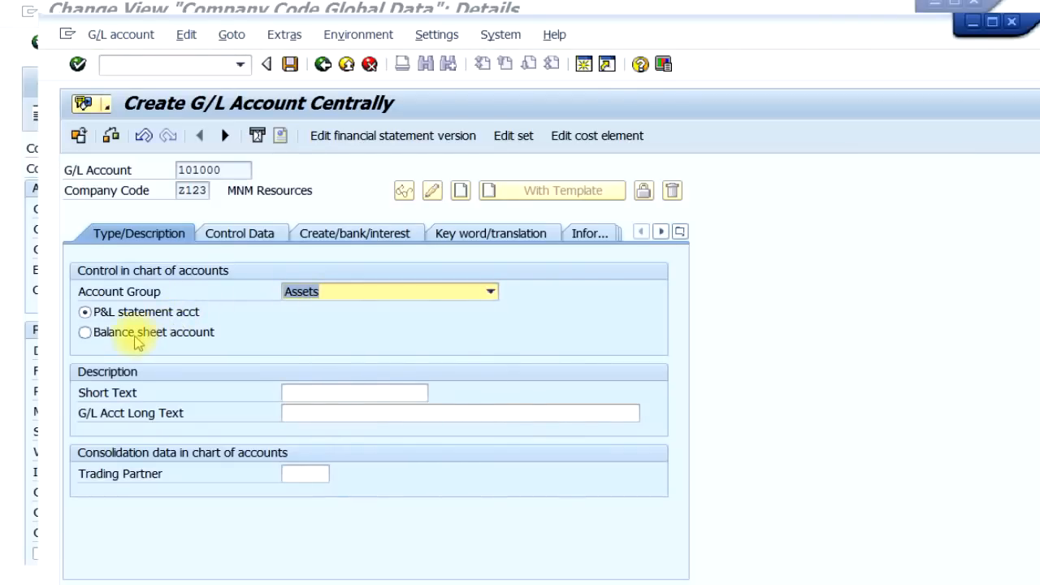
pyautogui.click(332, 294)
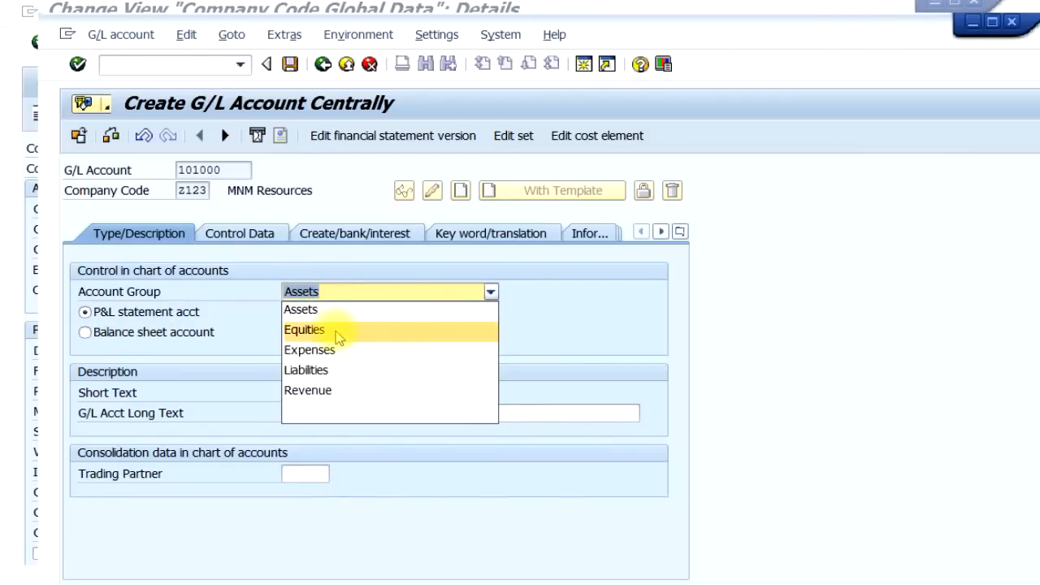
pyautogui.click(338, 337)
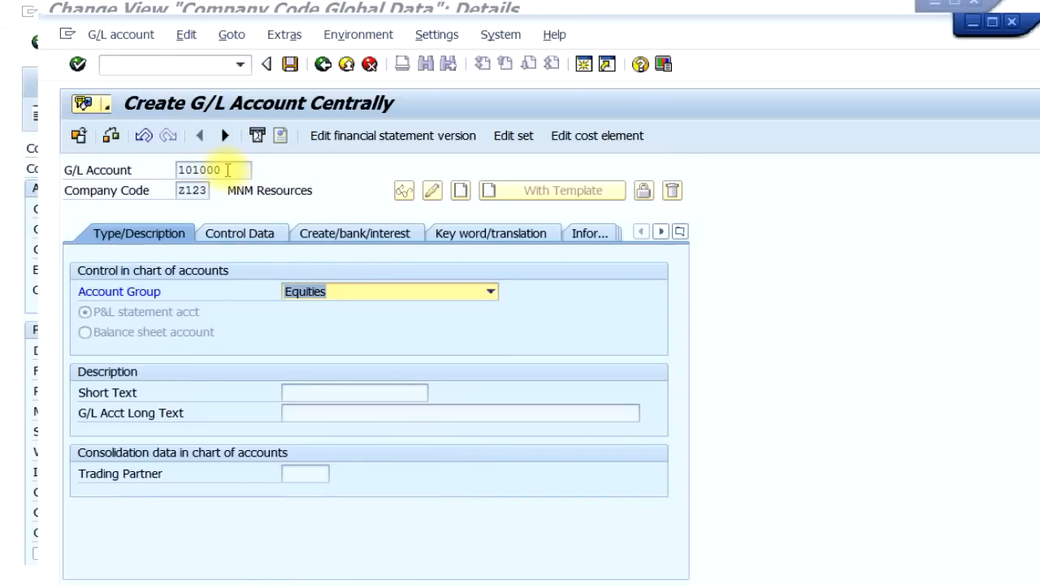
# Classify the account as a balance sheet account in the Assets group, with Petty Cash as short and long text.
pyautogui.click(427, 293)
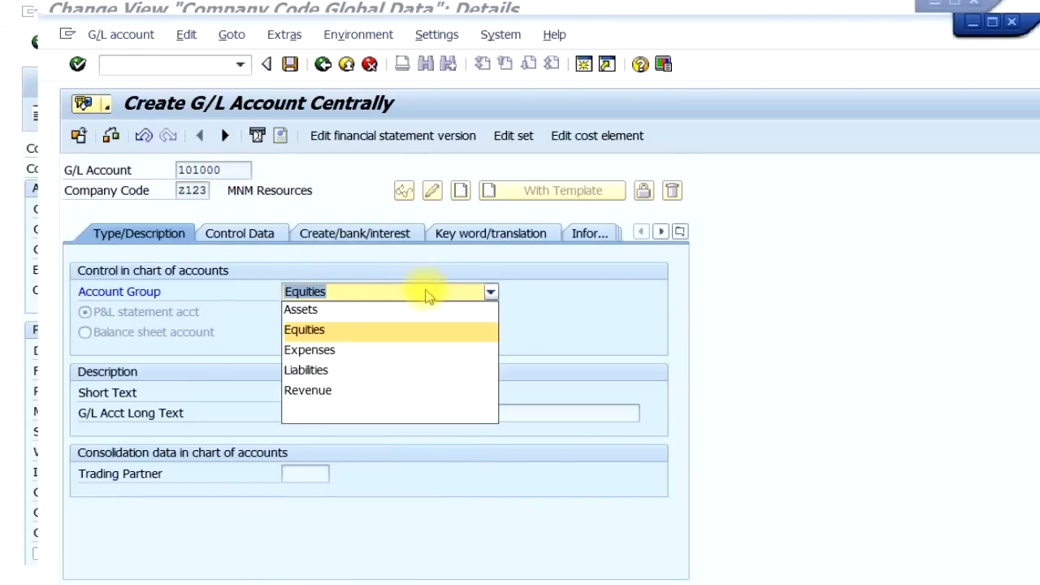
pyautogui.click(420, 313)
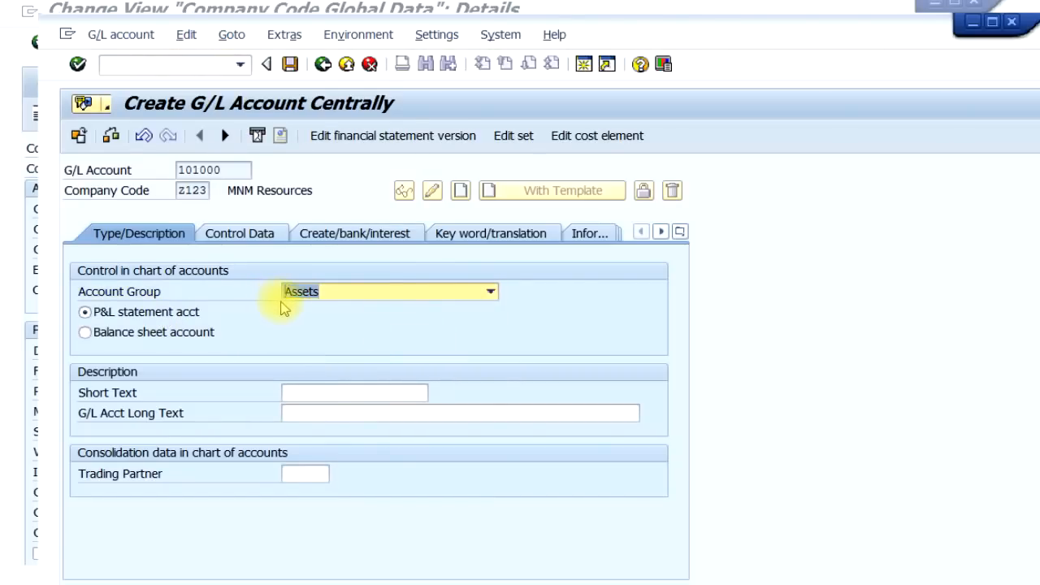
pyautogui.click(194, 340)
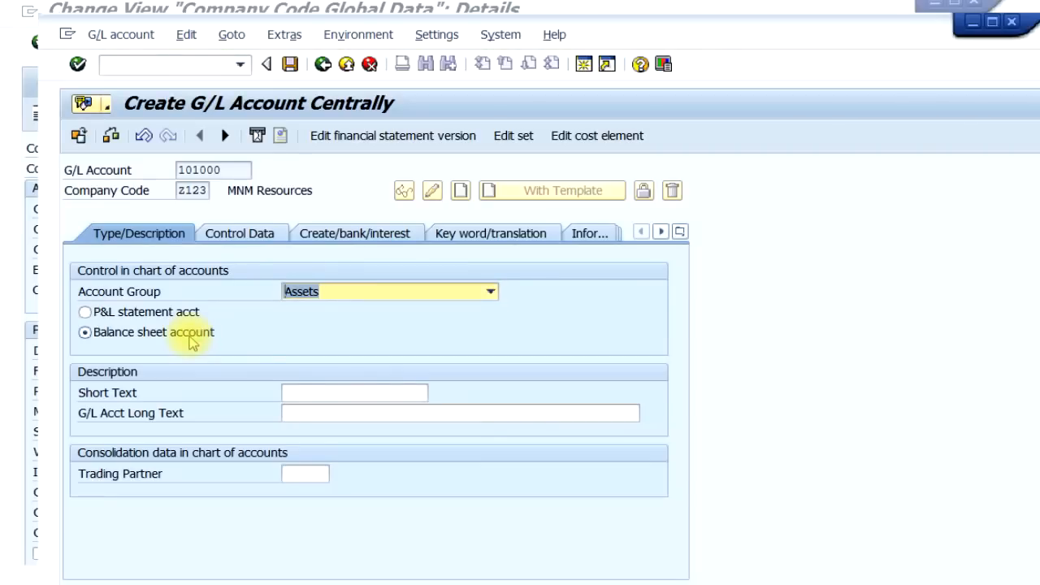
pyautogui.click(289, 392)
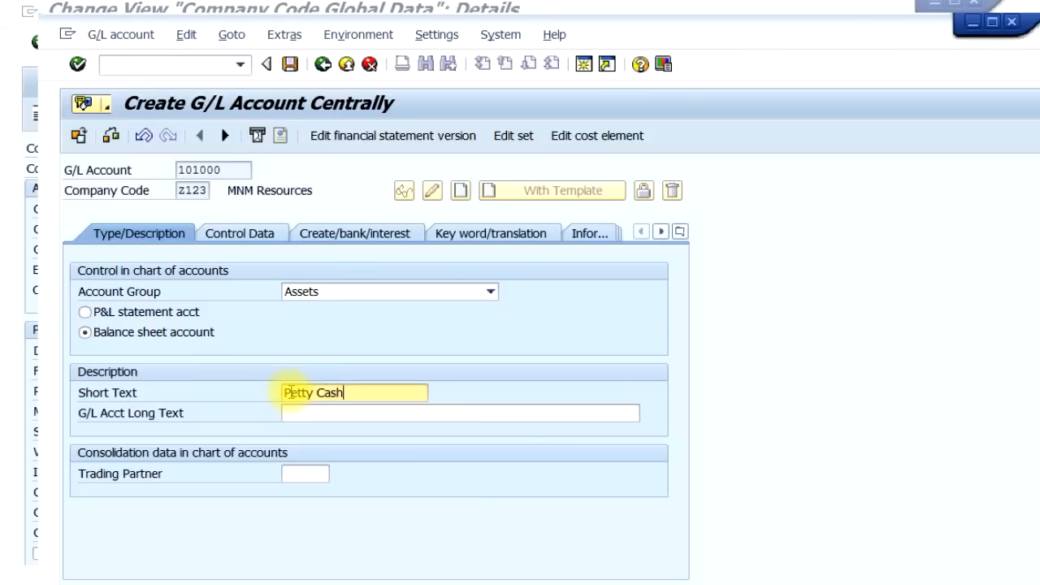
pyautogui.press('Tab')
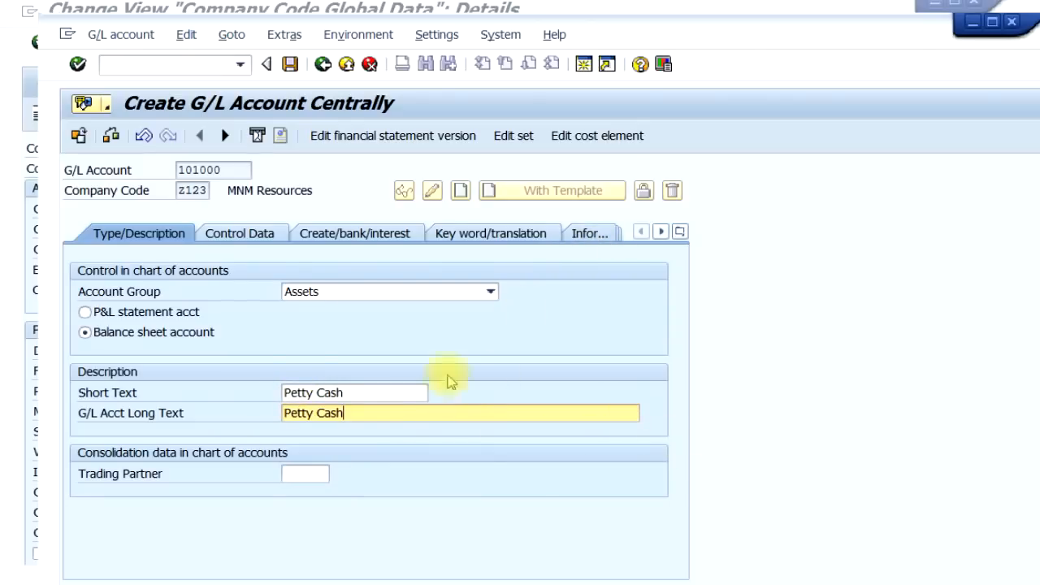
# In the account's control data, enable Only balances in local currency.
pyautogui.click(248, 235)
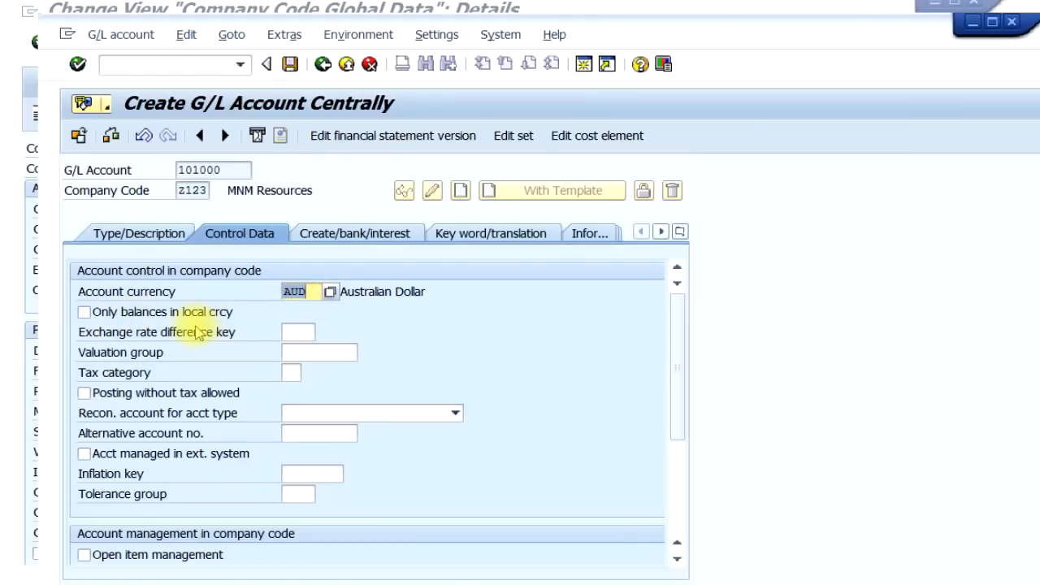
pyautogui.click(84, 312)
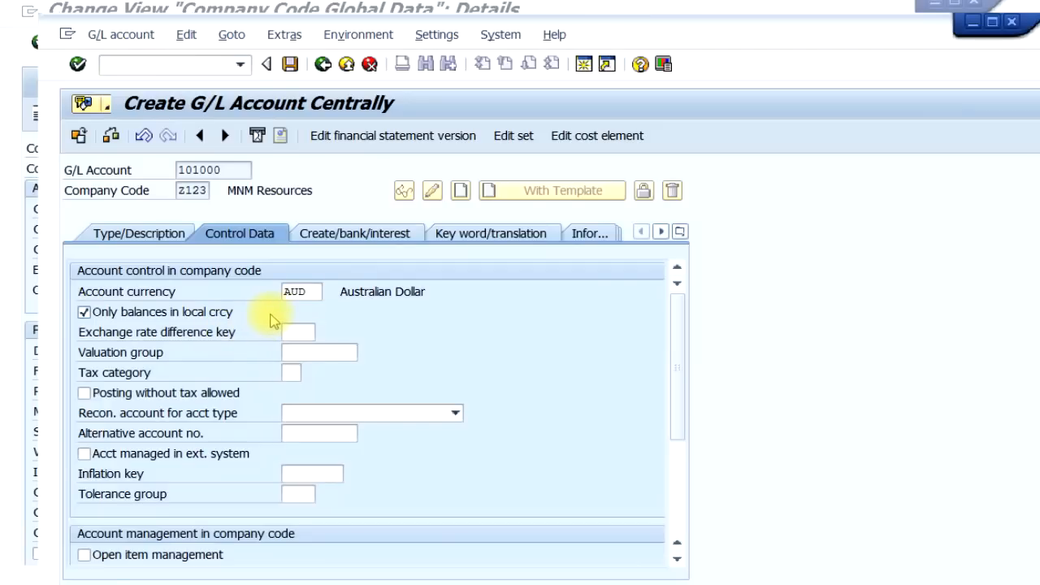
# Examine the possible entries for the account's tax category and close the list without choosing one.
pyautogui.scroll(-1, 309, 358)
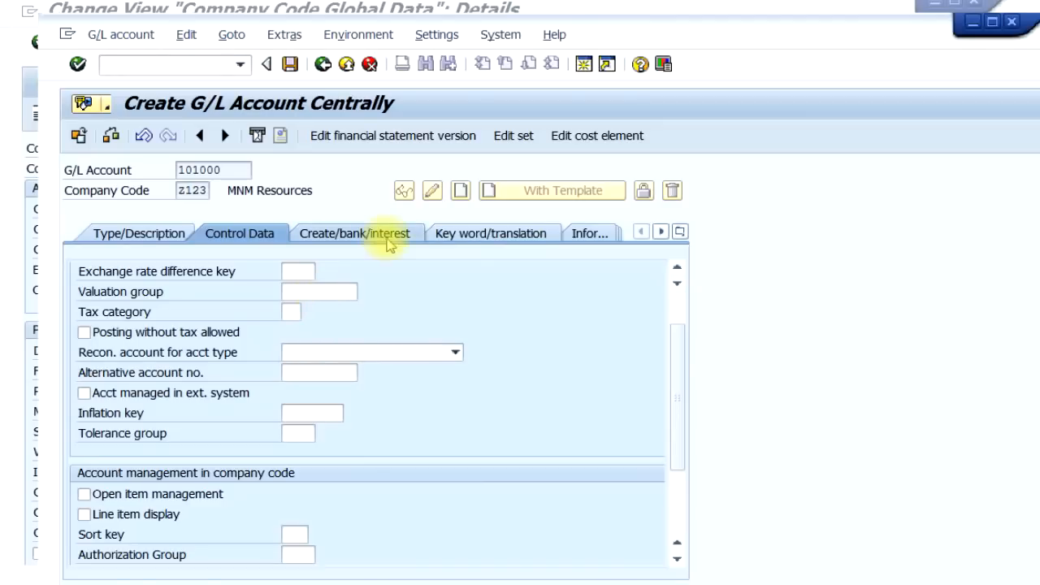
pyautogui.click(300, 312)
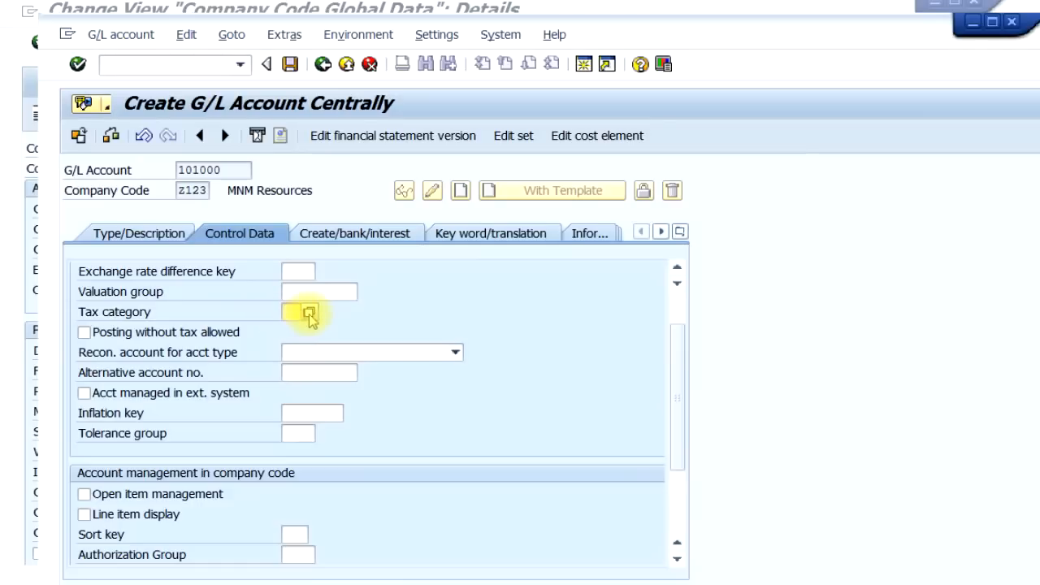
pyautogui.click(309, 314)
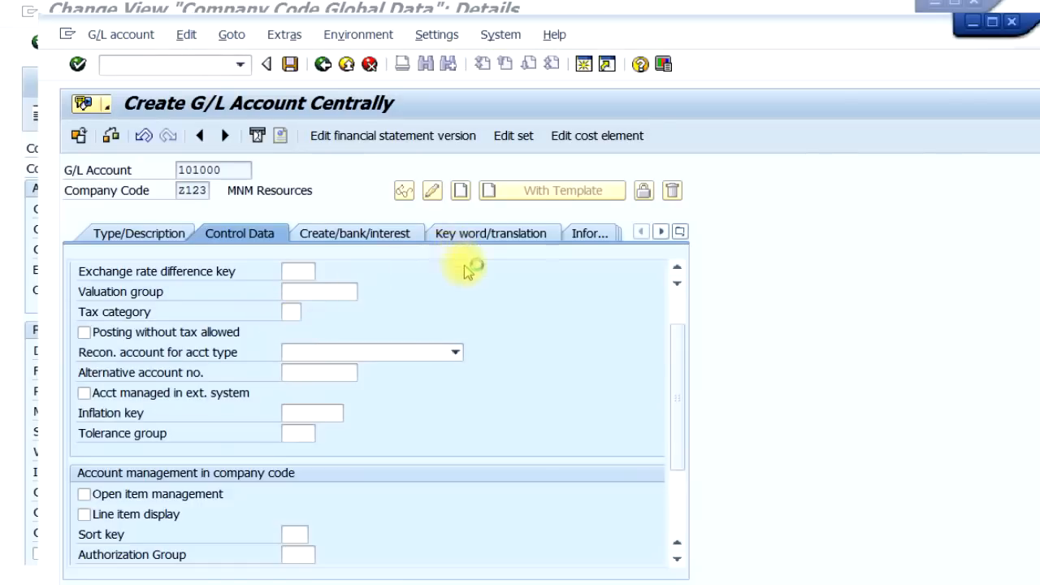
pyautogui.moveTo(453, 202); pyautogui.dragTo(625, 226)
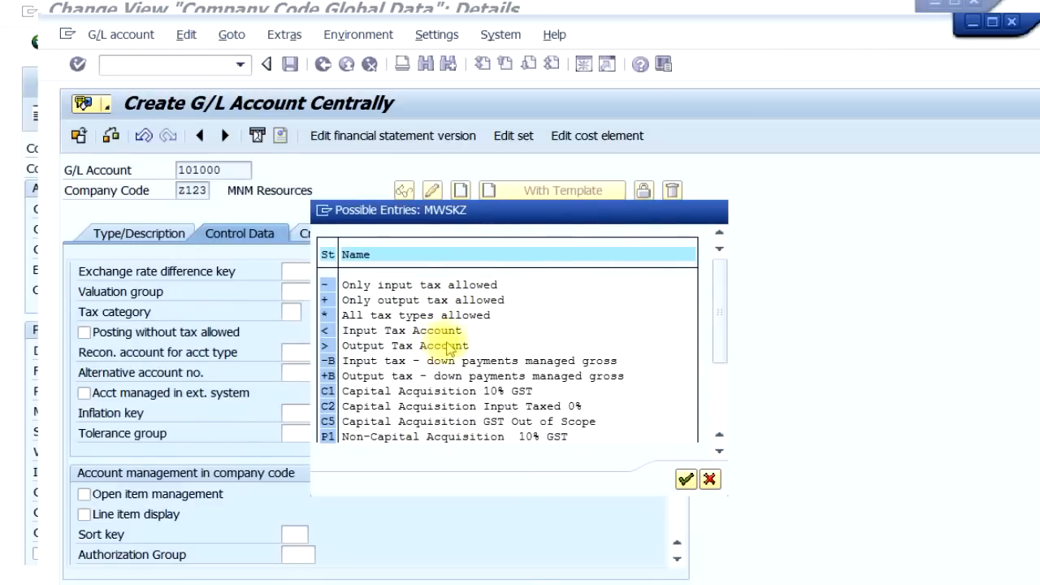
pyautogui.scroll(-1, 711, 335)
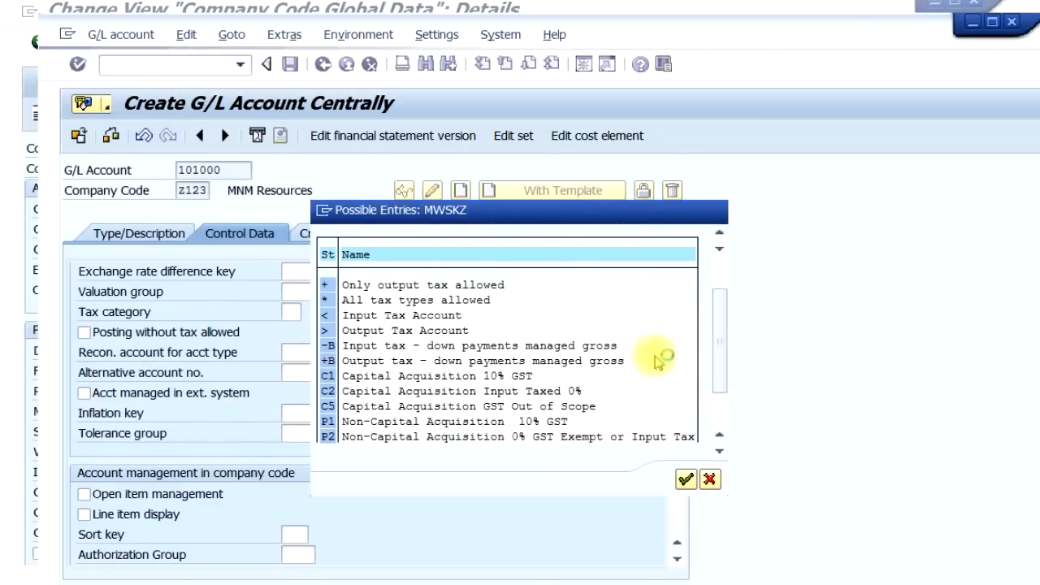
pyautogui.scroll(-2, 642, 364)
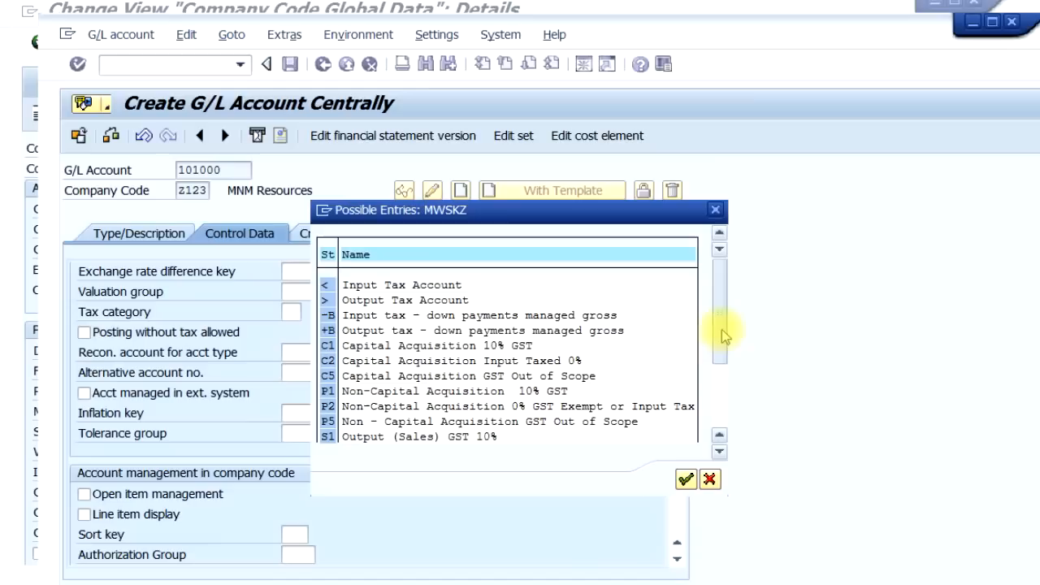
pyautogui.scroll(1, 366, 376)
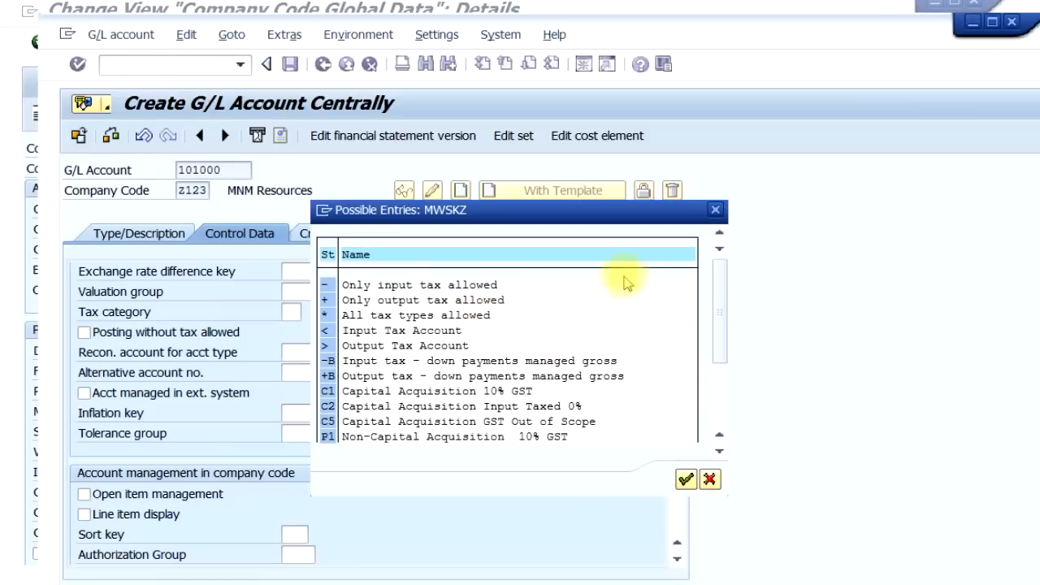
pyautogui.click(714, 212)
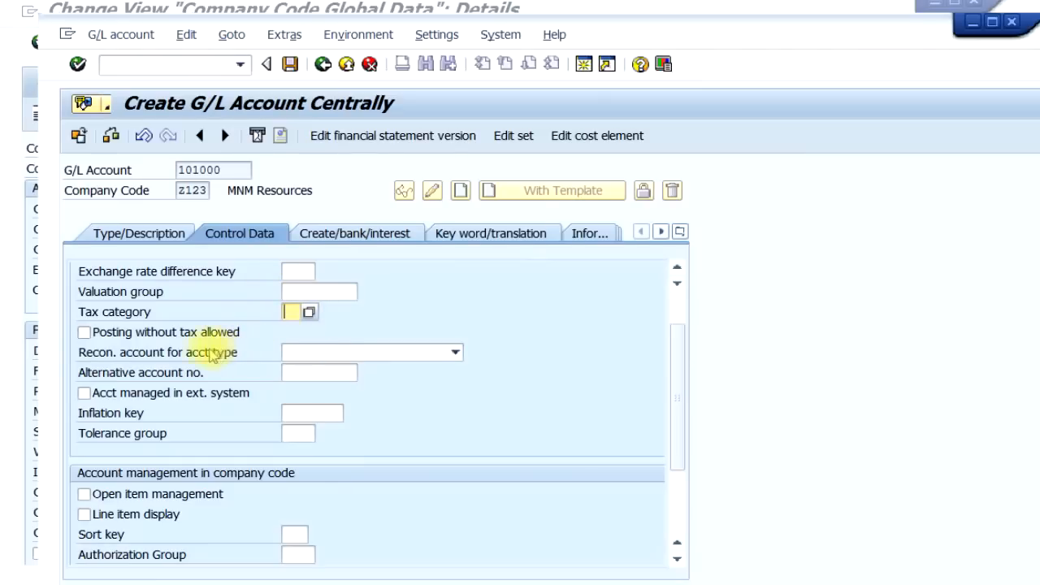
# Review the posting without tax option, reconciliation account types, alternative account number and account management settings in the control data.
pyautogui.click(129, 339)
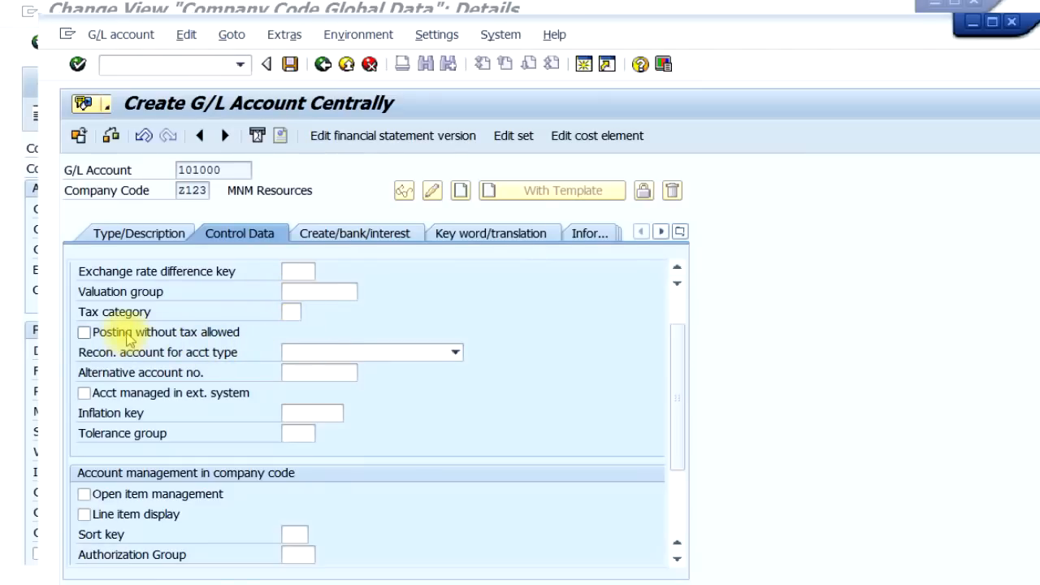
pyautogui.click(128, 339)
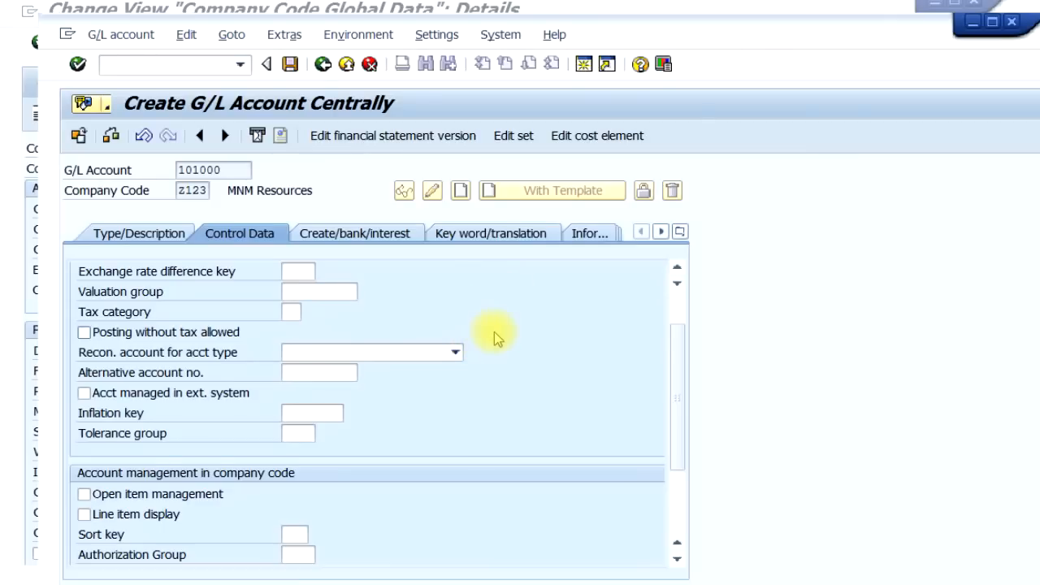
pyautogui.click(431, 352)
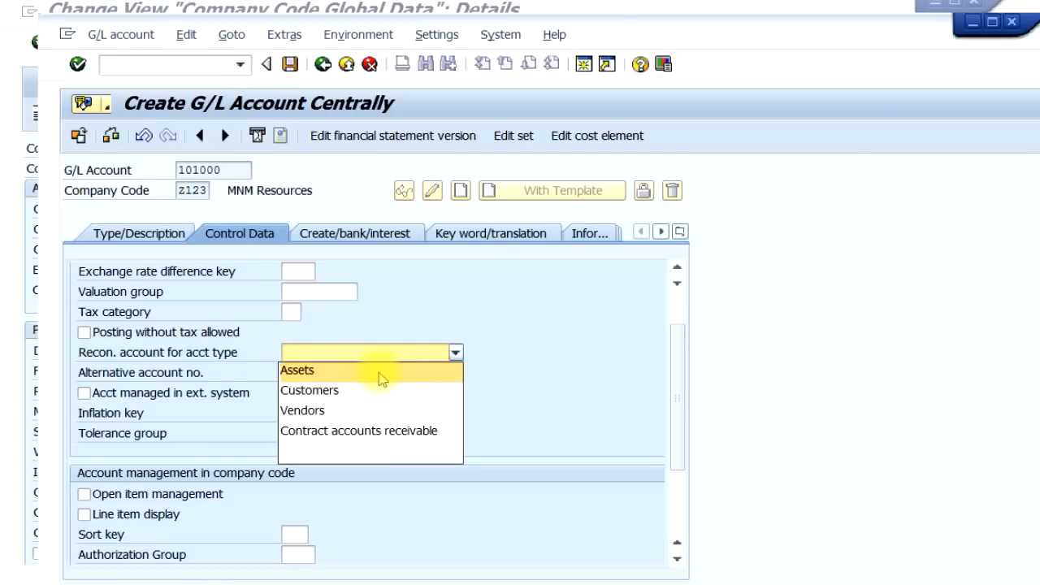
pyautogui.click(440, 312)
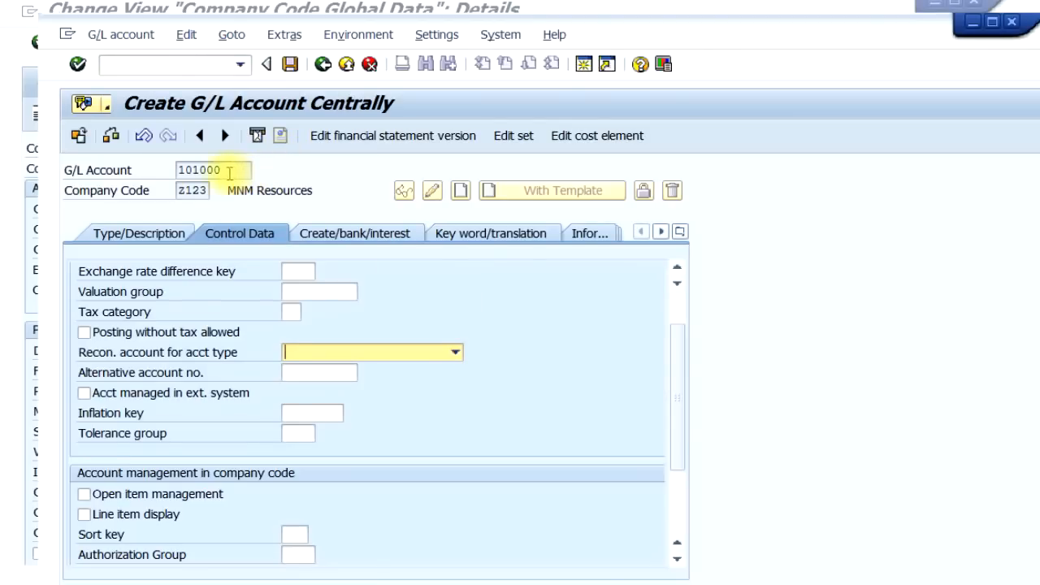
pyautogui.click(375, 356)
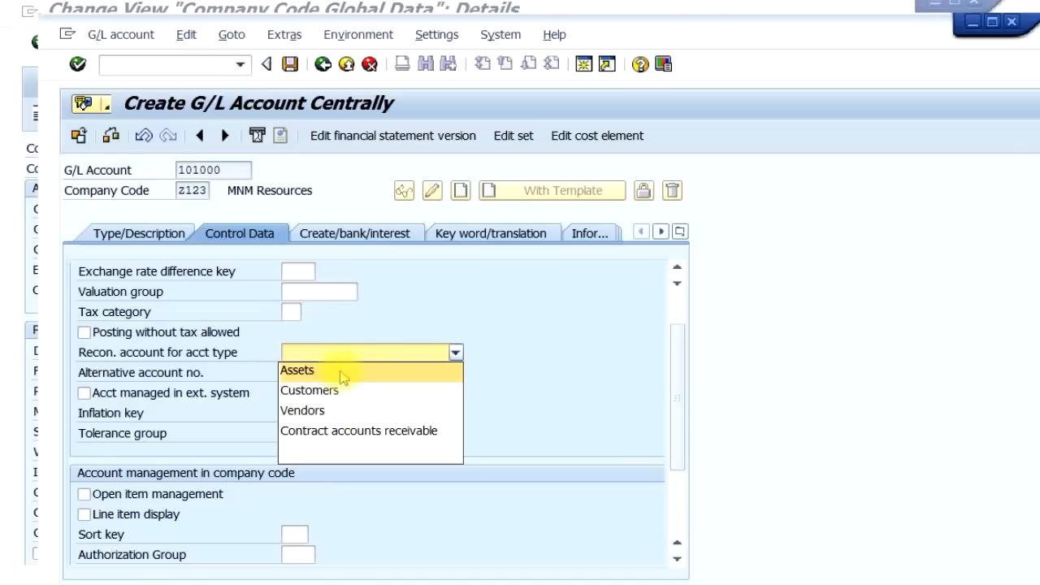
pyautogui.click(327, 329)
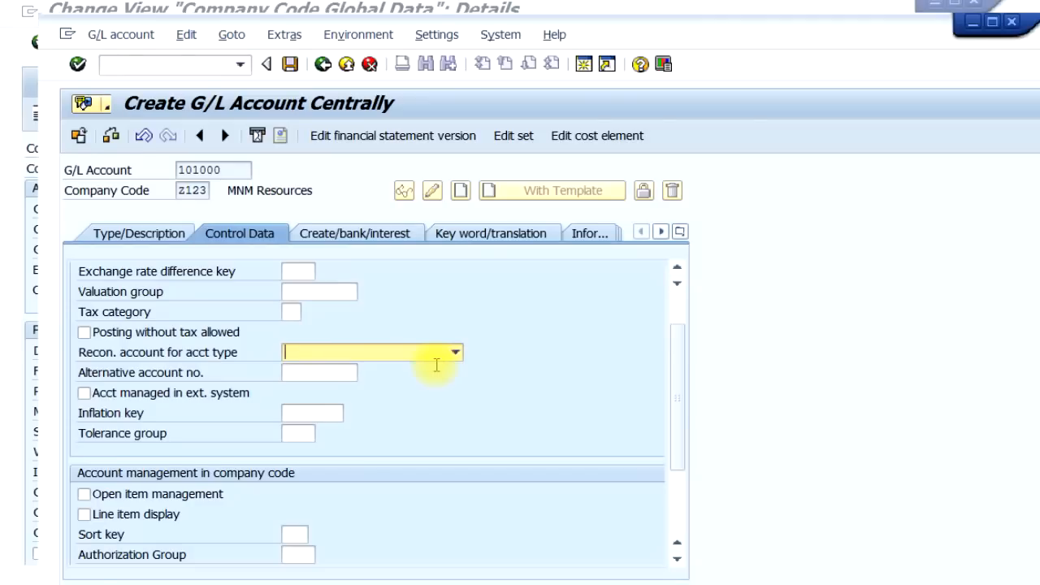
pyautogui.click(305, 375)
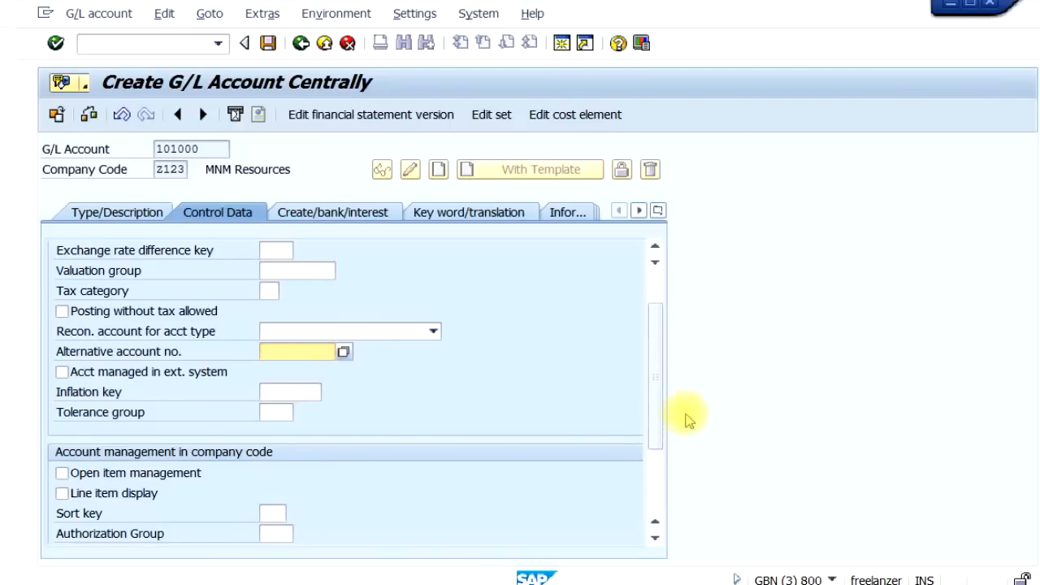
pyautogui.moveTo(664, 395); pyautogui.dragTo(658, 452)
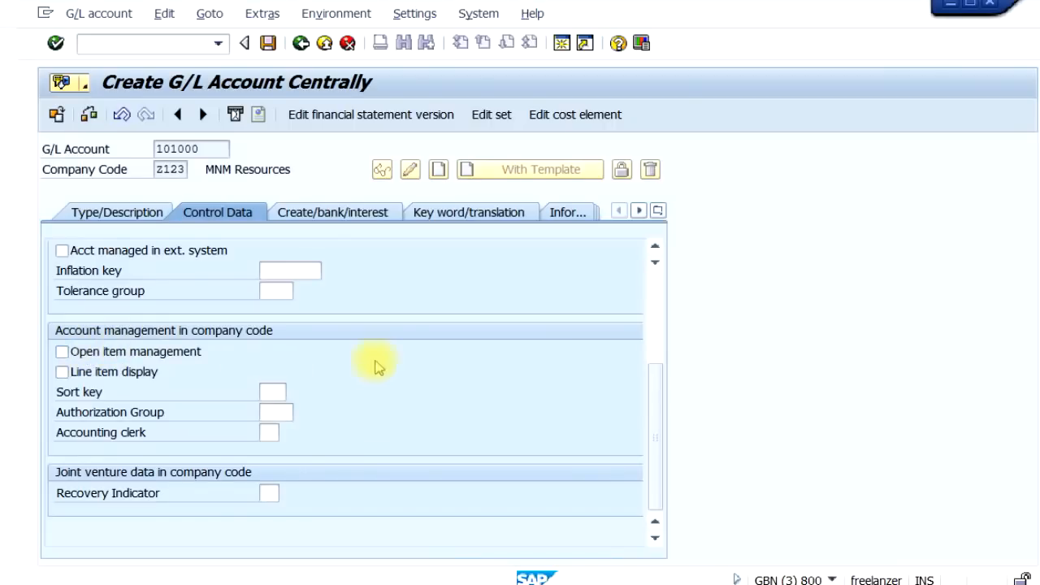
# Enable line item display in the account management settings for the company code.
pyautogui.click(63, 354)
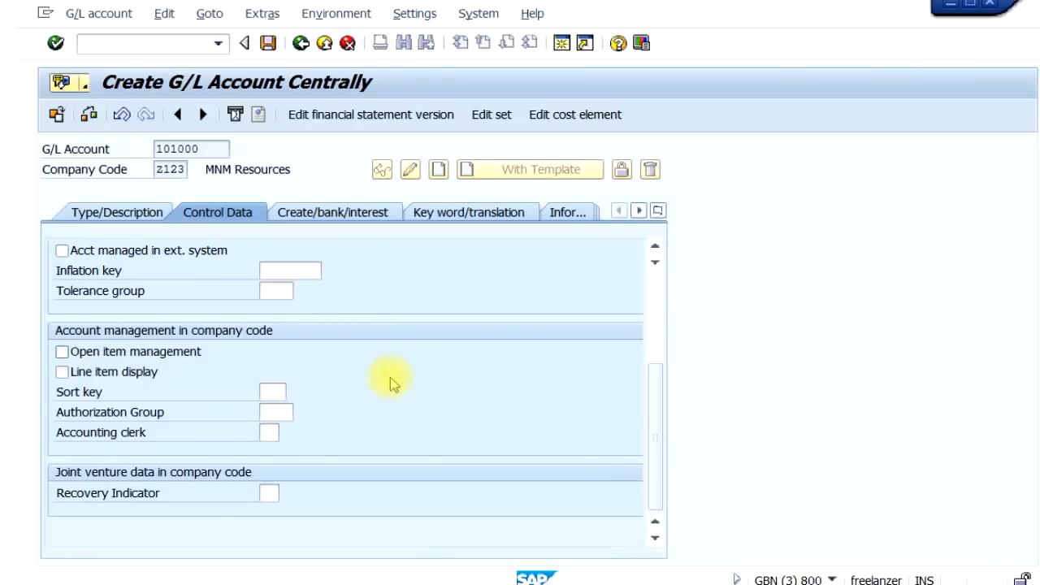
pyautogui.click(62, 373)
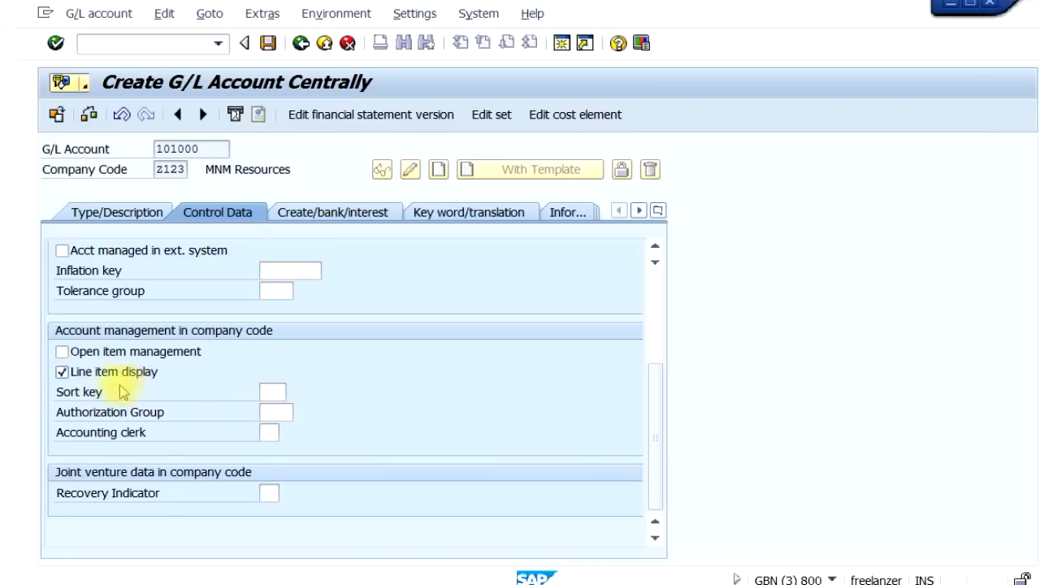
pyautogui.click(62, 373)
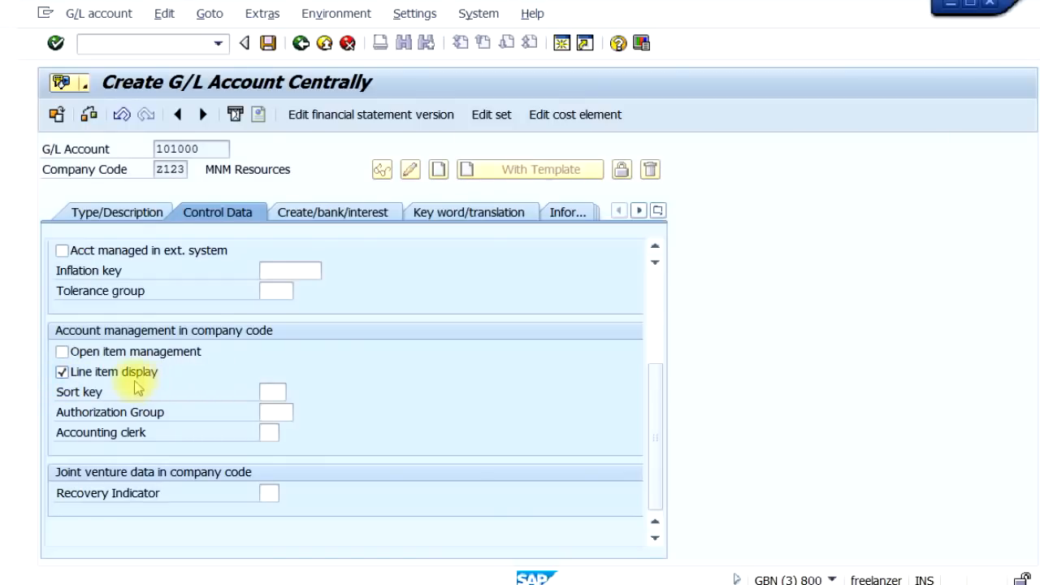
# Examine the possible sort keys for the account, such as vendor number, purchase order and document date, and close the list without choosing one.
pyautogui.click(279, 393)
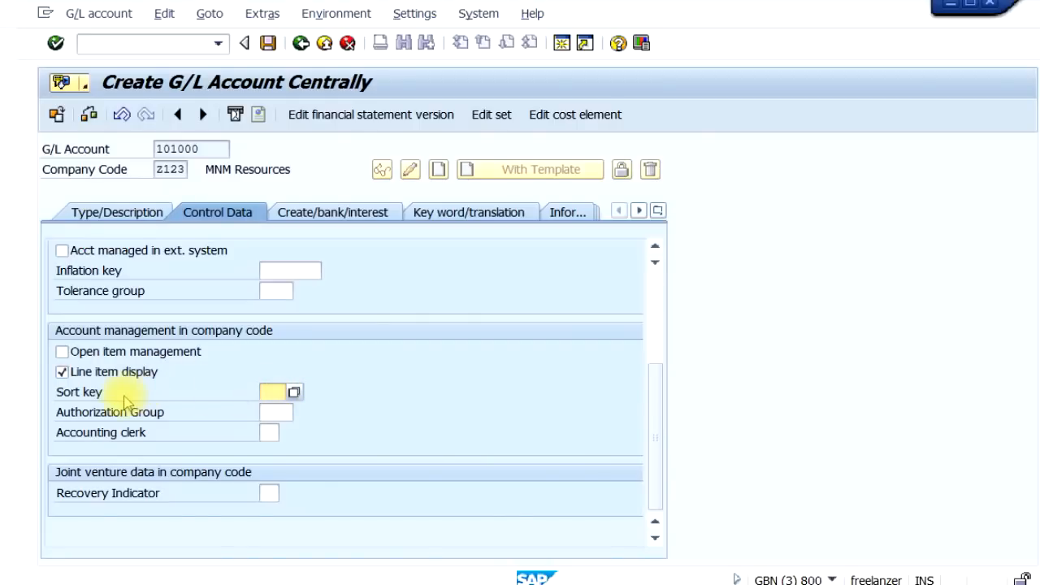
pyautogui.click(296, 396)
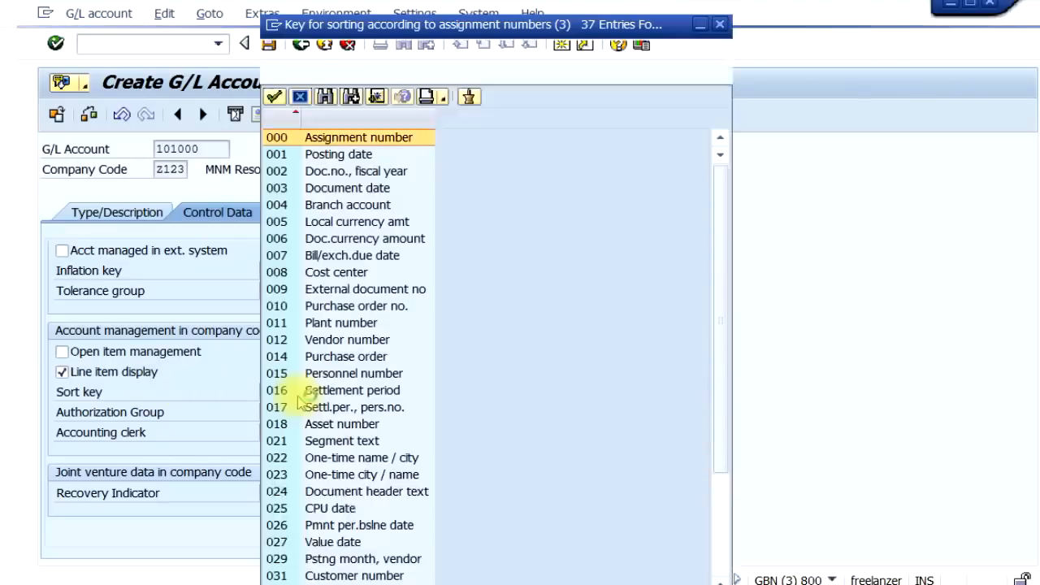
pyautogui.moveTo(496, 72); pyautogui.dragTo(615, 39)
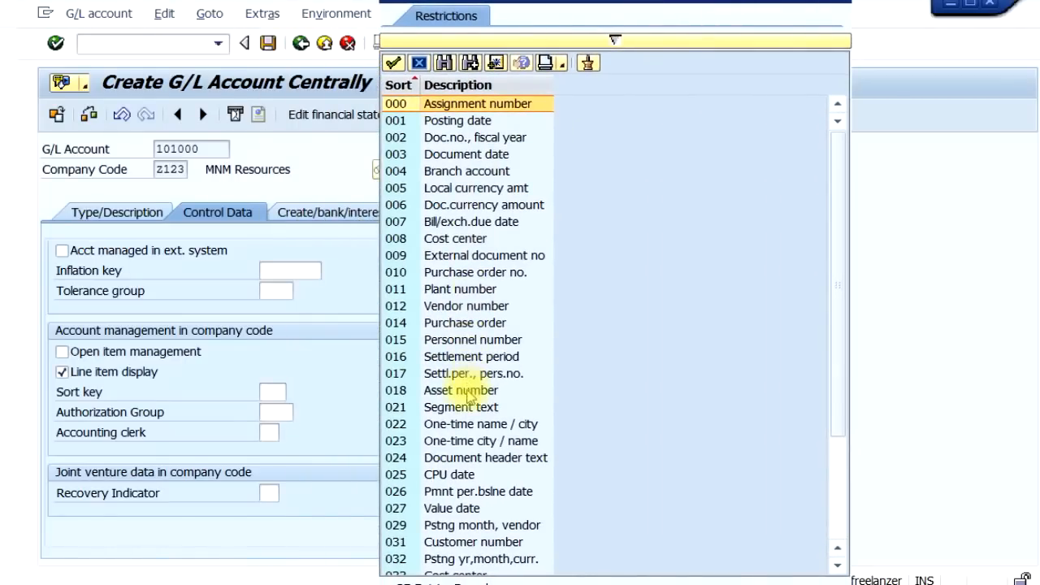
pyautogui.click(479, 307)
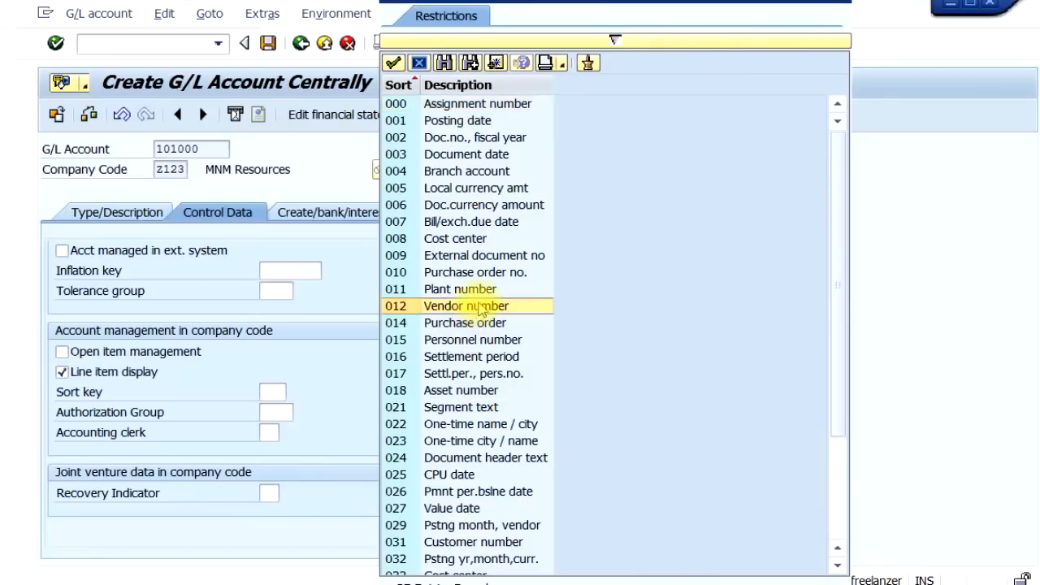
pyautogui.click(473, 325)
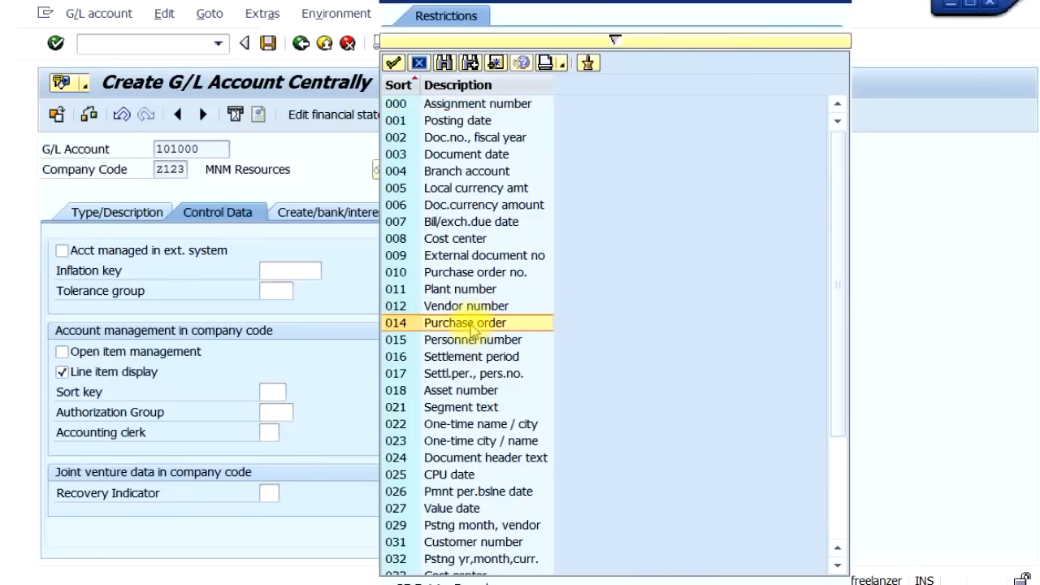
pyautogui.click(490, 154)
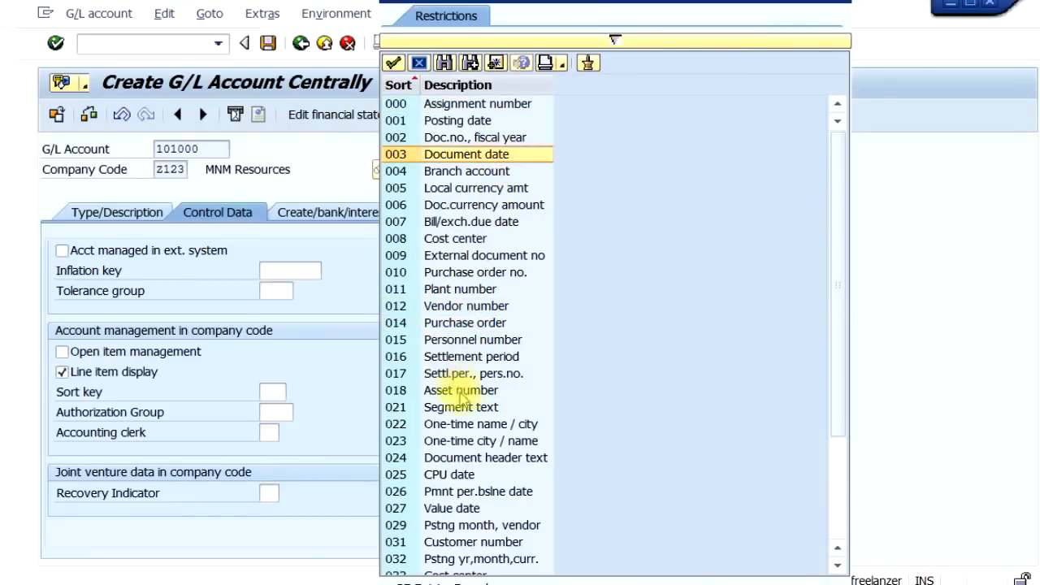
pyautogui.scroll(-3, 486, 421)
pyautogui.scroll(3, 486, 422)
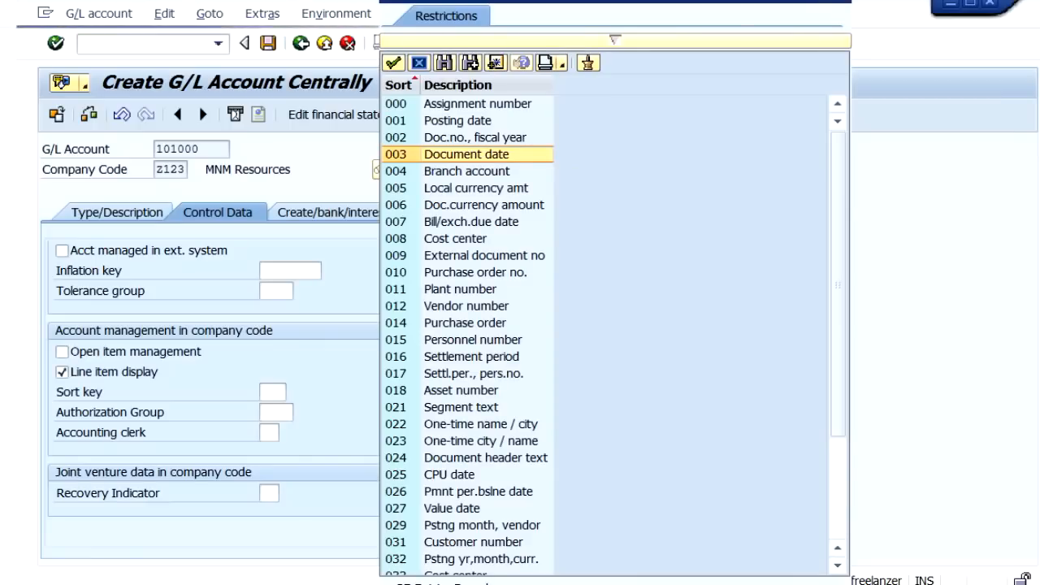
pyautogui.click(842, 1)
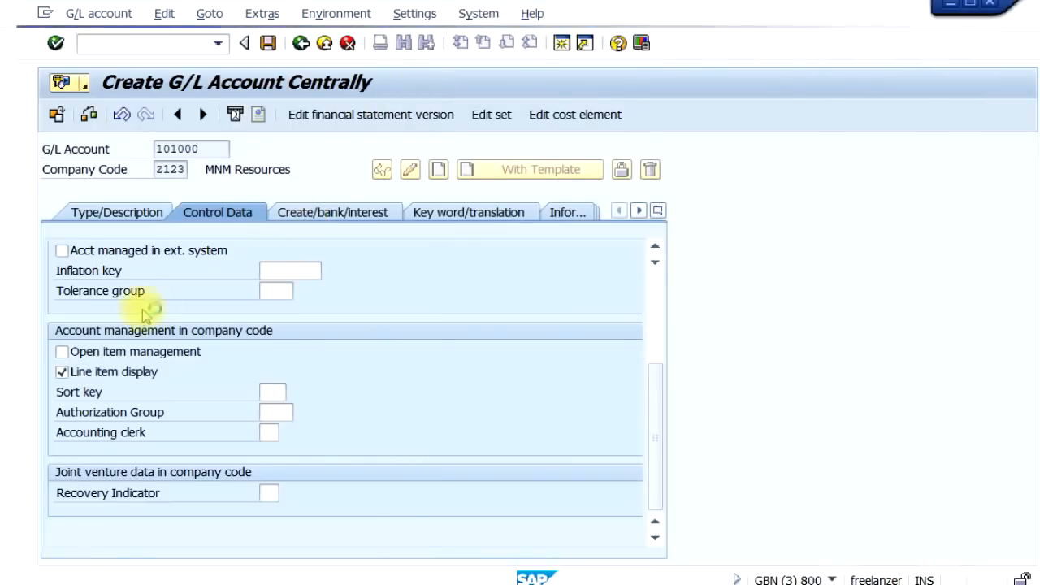
# Set the account's sort key to 001, Posting date, with line item display enabled.
pyautogui.click(142, 372)
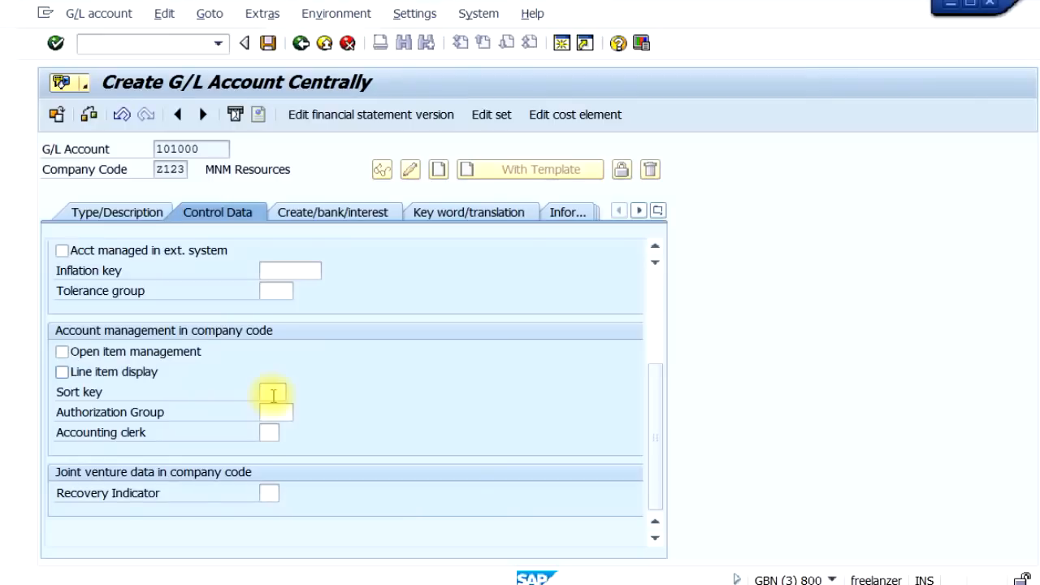
pyautogui.click(139, 372)
pyautogui.click(273, 394)
pyautogui.click(293, 393)
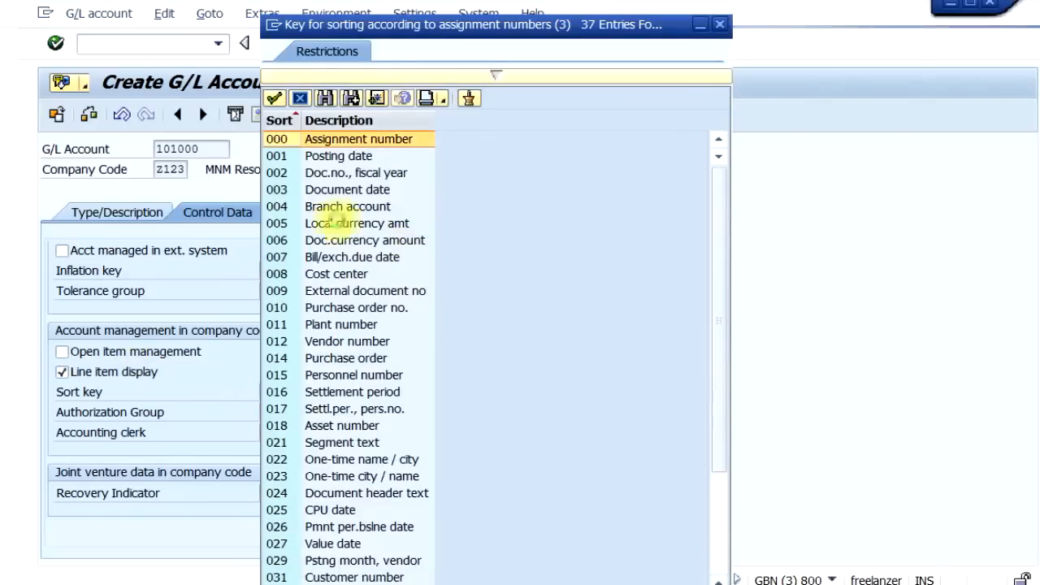
pyautogui.click(360, 156)
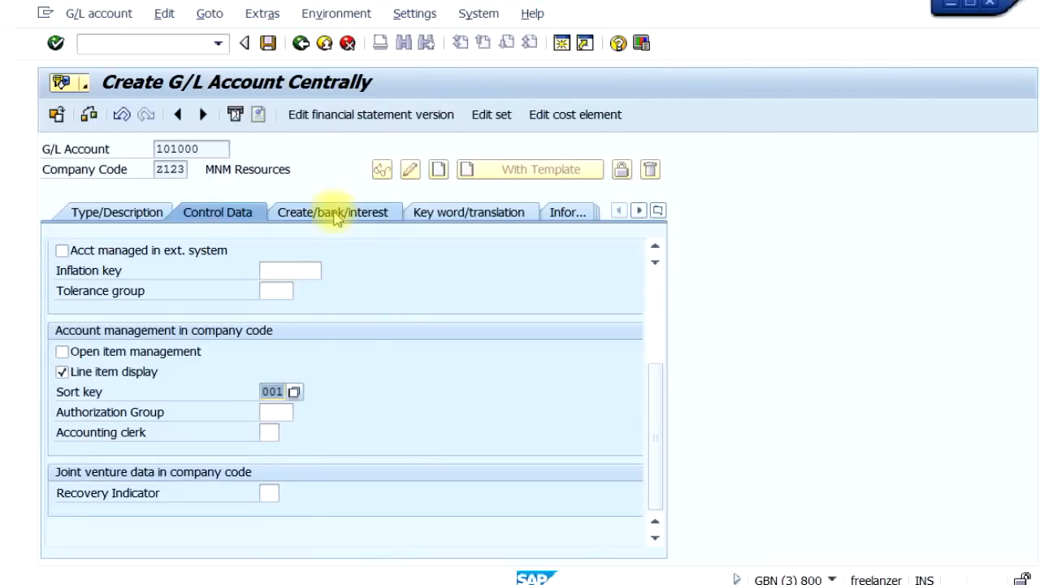
# In the account's document creation control, set the field status group to G001, General (with text, allocation).
pyautogui.click(336, 216)
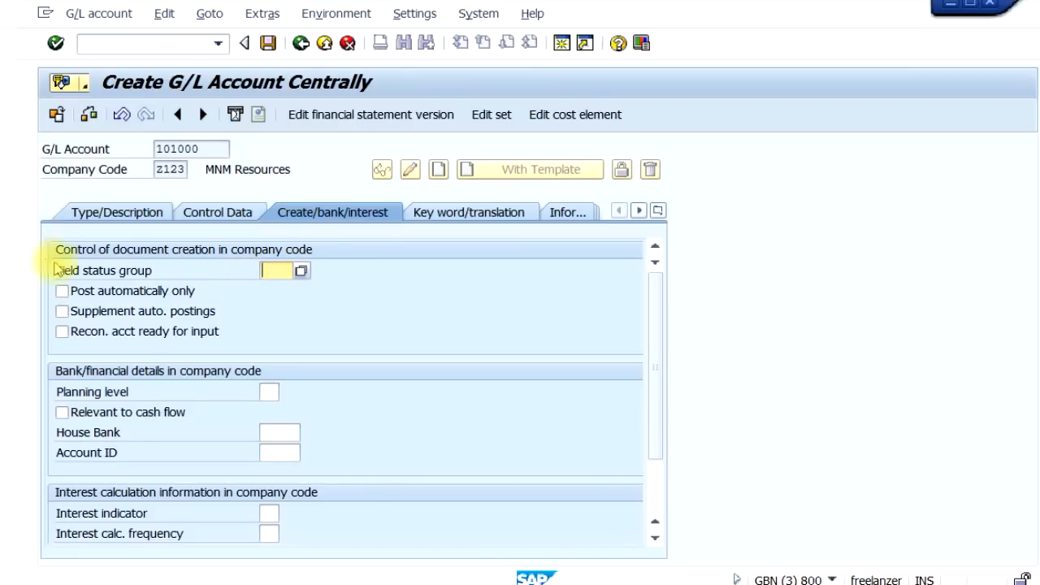
pyautogui.click(275, 279)
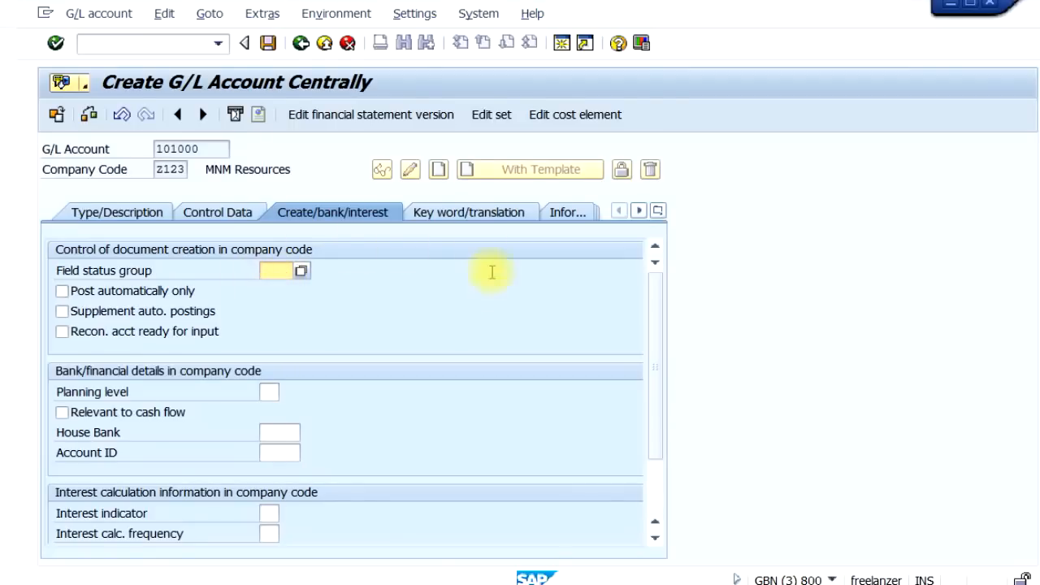
pyautogui.click(301, 273)
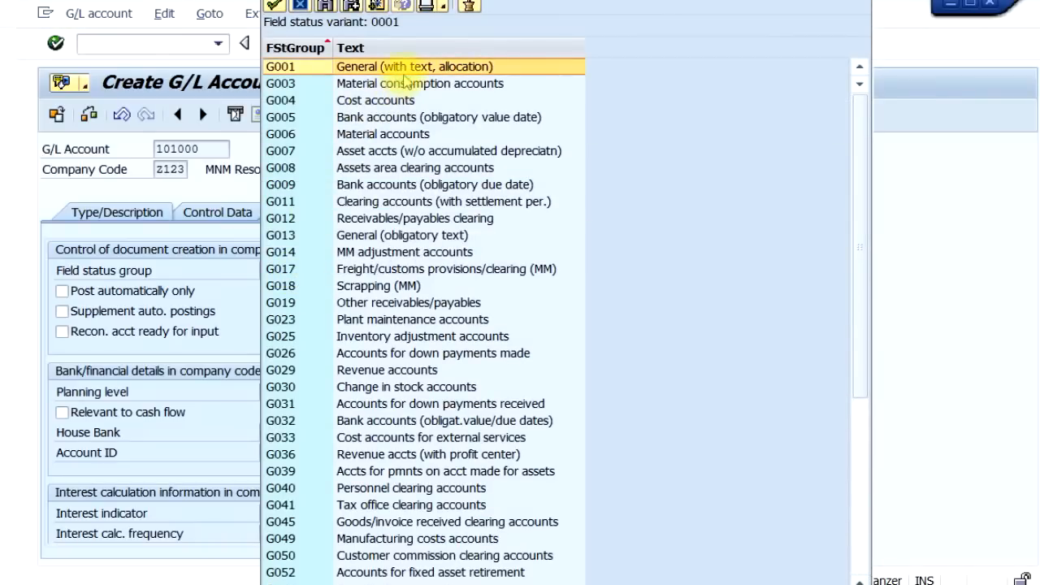
pyautogui.doubleClick(407, 67)
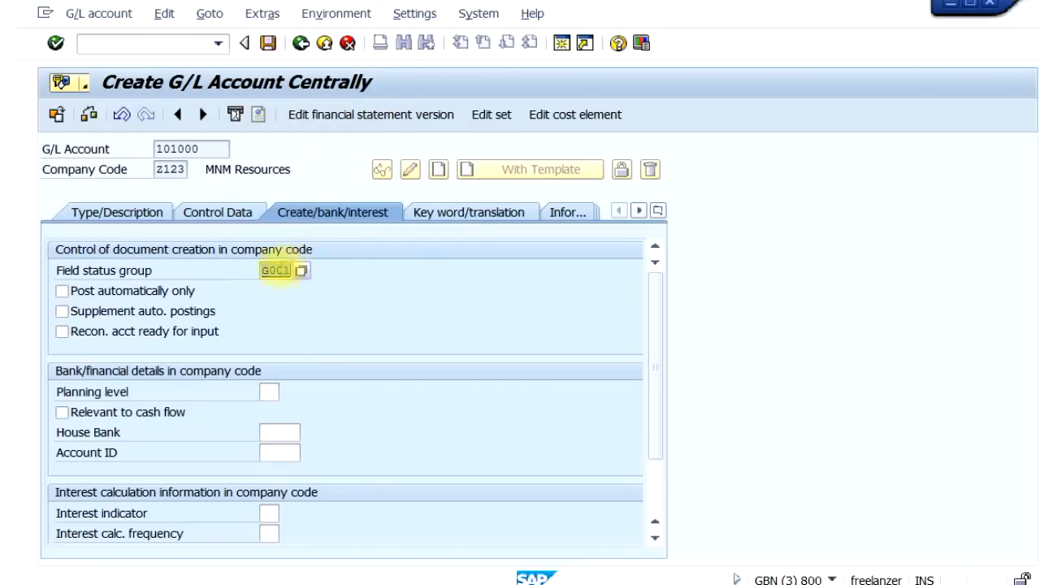
pyautogui.click(102, 294)
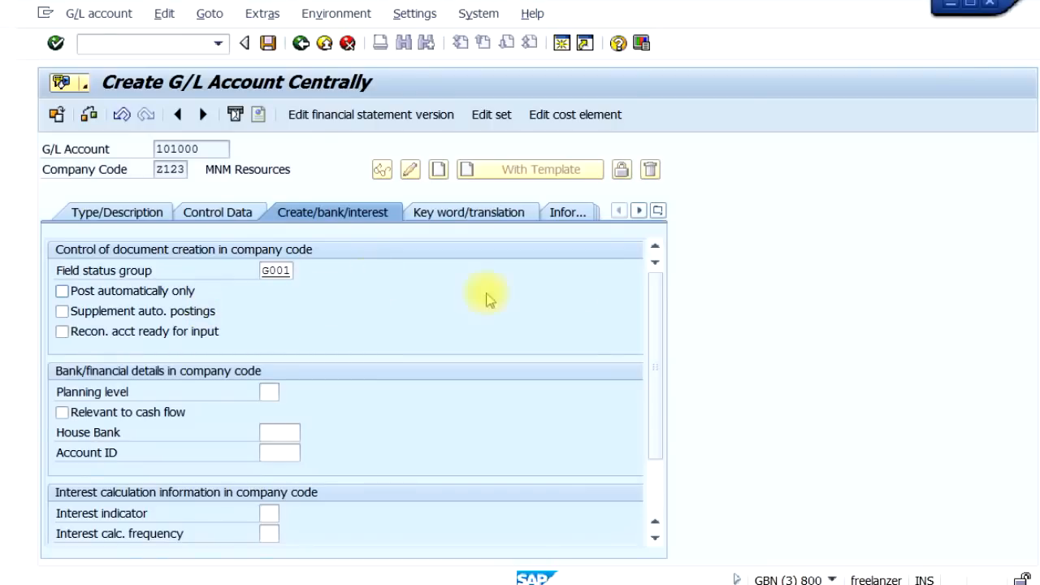
pyautogui.moveTo(659, 309)
pyautogui.mouseDown()
pyautogui.moveTo(655, 344)
pyautogui.moveTo(655, 290)
pyautogui.mouseUp()
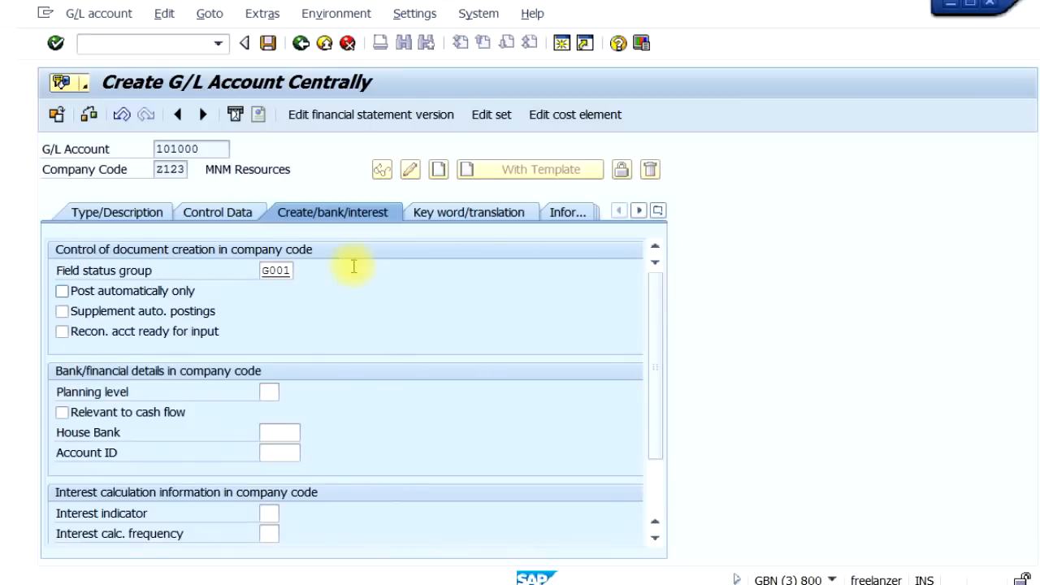
# Review the account's keyword, translation and G/L text settings, and save the G/L account.
pyautogui.click(484, 216)
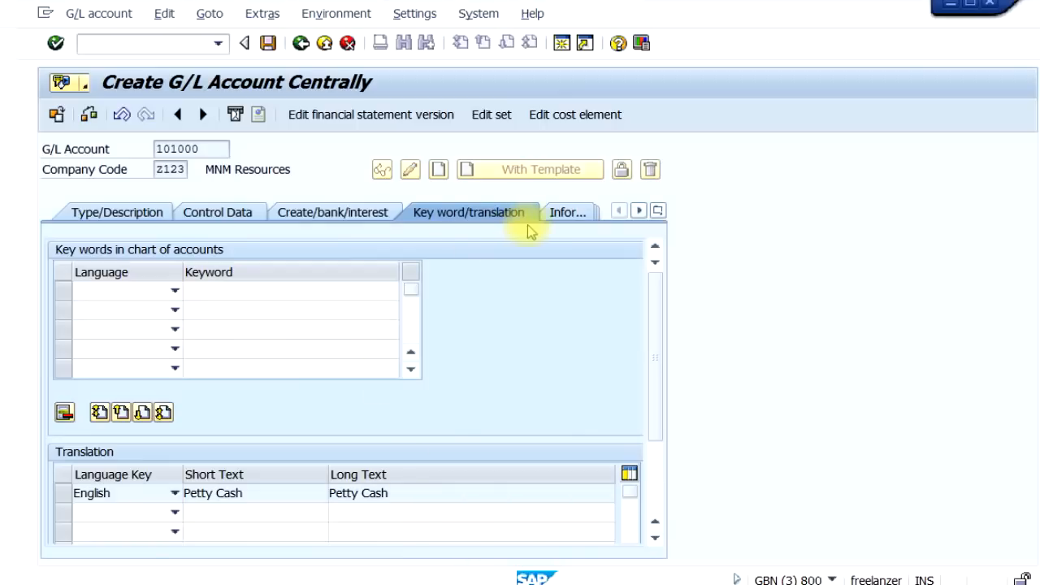
pyautogui.click(567, 213)
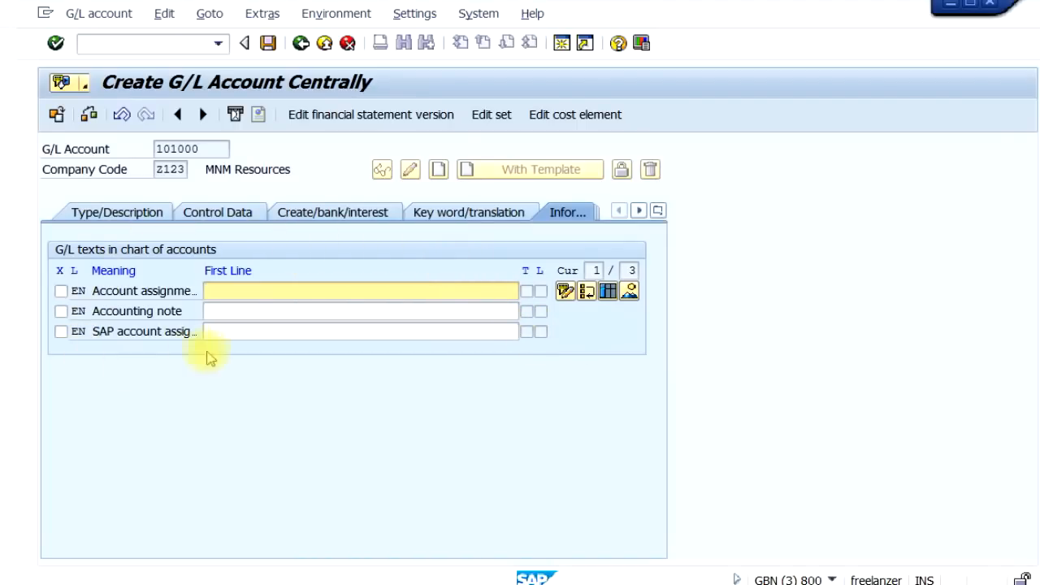
pyautogui.click(268, 45)
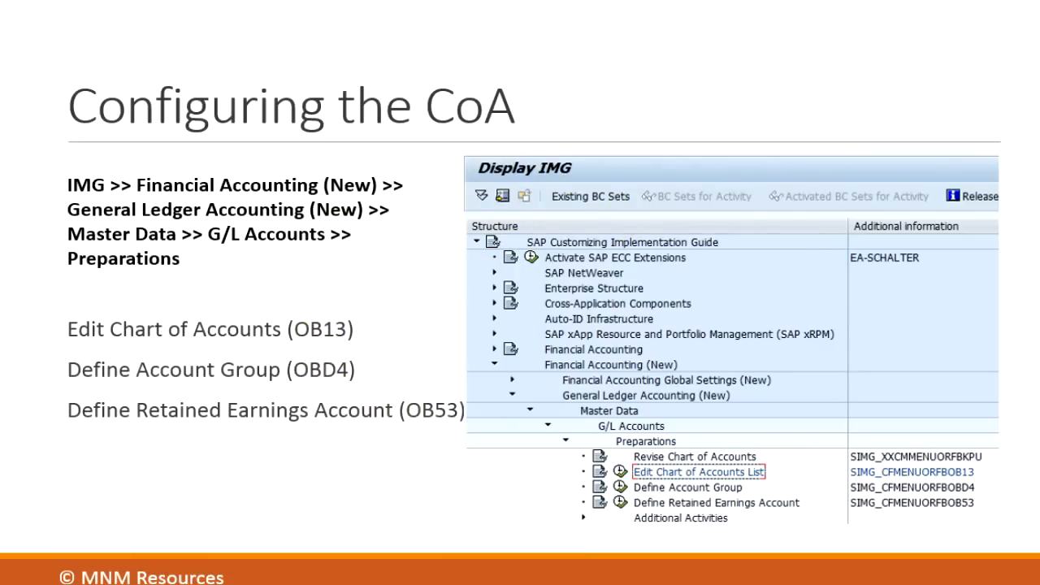
pyautogui.press('Right')
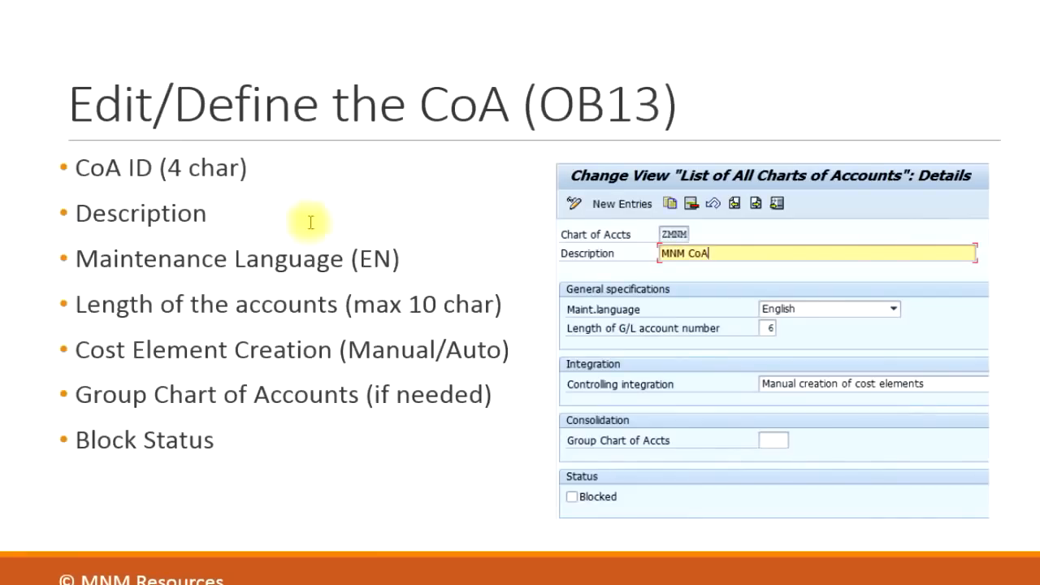